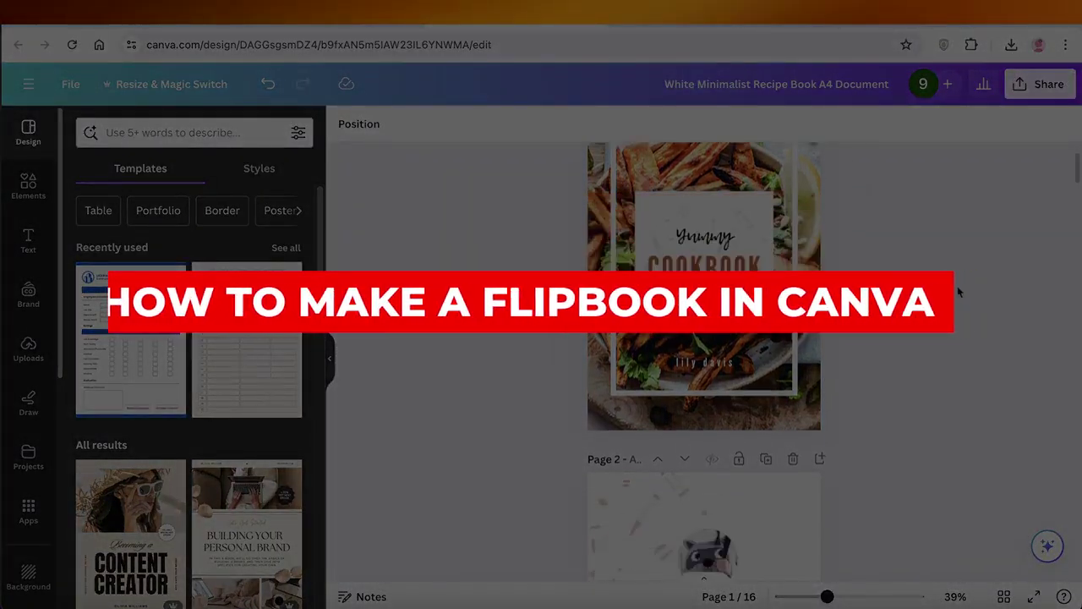
# Step: Look through the recipe book pages and retitle the design from White Minimalist Recipe Book A4 Document to 'Cookbook'
pyautogui.scroll(-4, 934, 400)
pyautogui.scroll(-6, 930, 408)
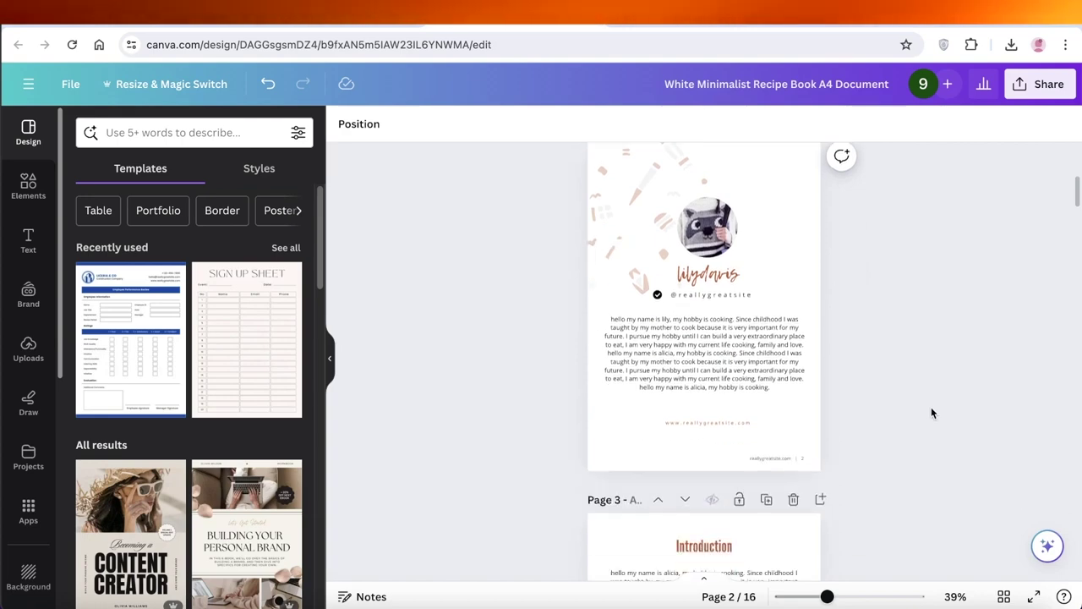
pyautogui.scroll(-6, 854, 423)
pyautogui.scroll(-8, 864, 311)
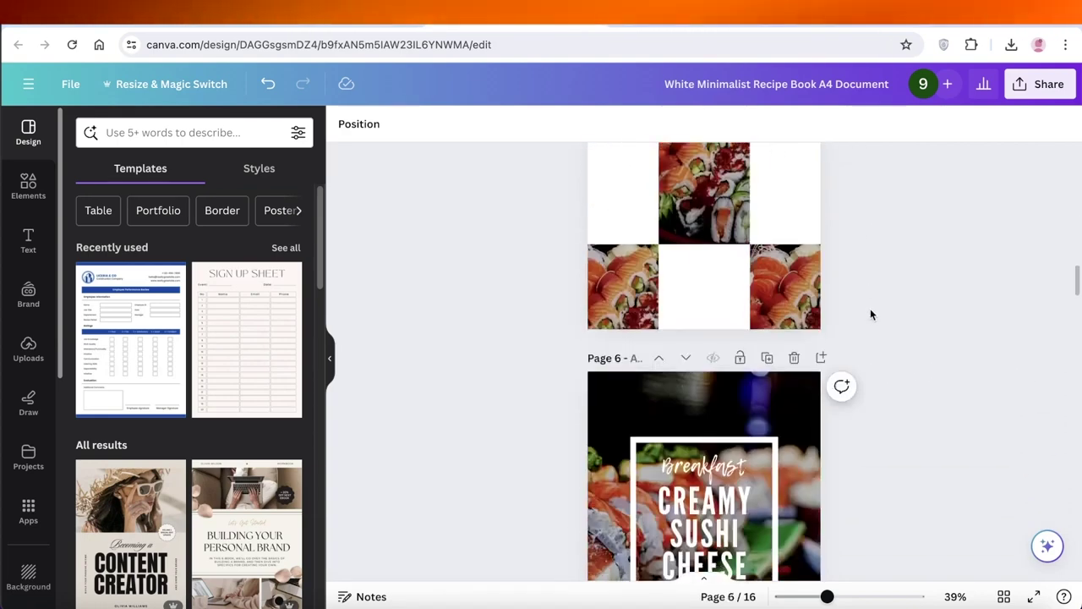
pyautogui.scroll(-6, 877, 372)
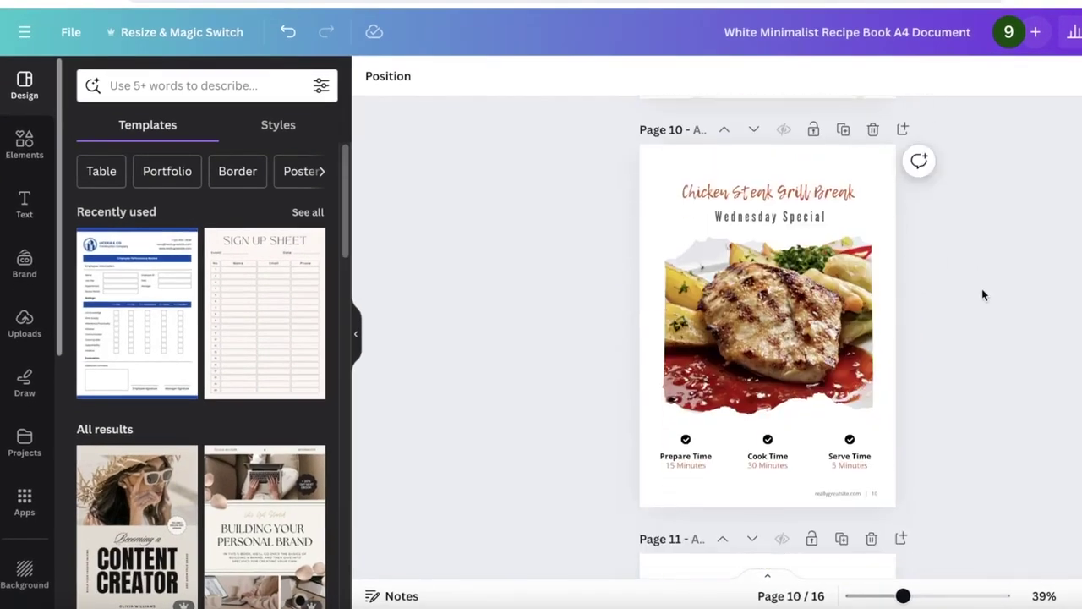
pyautogui.scroll(-7, 982, 295)
pyautogui.scroll(-3, 997, 287)
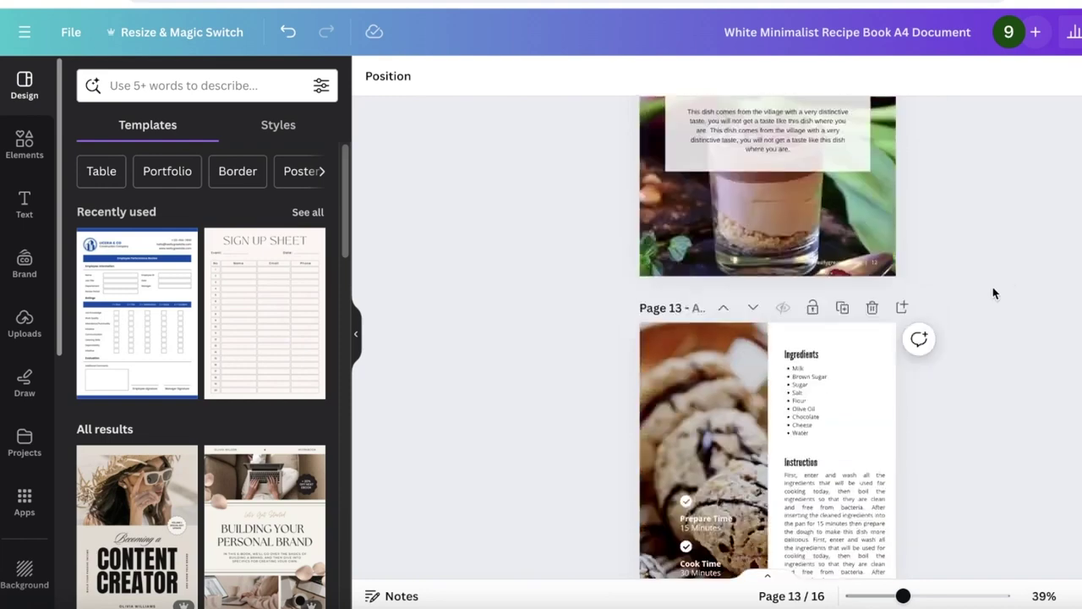
pyautogui.scroll(-4, 930, 338)
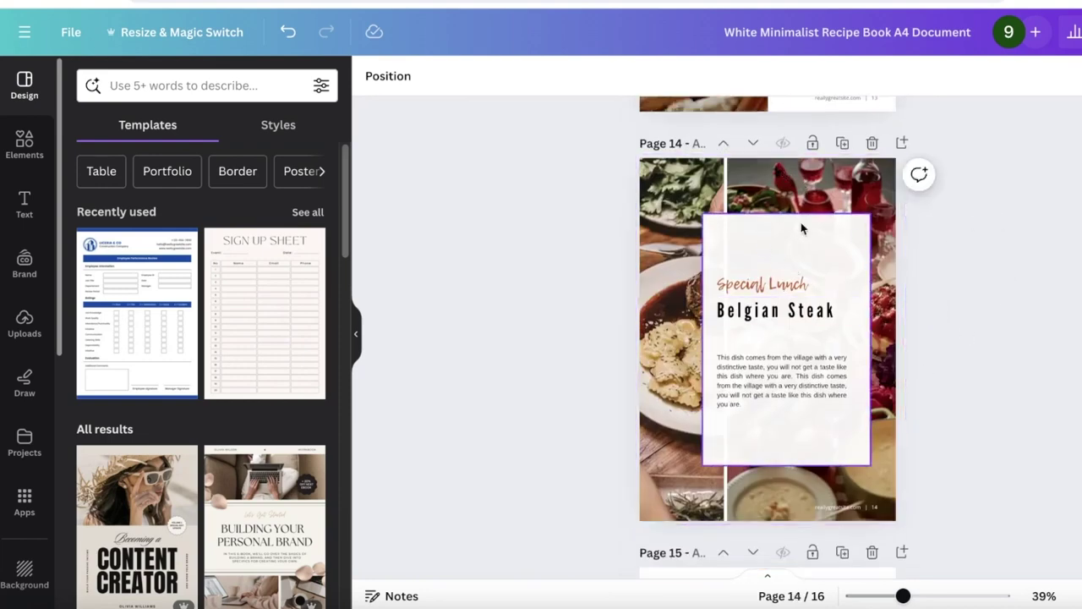
pyautogui.scroll(7, 939, 243)
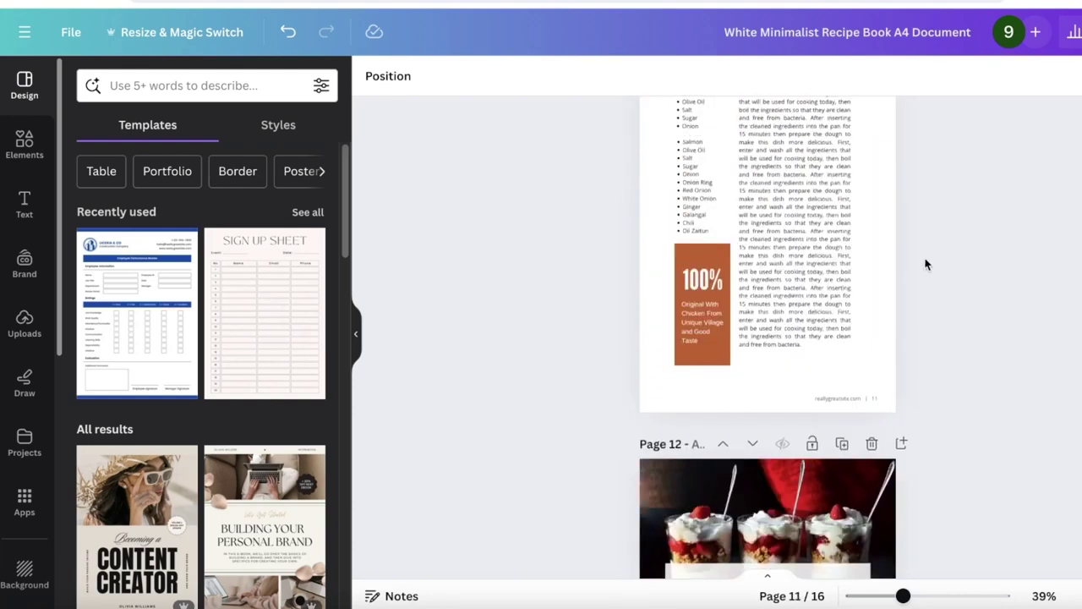
pyautogui.scroll(10, 925, 305)
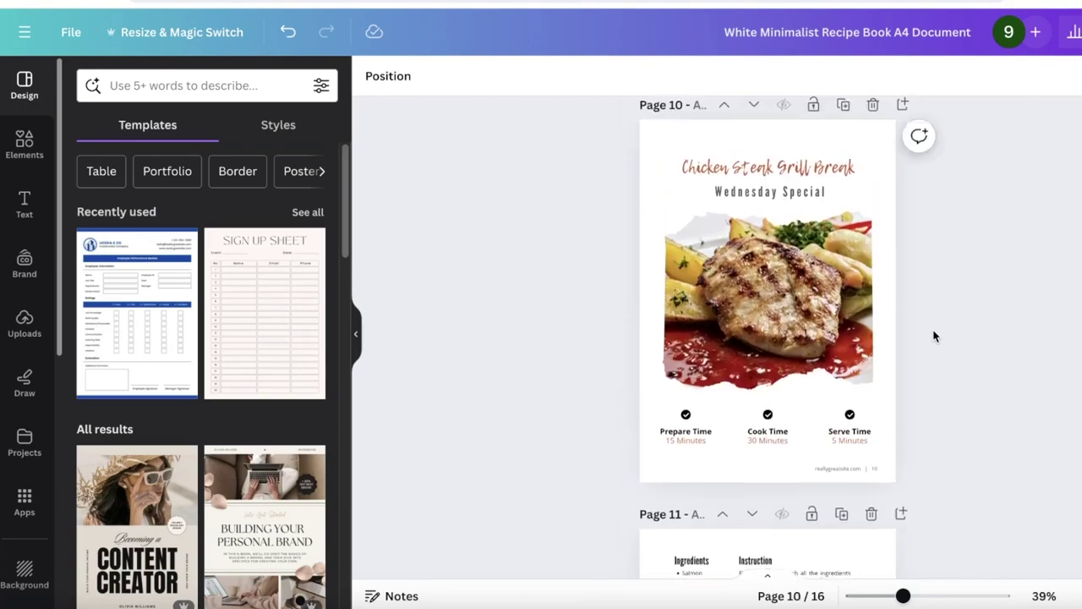
pyautogui.scroll(10, 943, 342)
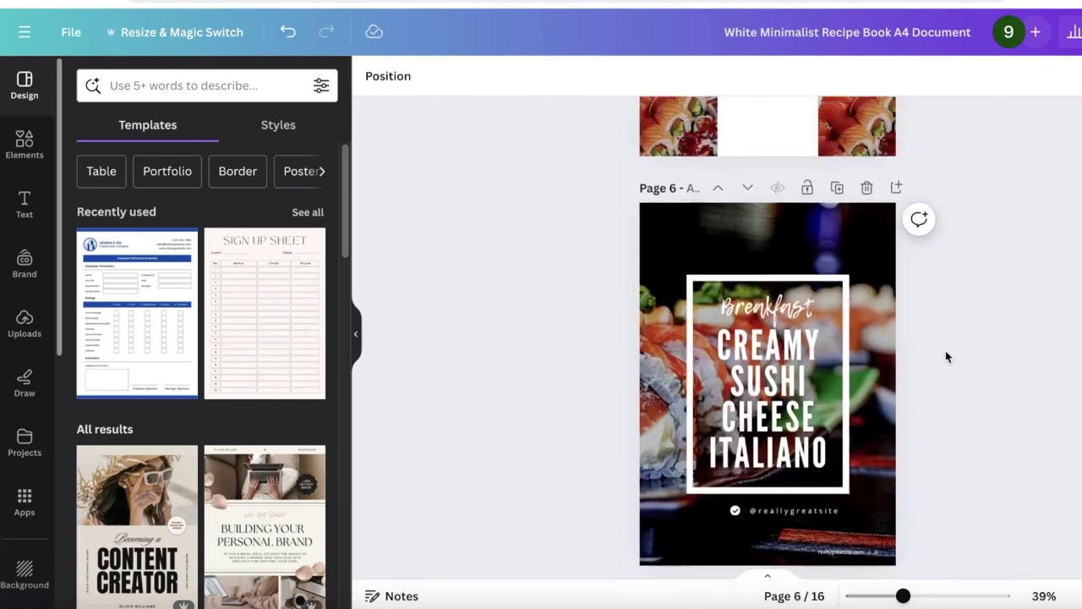
pyautogui.scroll(4, 946, 350)
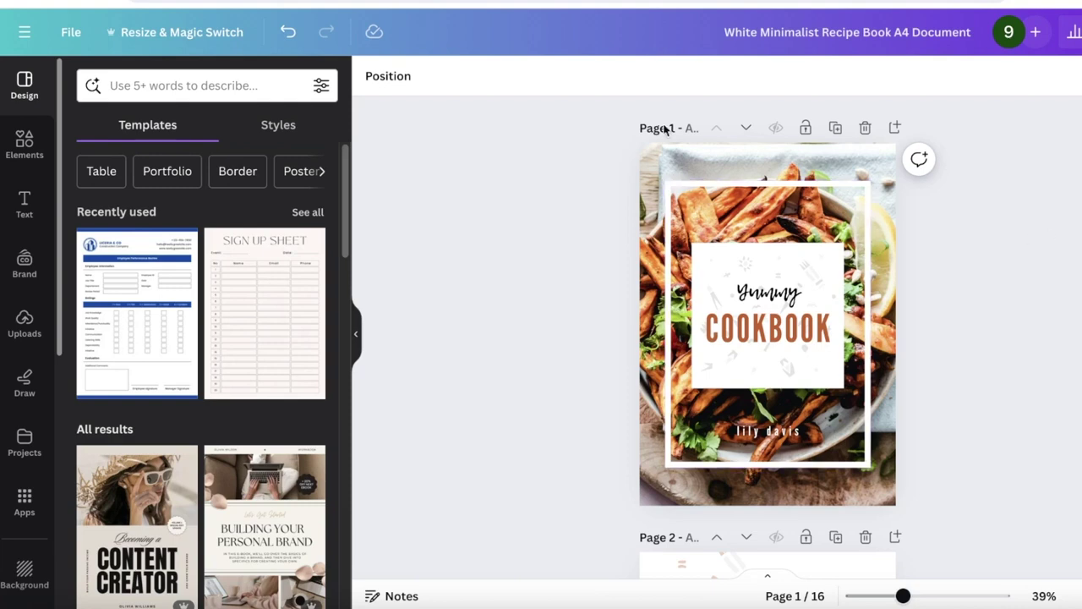
pyautogui.scroll(-2, 913, 249)
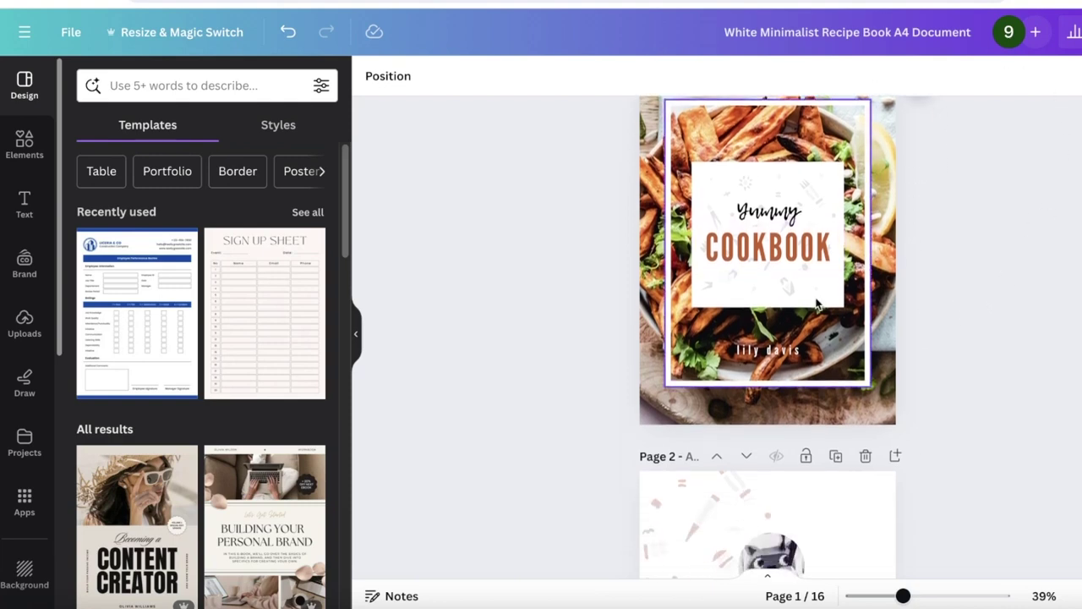
pyautogui.scroll(3, 949, 510)
pyautogui.scroll(1, 948, 511)
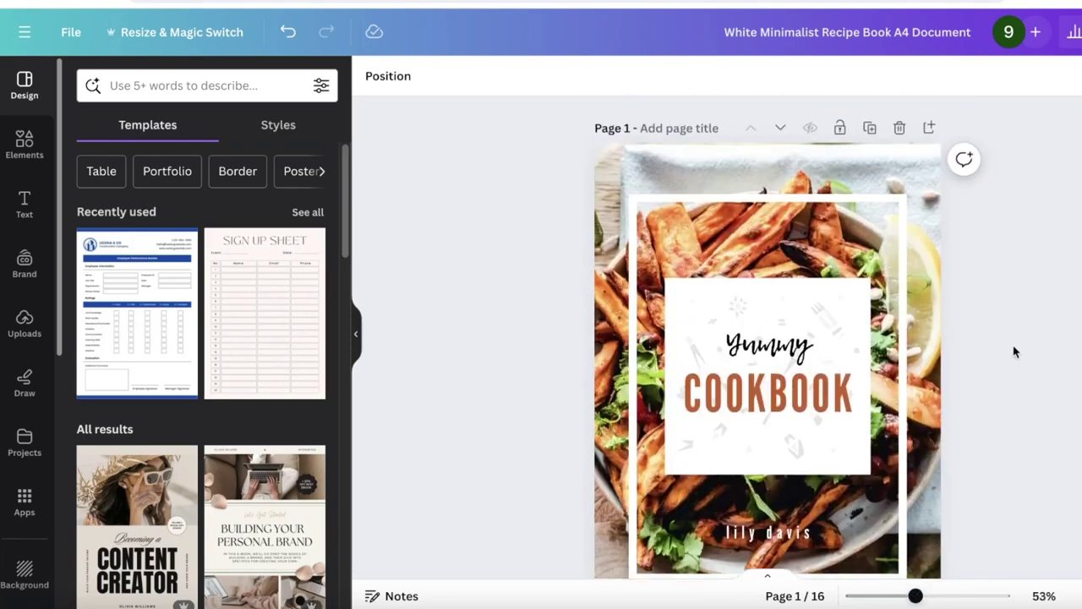
pyautogui.scroll(-1, 955, 403)
pyautogui.scroll(-6, 956, 402)
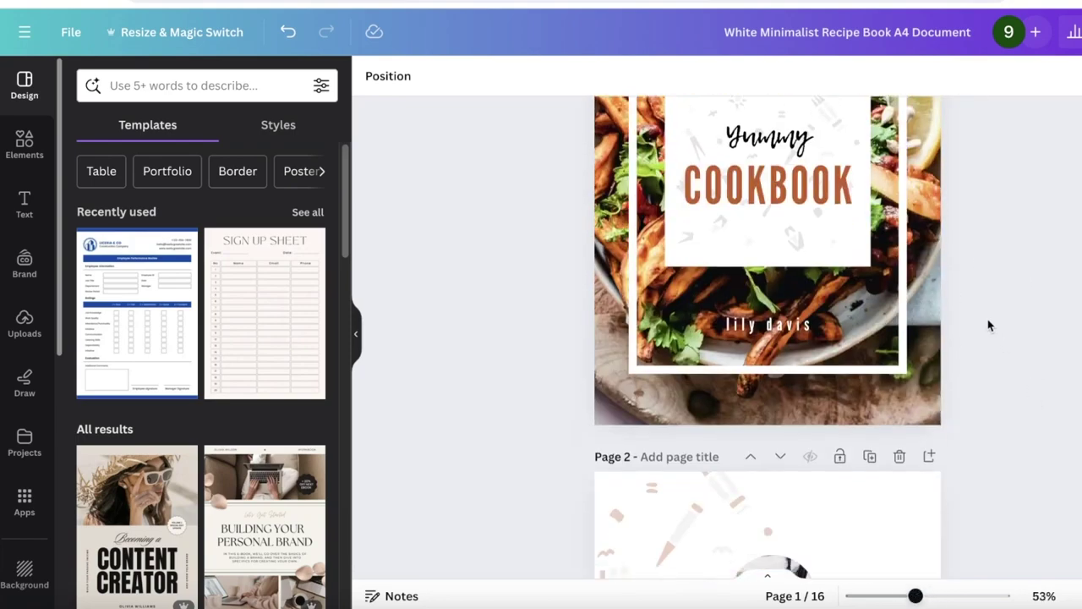
pyautogui.scroll(-15, 938, 290)
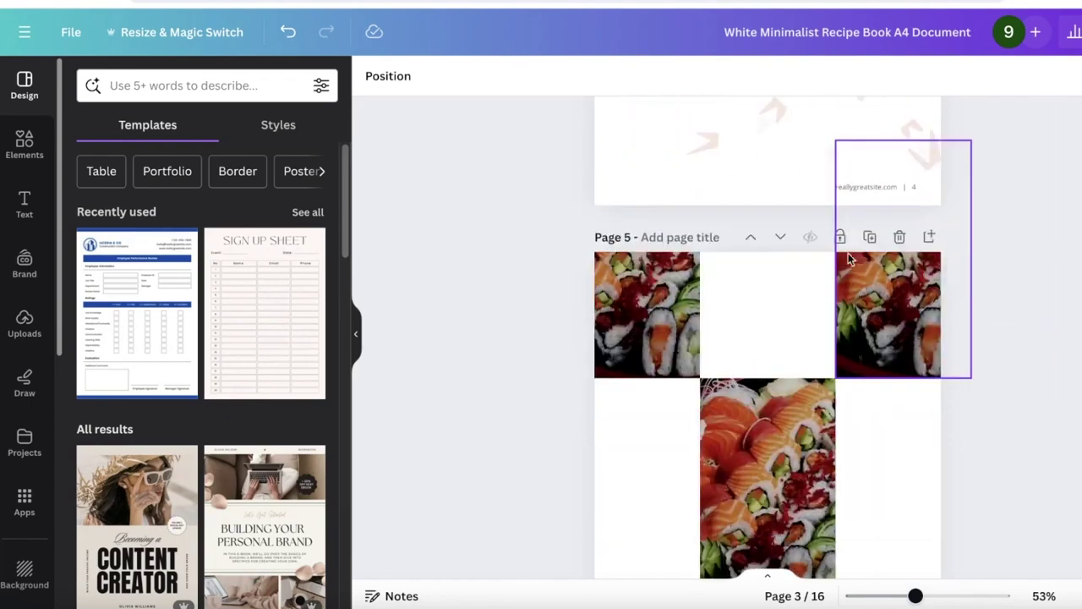
pyautogui.scroll(-15, 1045, 242)
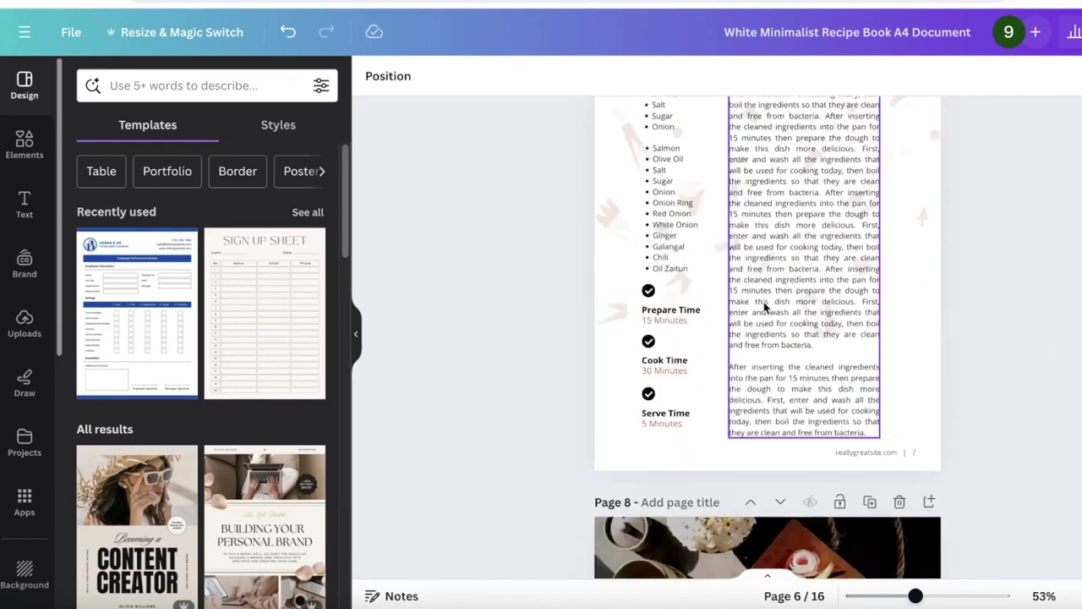
pyautogui.scroll(-15, 760, 308)
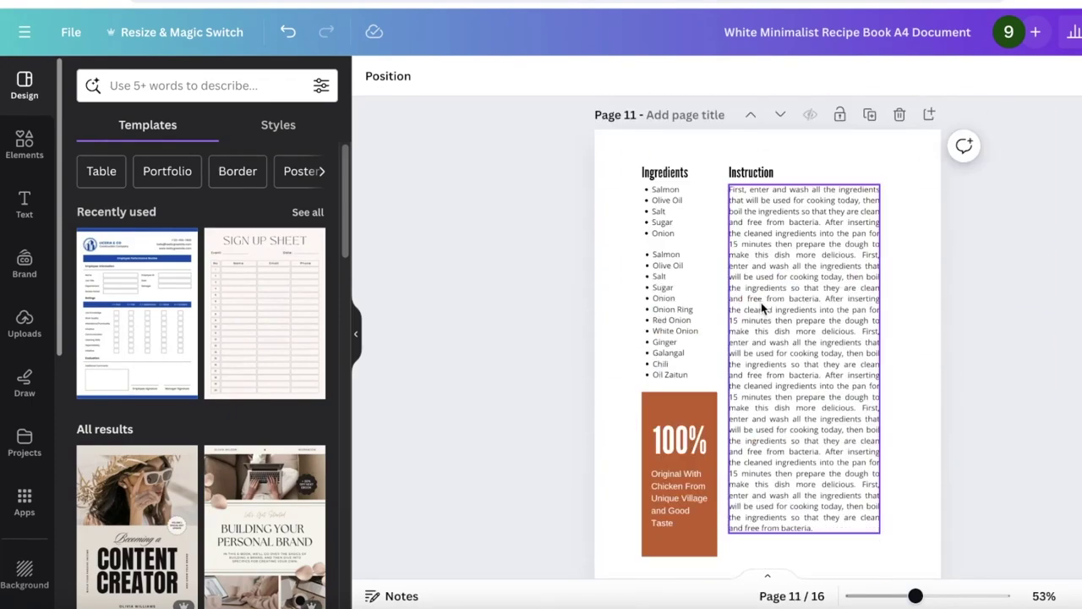
pyautogui.scroll(-5, 883, 321)
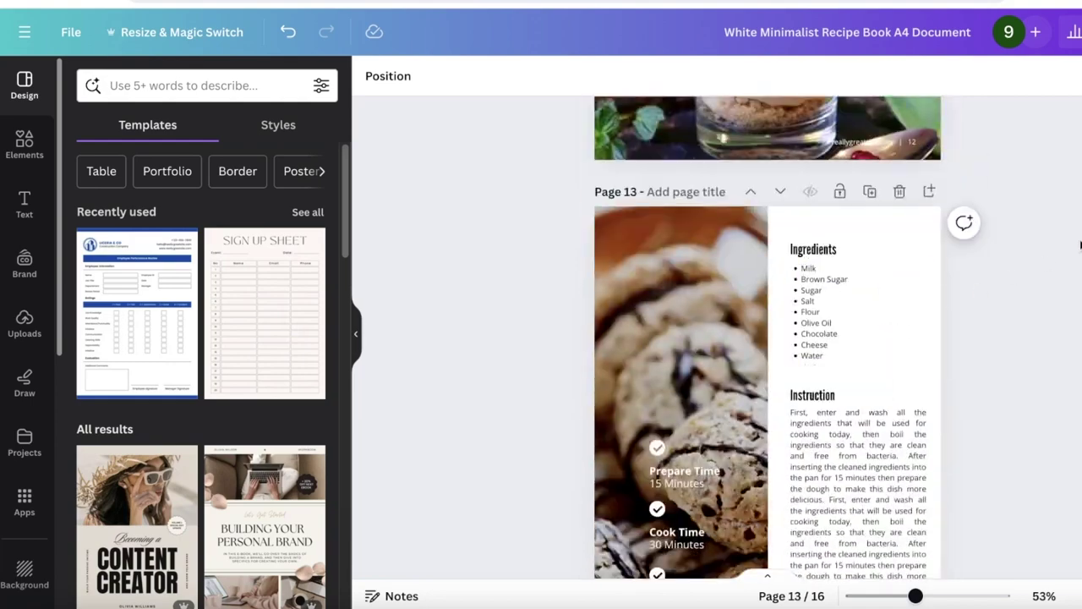
pyautogui.scroll(20, 1074, 302)
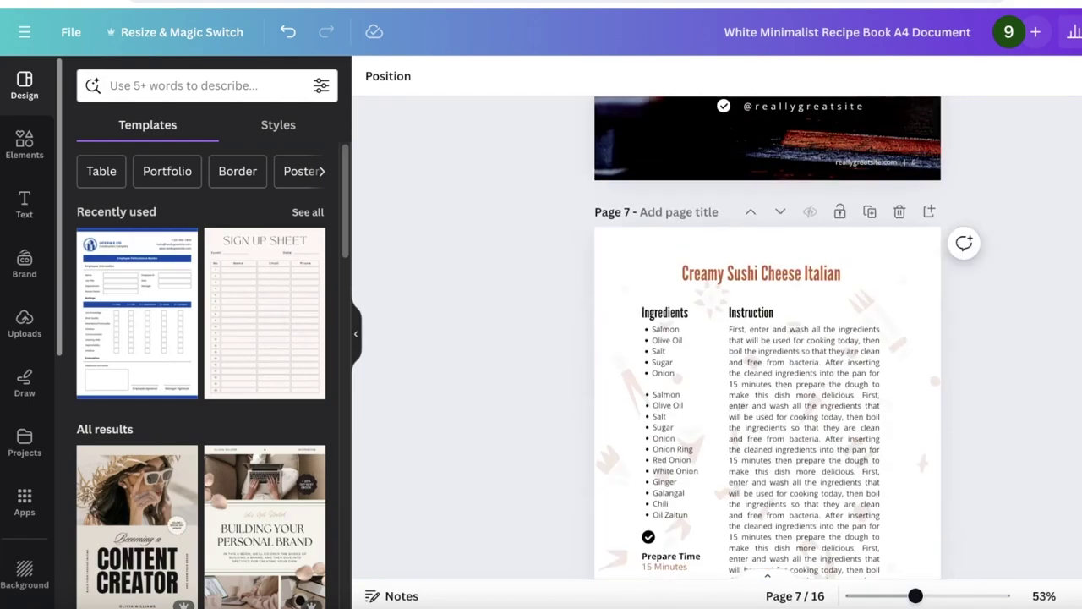
pyautogui.scroll(15, 1074, 302)
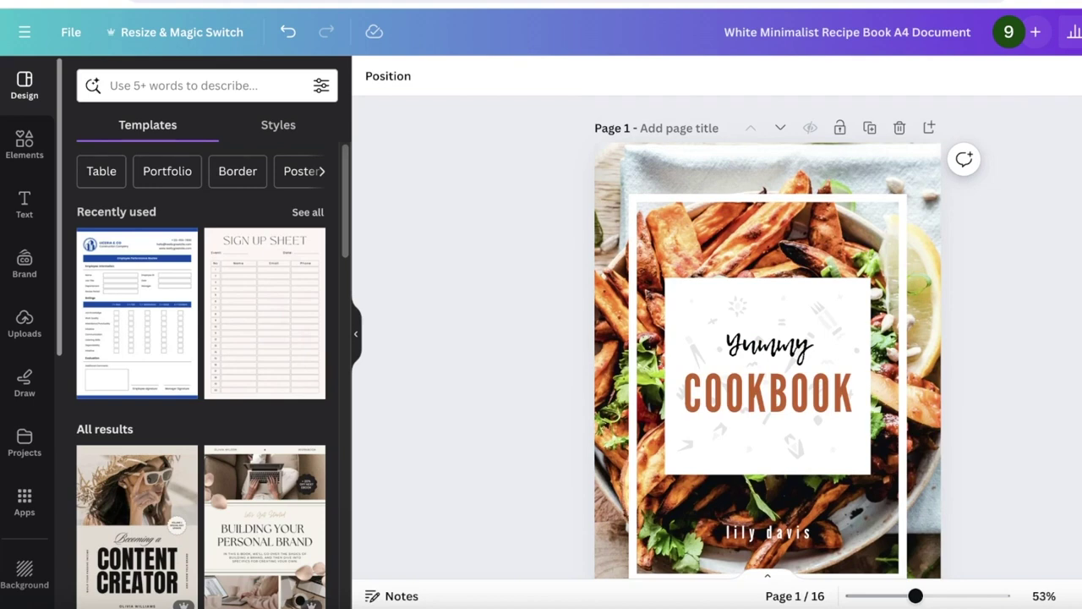
pyautogui.click(936, 32)
pyautogui.write('Cookbook')
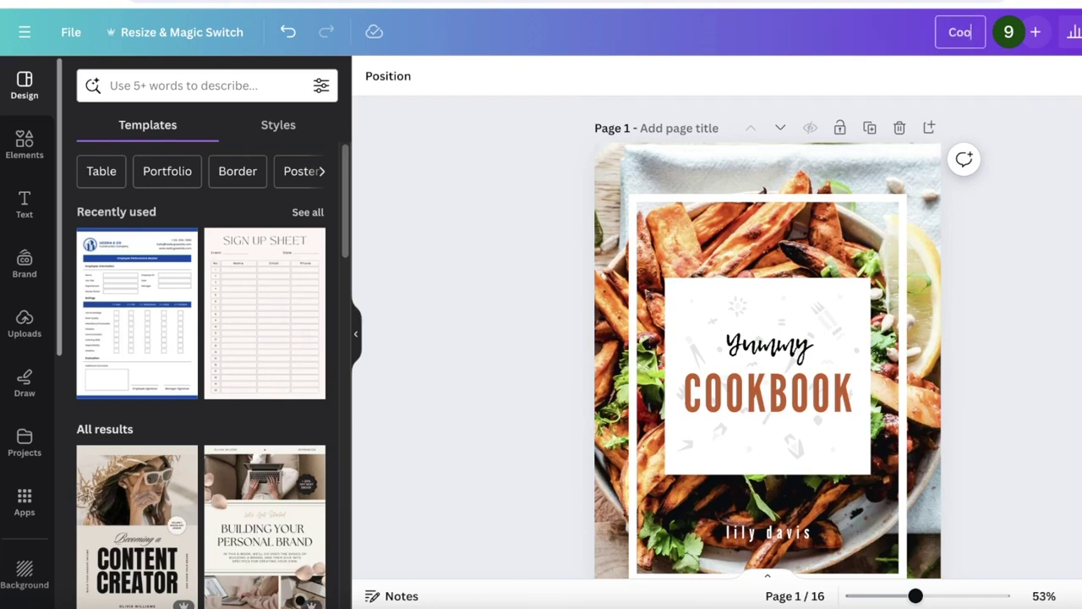
pyautogui.press('Return')
pyautogui.scroll(-1, 768, 347)
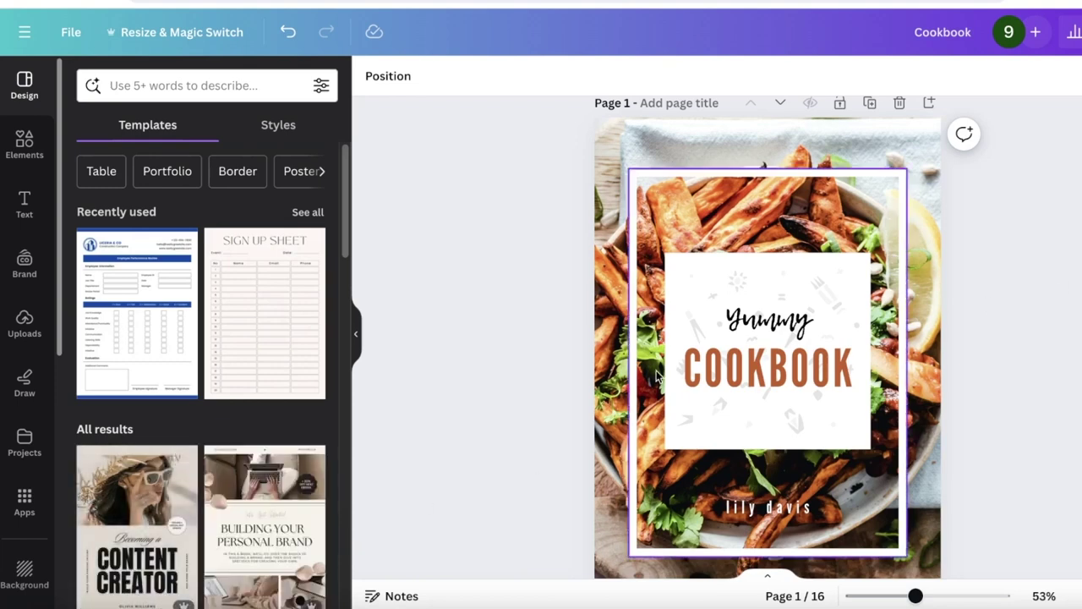
pyautogui.scroll(-1, 485, 385)
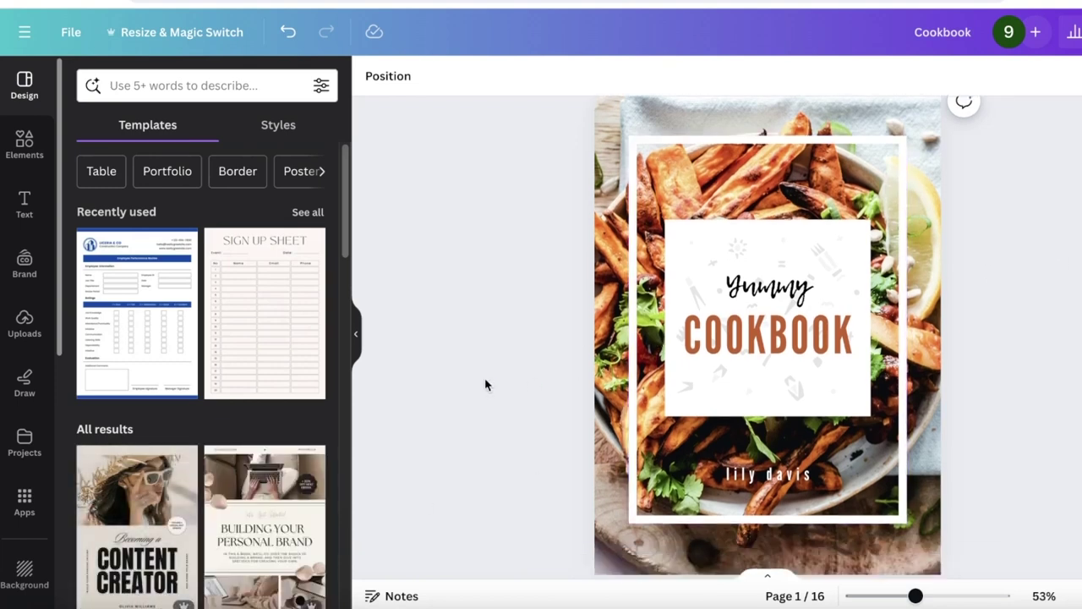
# Step: Search Canva's Apps for 'issuu' and open the Issuu app from the results
pyautogui.click(37, 510)
pyautogui.click(247, 93)
pyautogui.write('issuu')
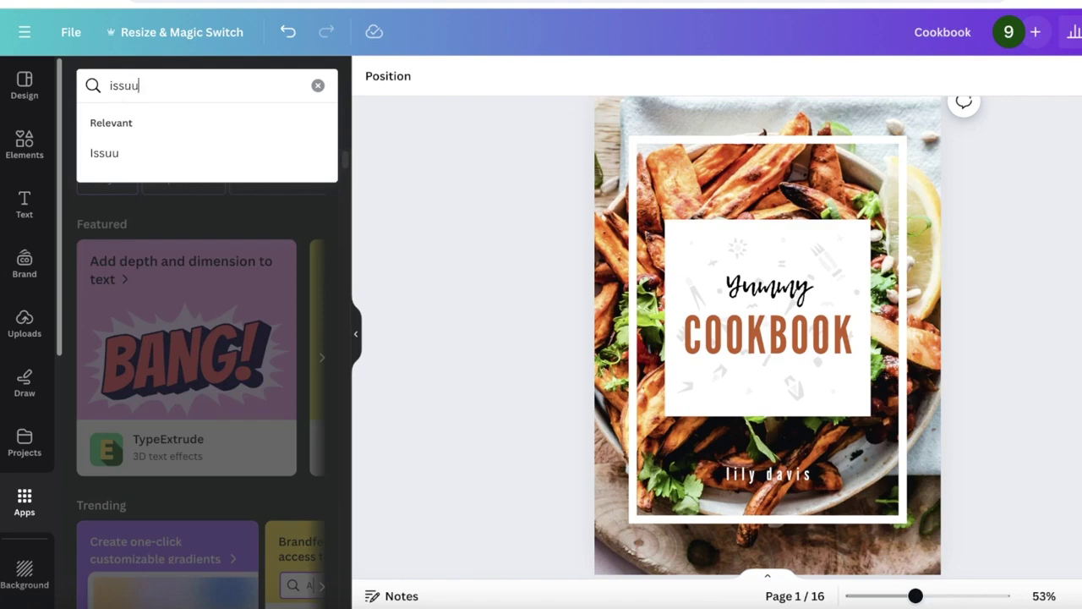
pyautogui.press('Return')
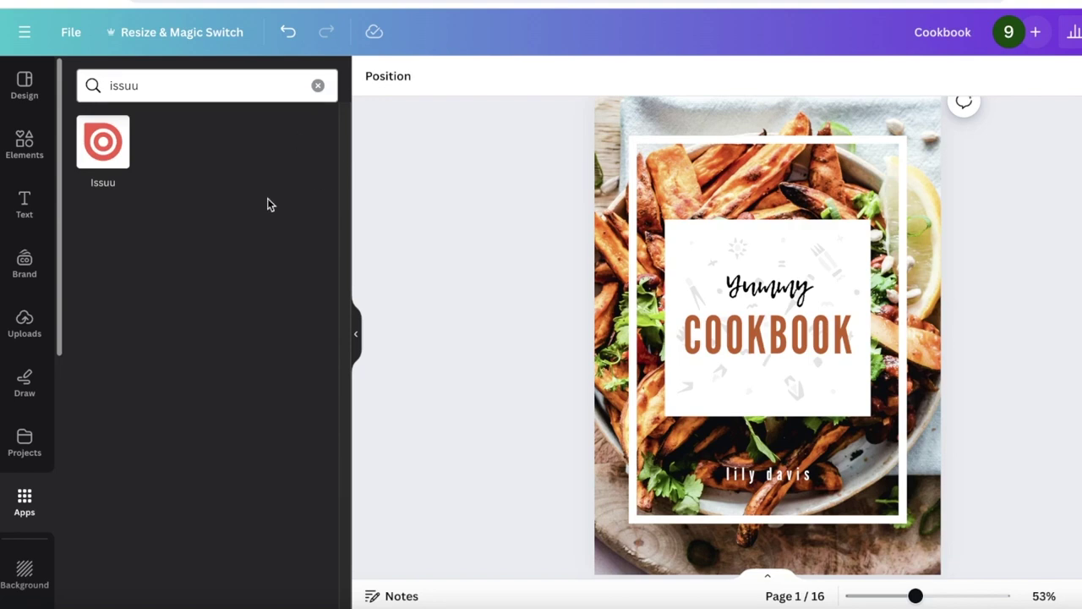
pyautogui.click(98, 166)
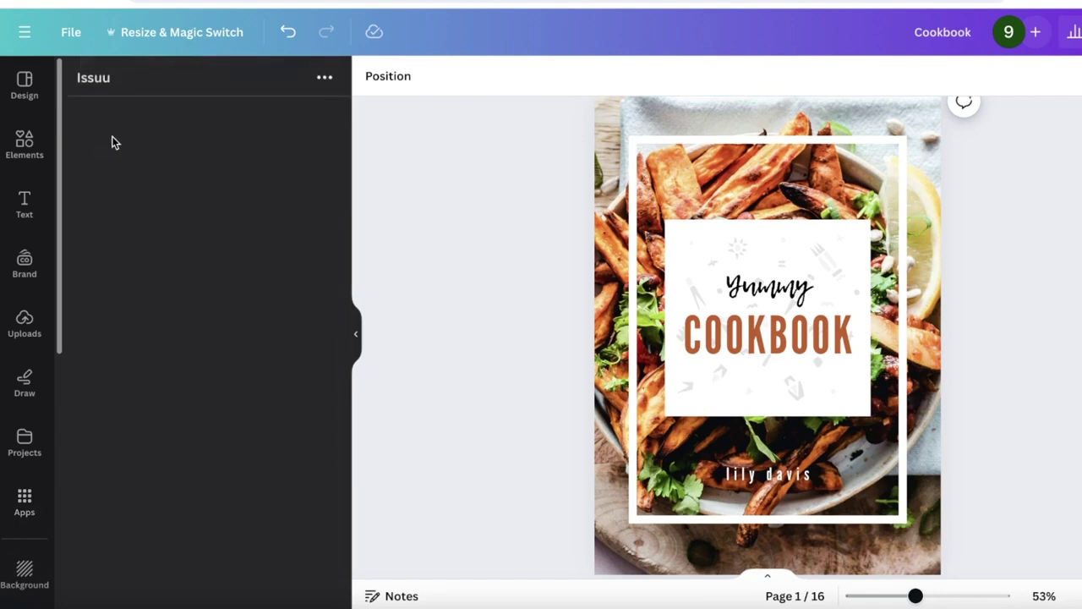
pyautogui.scroll(-5, 14, 496)
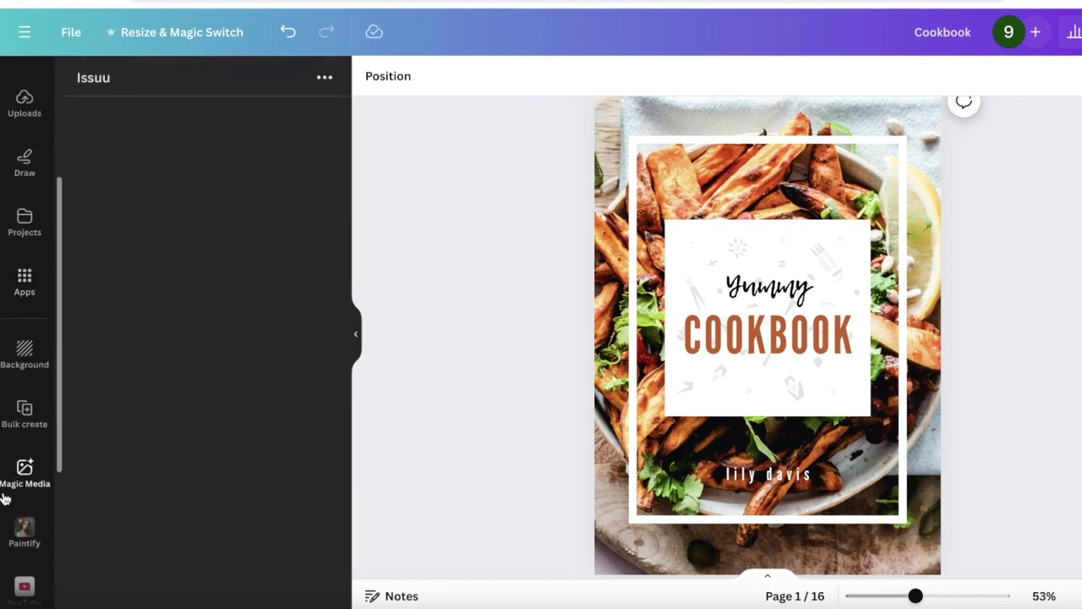
pyautogui.scroll(-2, 36, 409)
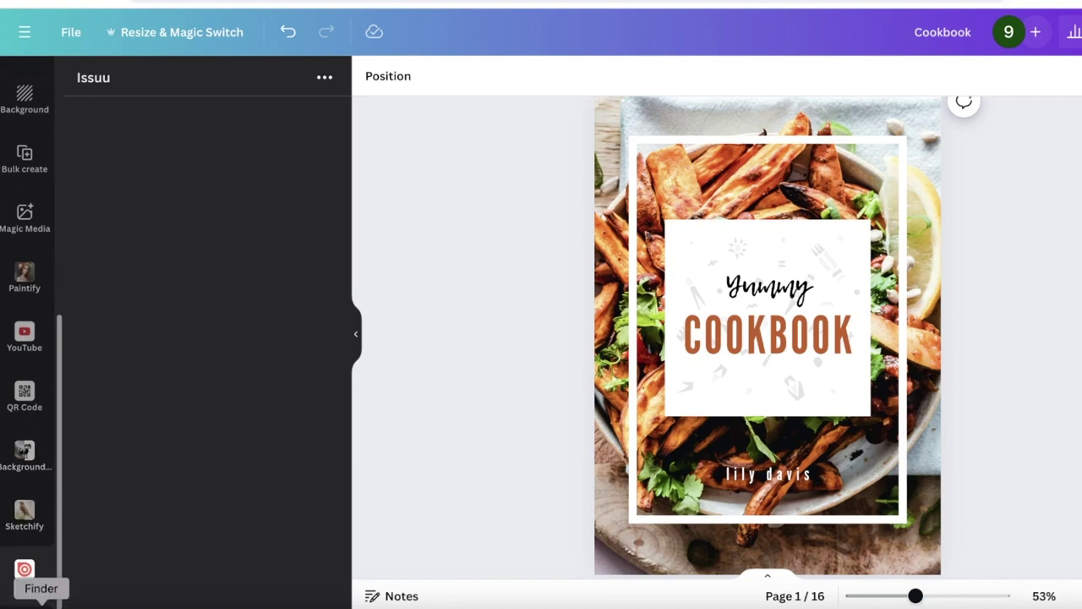
pyautogui.scroll(1, 103, 304)
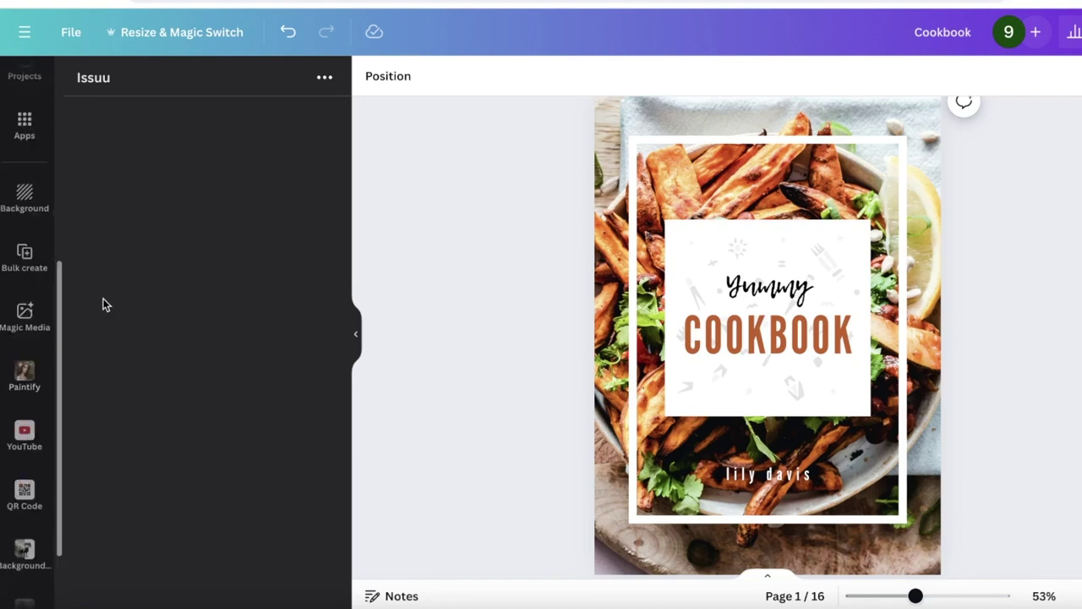
pyautogui.scroll(-1, 37, 126)
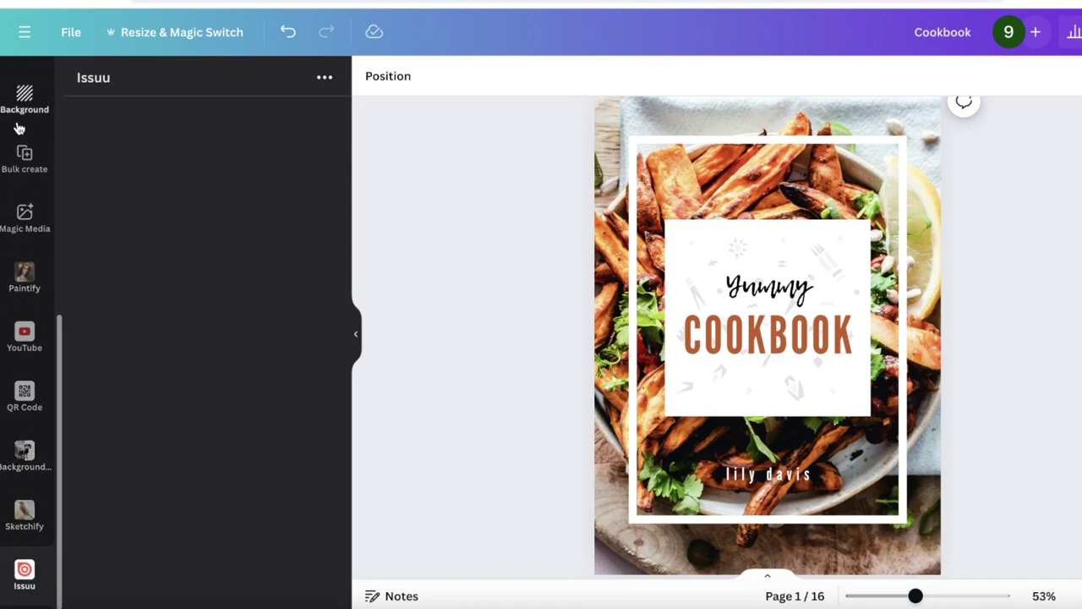
pyautogui.scroll(2, 17, 140)
# Step: Search the apps for 'flipbook' and open Issuu, showing its Flipbook, Embed, GIF and Social Post options
pyautogui.click(25, 222)
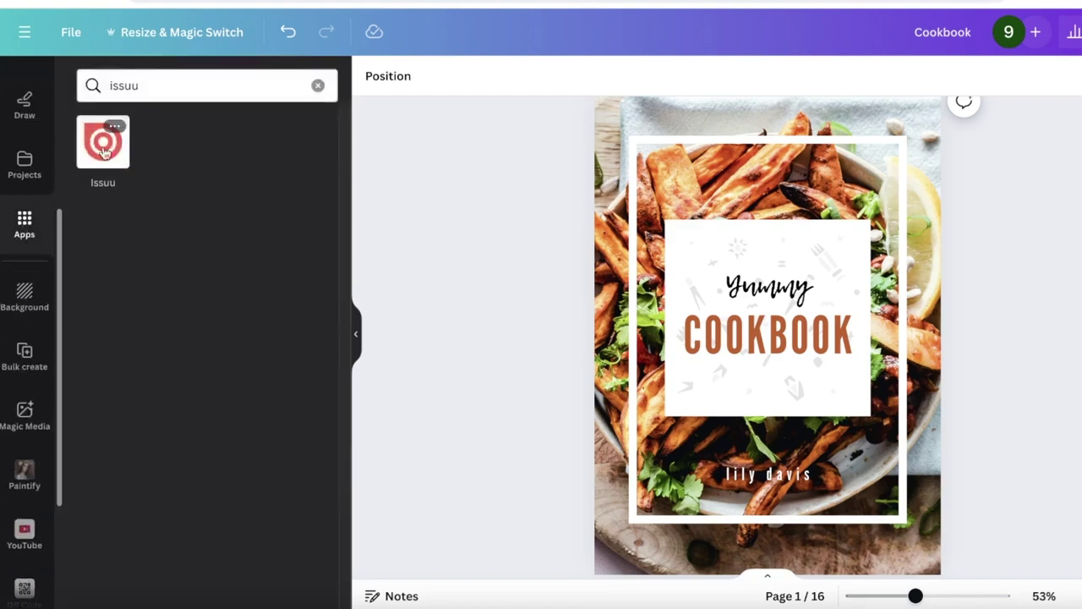
pyautogui.click(318, 85)
pyautogui.write('a')
pyautogui.press('BackSpace')
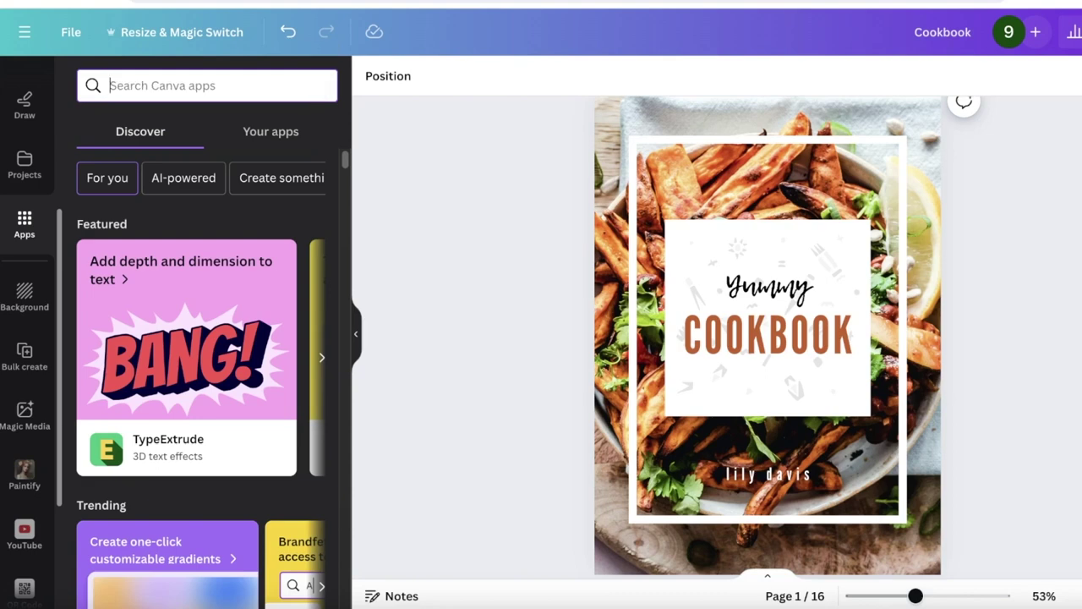
pyautogui.write('flipbook')
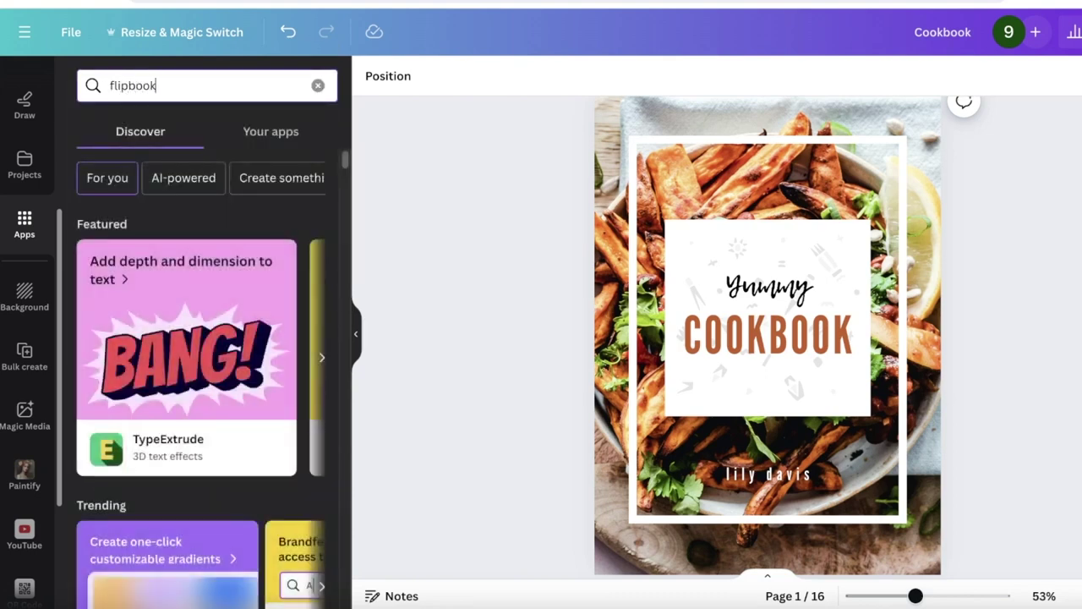
pyautogui.press('Return')
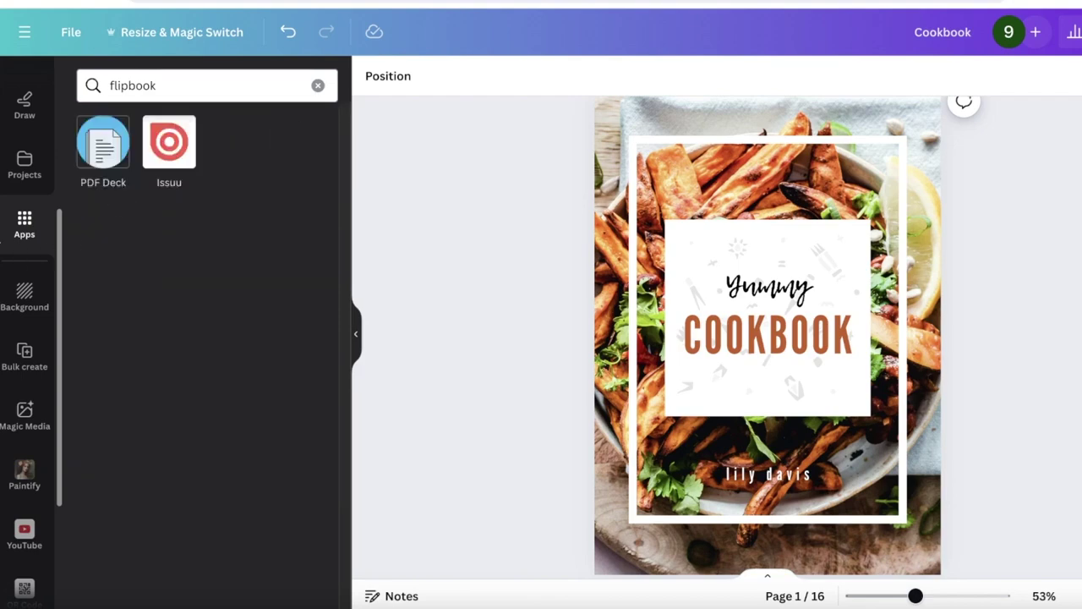
pyautogui.click(165, 142)
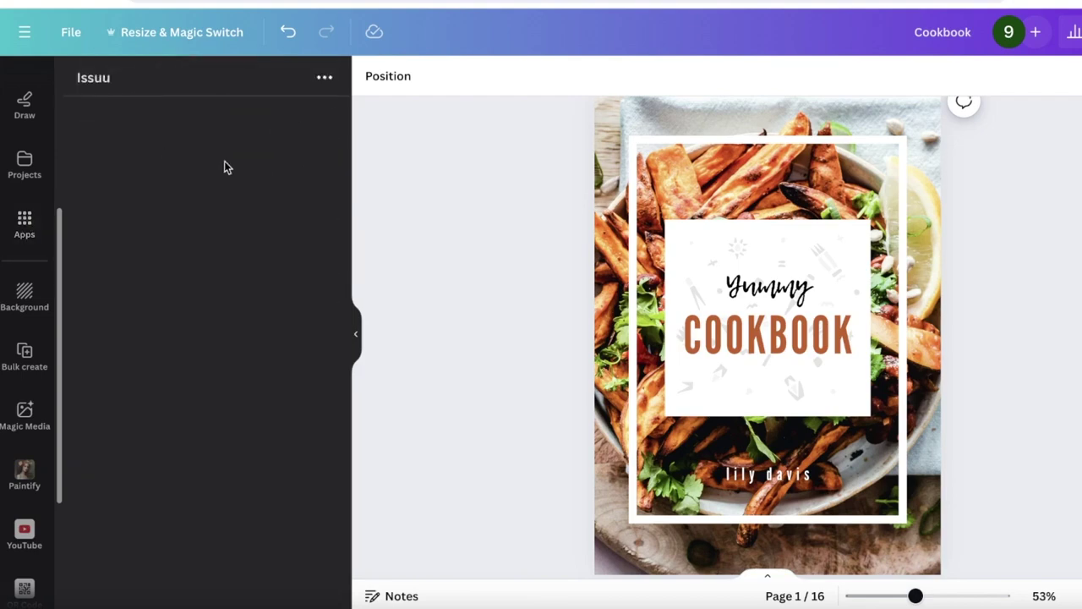
pyautogui.scroll(-10, 664, 227)
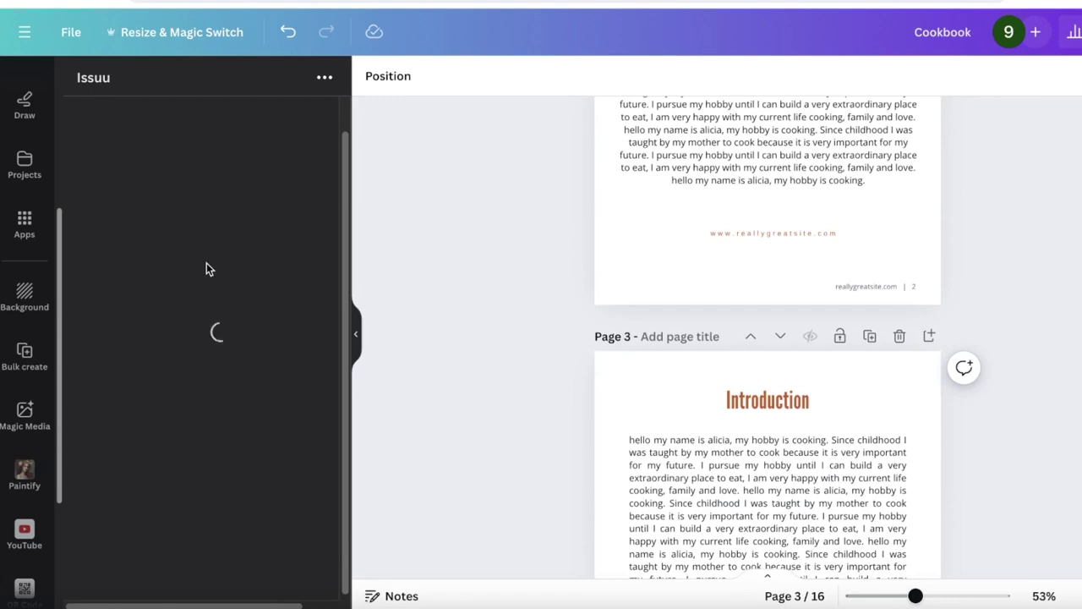
pyautogui.scroll(10, 484, 270)
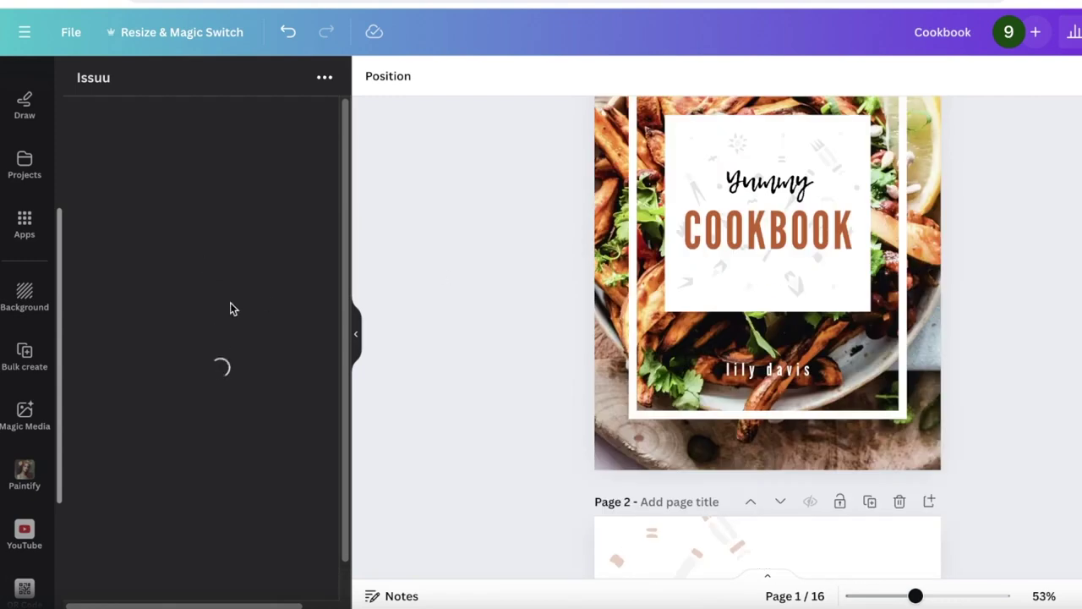
pyautogui.scroll(-1, 176, 300)
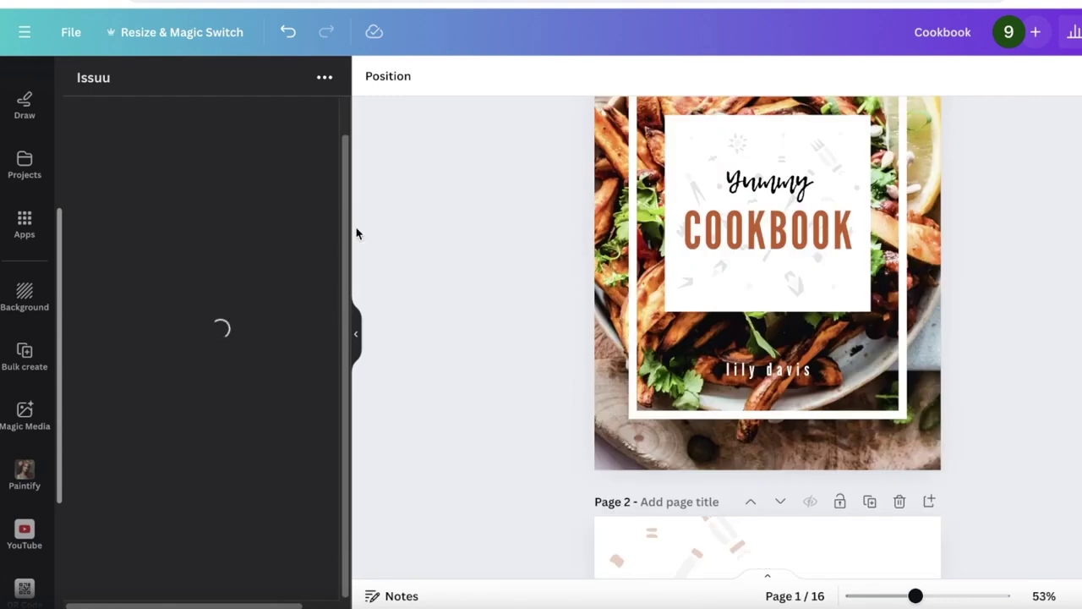
pyautogui.scroll(2, 1022, 223)
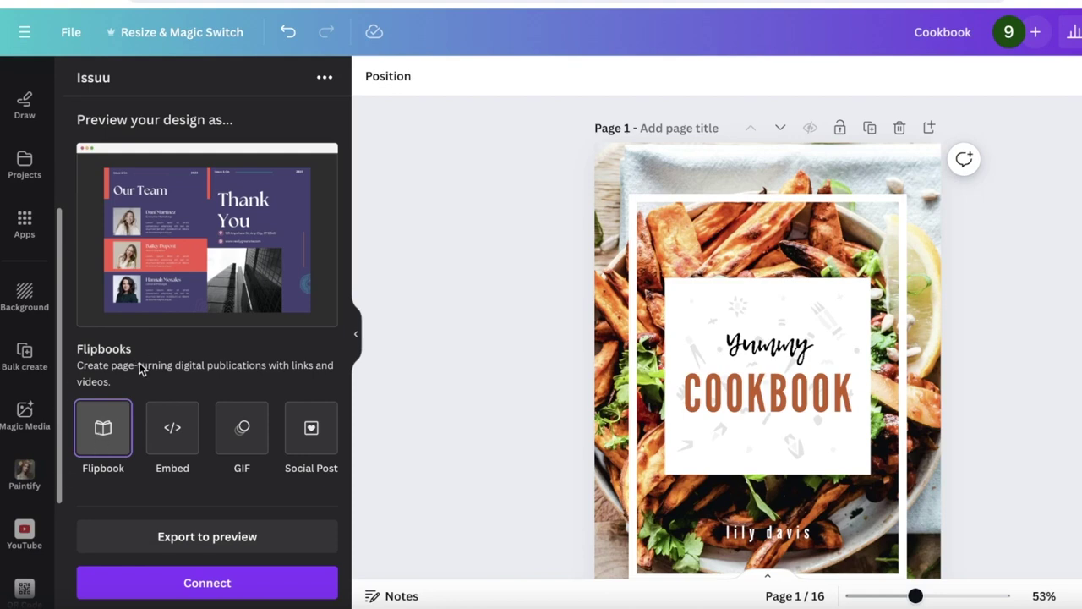
# Step: Try connecting an Issuu account, close the unreachable sign-in window, then start exporting a flipbook preview
pyautogui.click(189, 583)
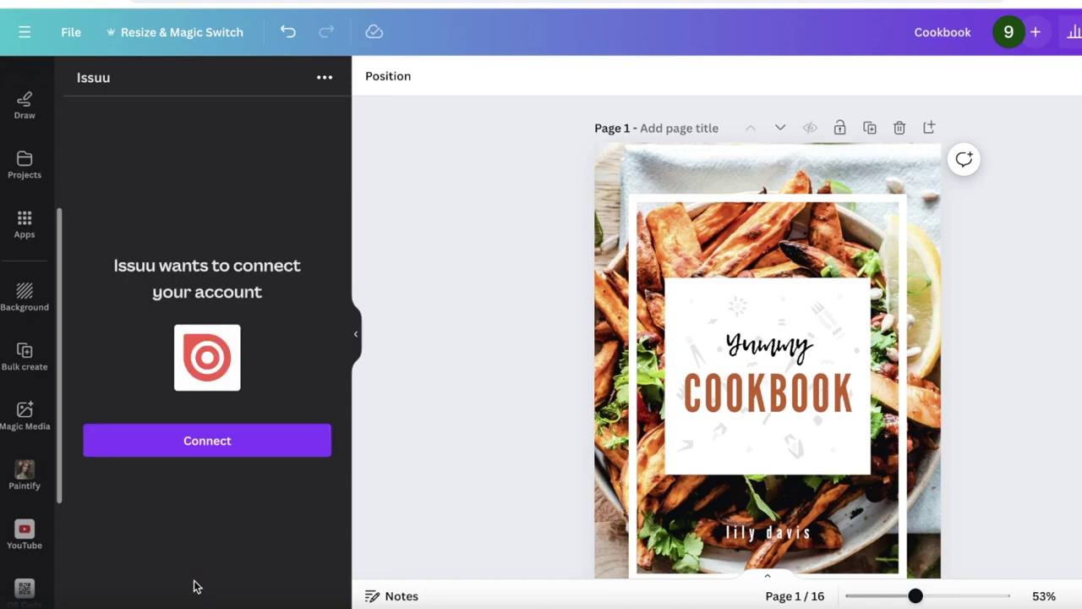
pyautogui.click(207, 440)
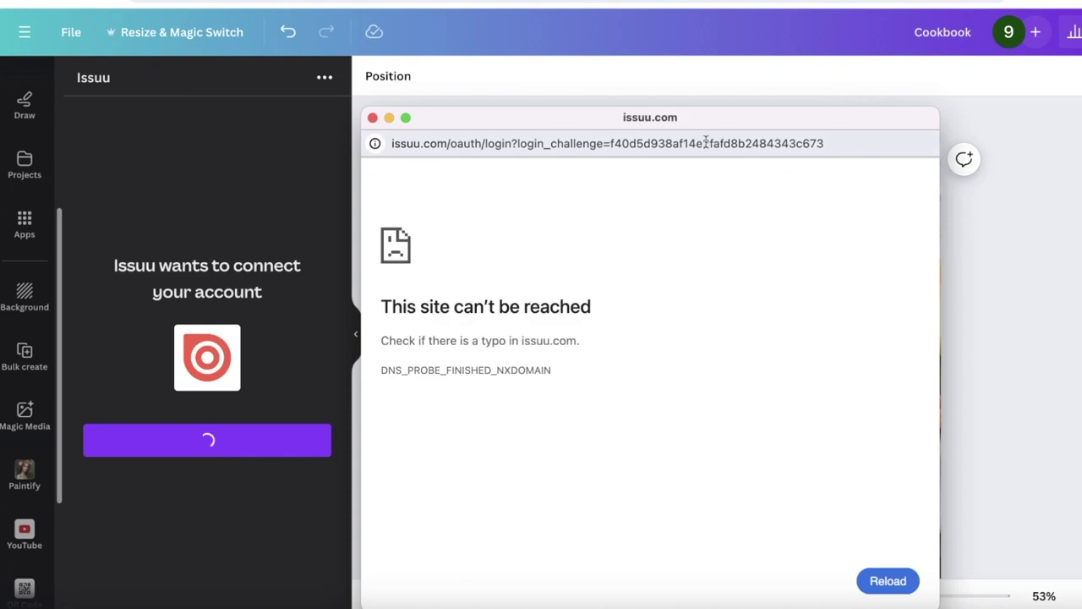
pyautogui.moveTo(690, 117); pyautogui.dragTo(674, 40)
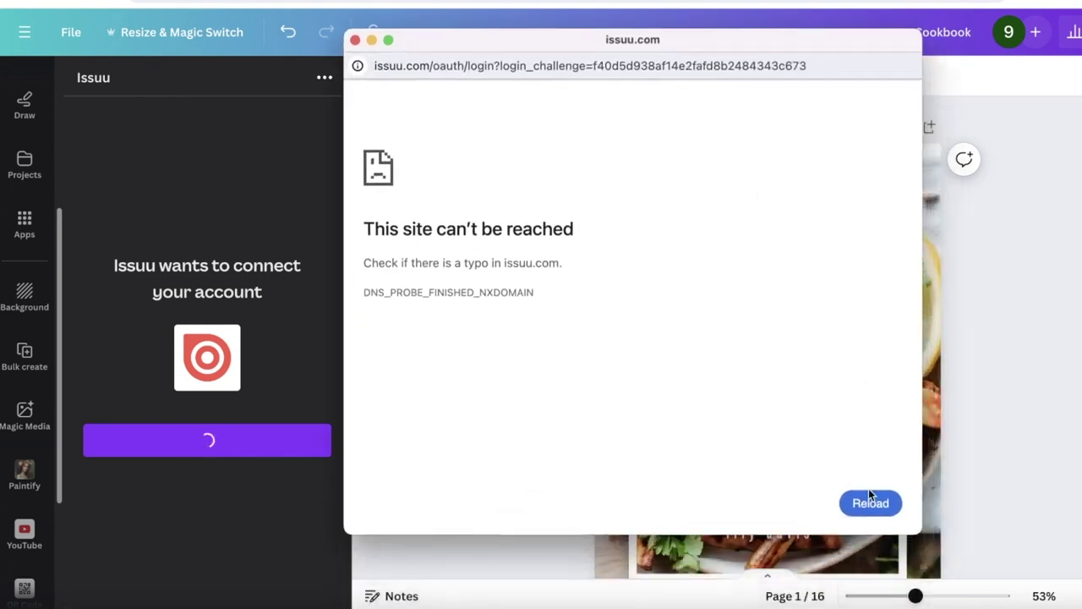
pyautogui.click(356, 41)
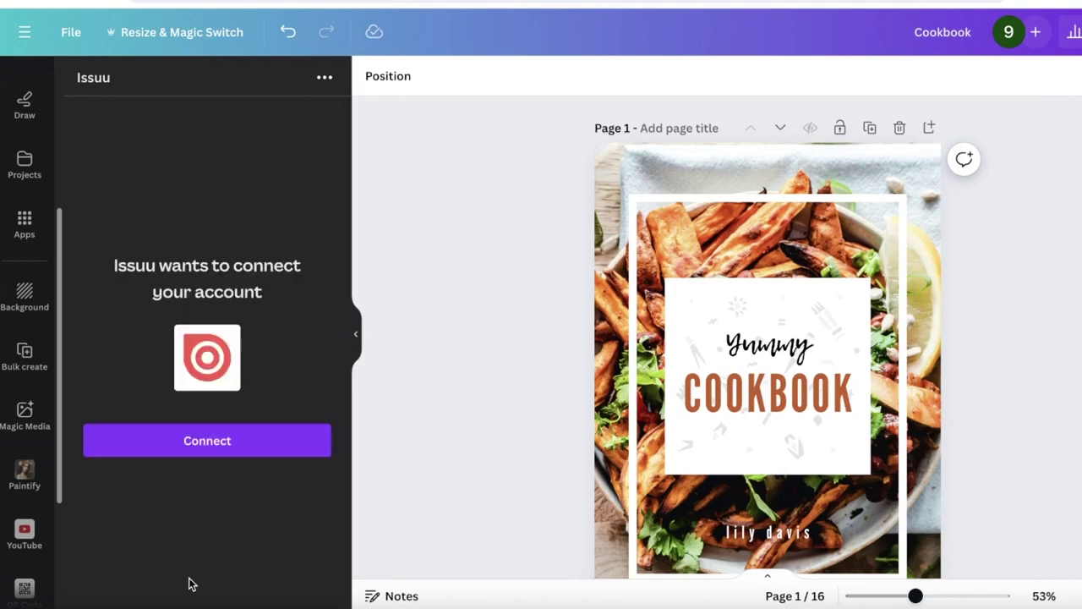
pyautogui.click(196, 444)
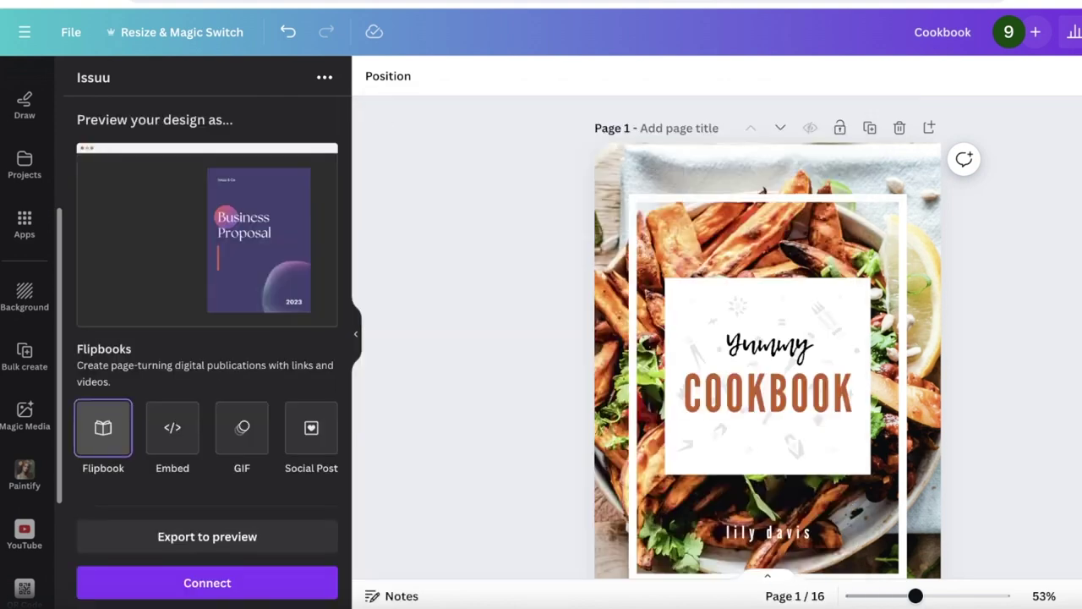
pyautogui.click(287, 540)
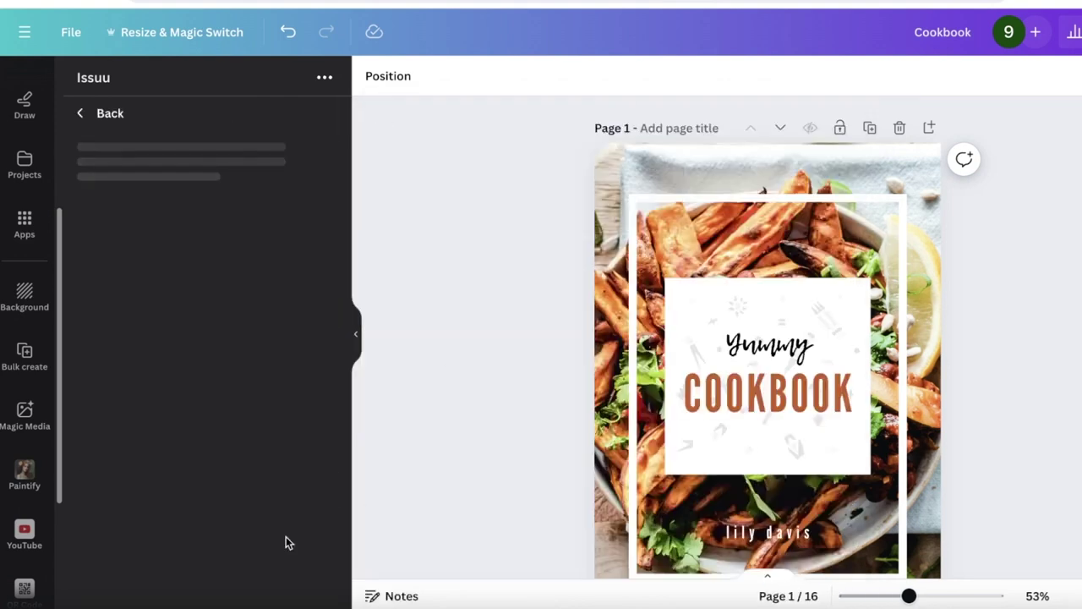
pyautogui.click(187, 360)
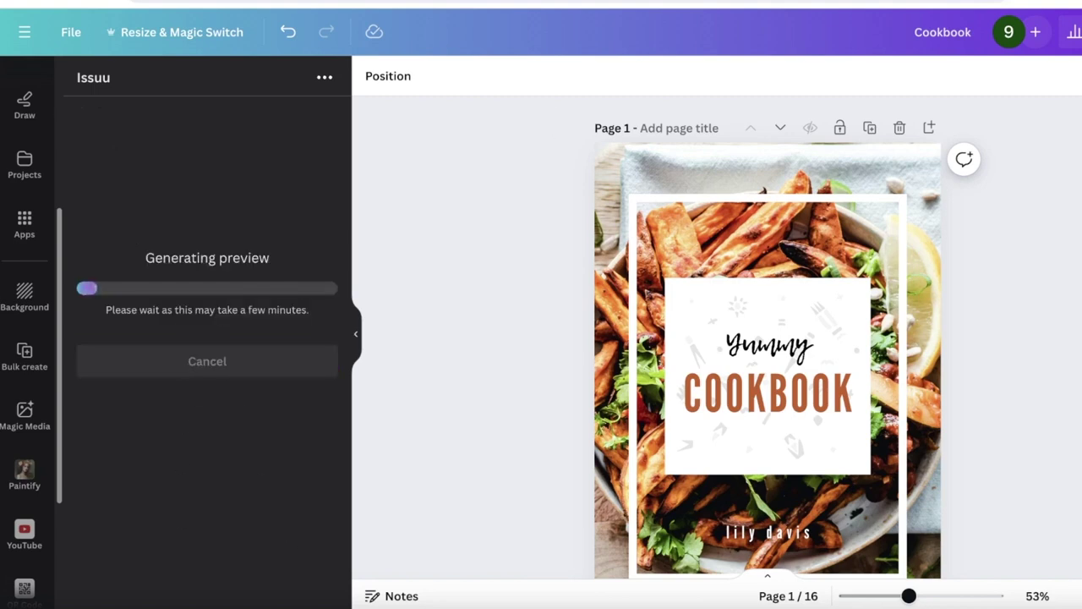
# Step: Search Google for 'issuu', open the Issuu site, then close the tab to return to Canva
pyautogui.hotkey('ctrl', 't')
pyautogui.write('issu')
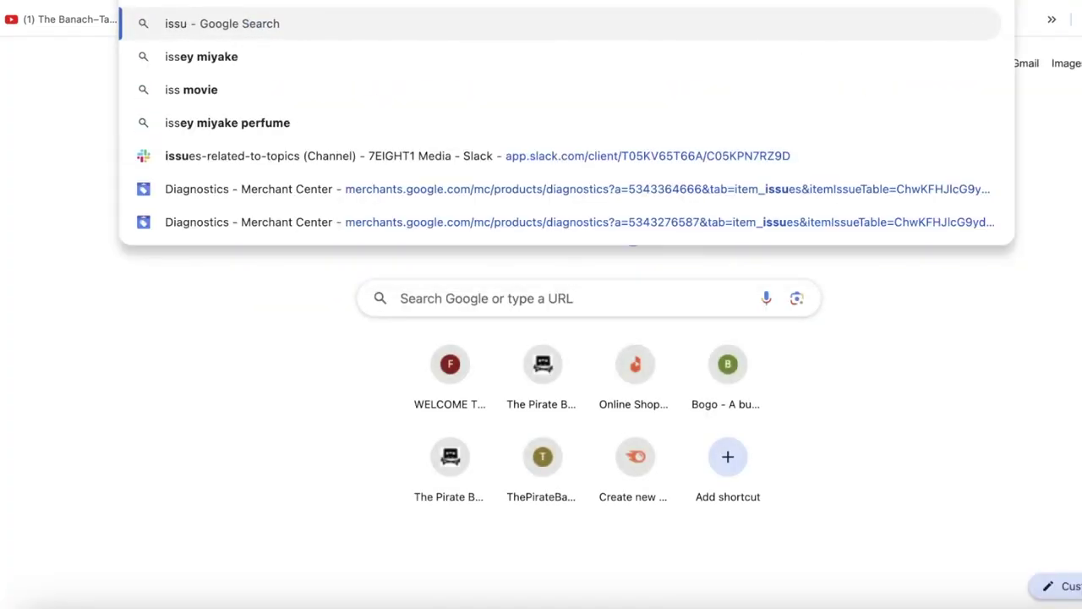
pyautogui.press('Return')
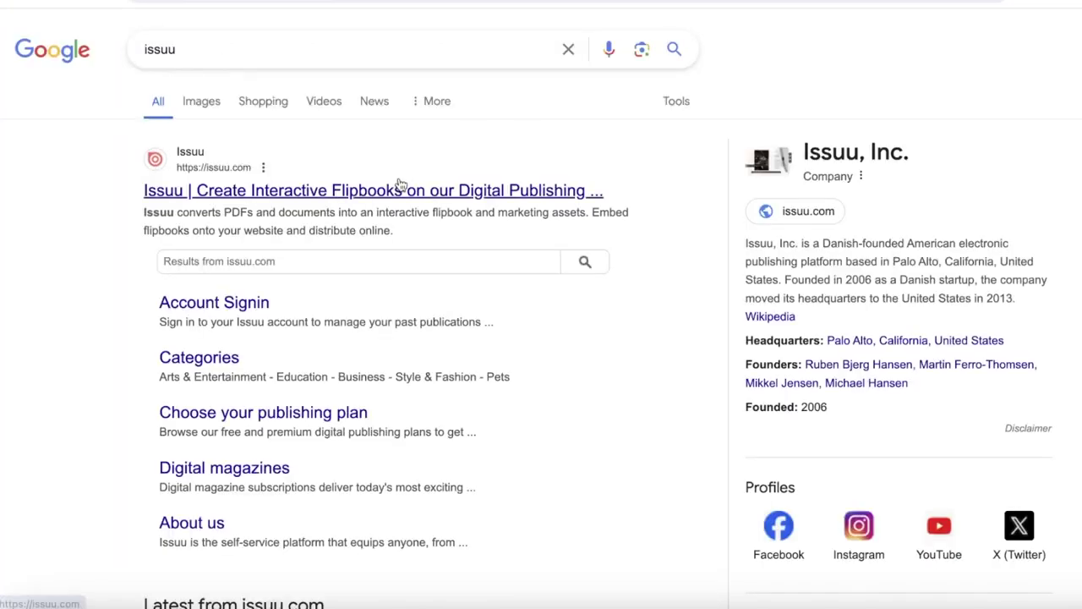
pyautogui.click(338, 193)
pyautogui.hotkey('ctrl', 'w')
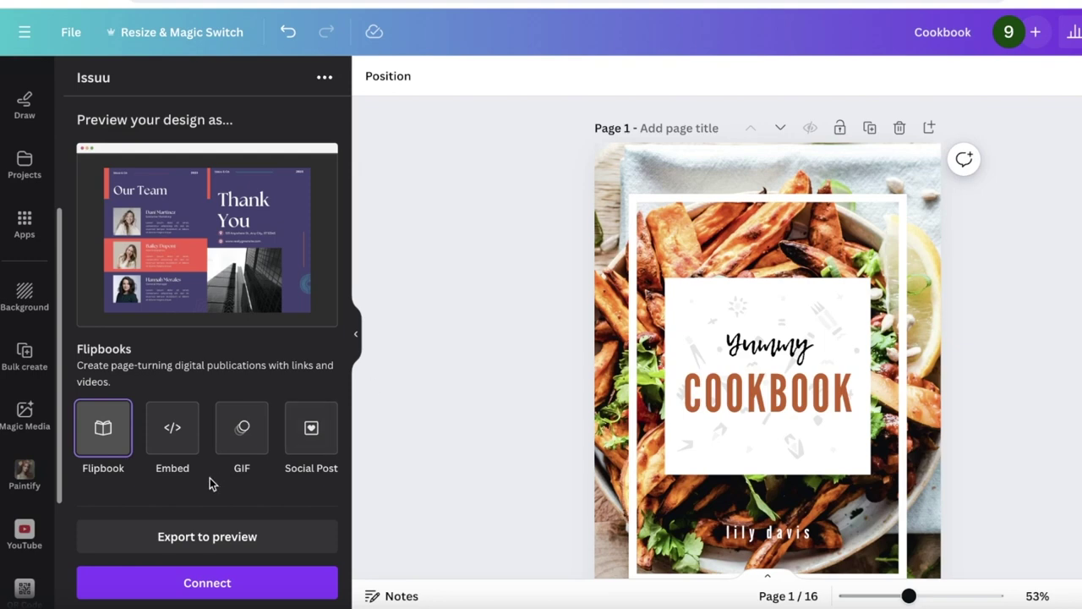
# Step: Bring up the Issuu account login window, then enlarge it and move it to the top left
pyautogui.click(195, 583)
pyautogui.click(212, 441)
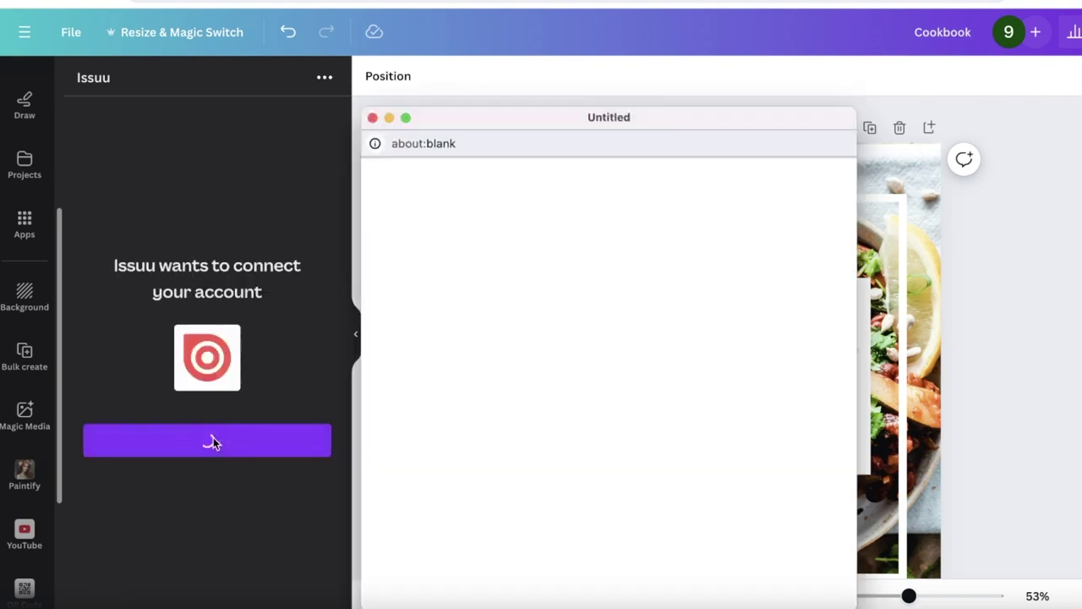
pyautogui.moveTo(857, 189); pyautogui.dragTo(1051, 190)
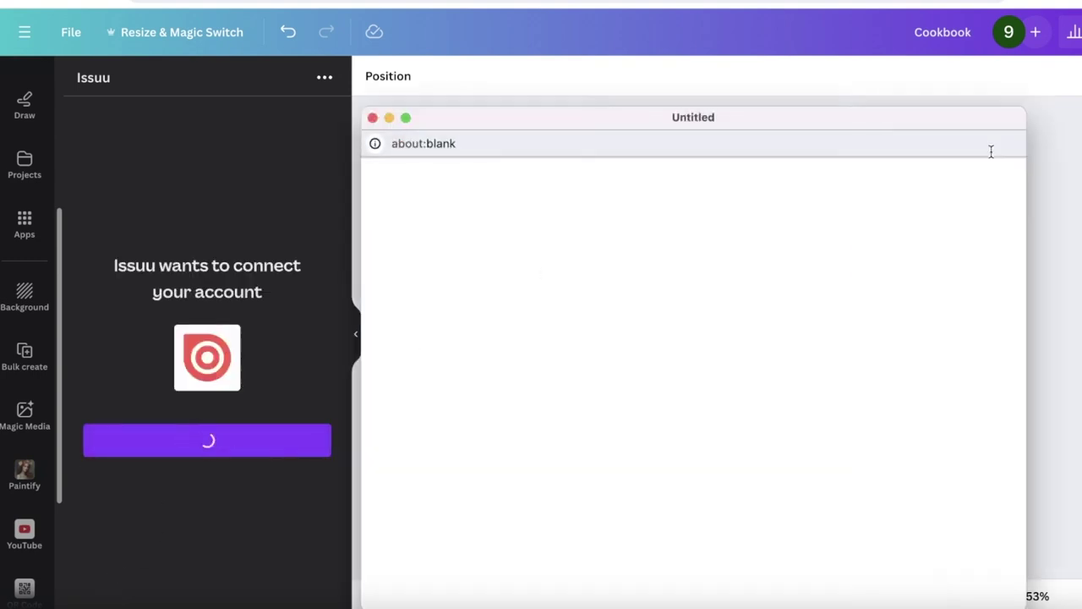
pyautogui.moveTo(770, 116); pyautogui.dragTo(756, 39)
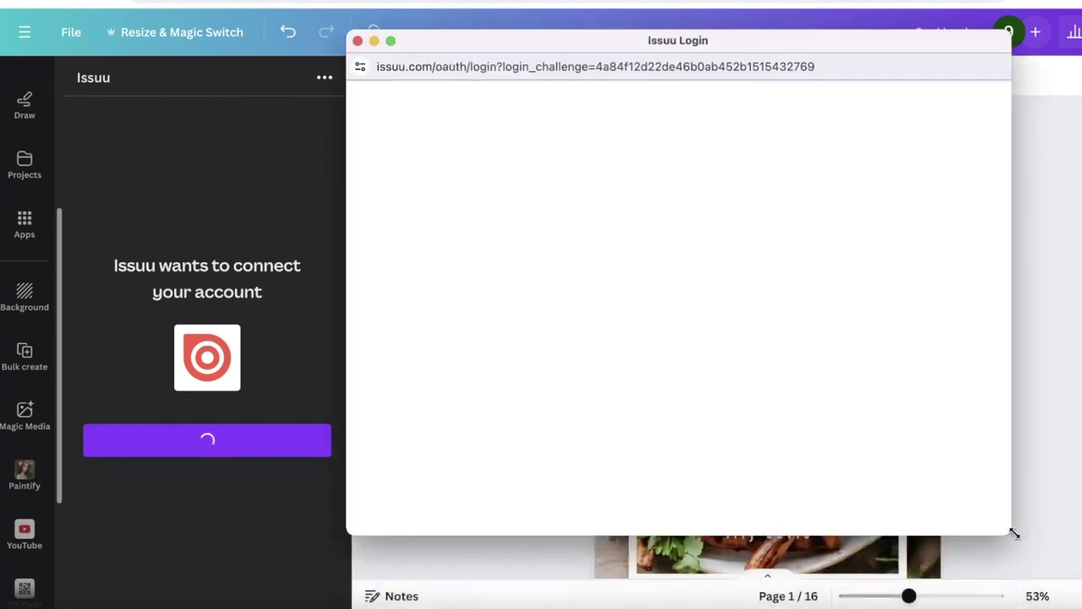
pyautogui.moveTo(1010, 526); pyautogui.dragTo(1081, 557)
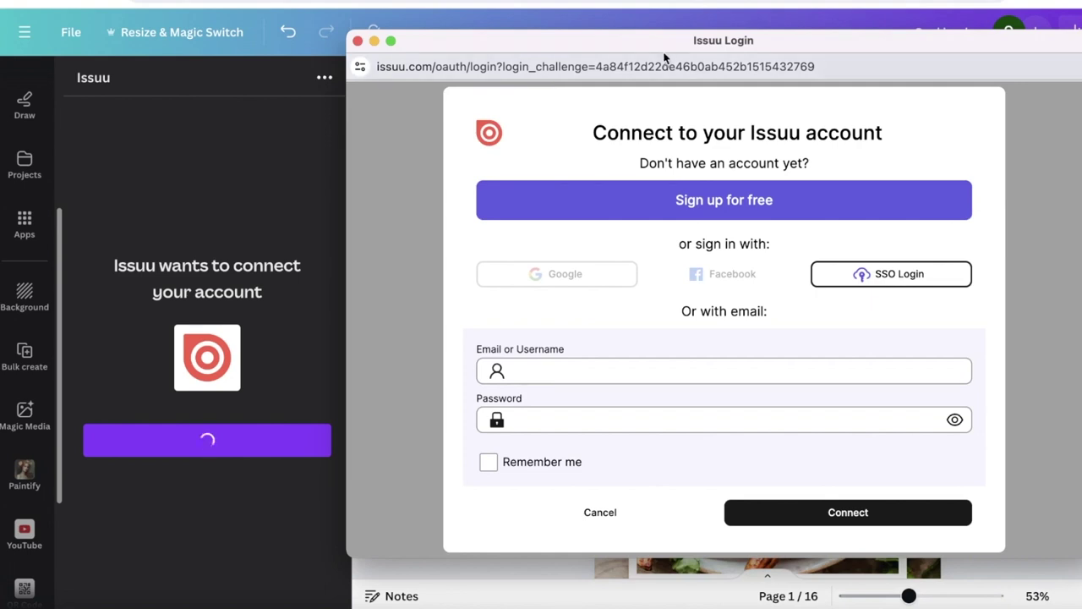
pyautogui.moveTo(659, 44); pyautogui.dragTo(562, 40)
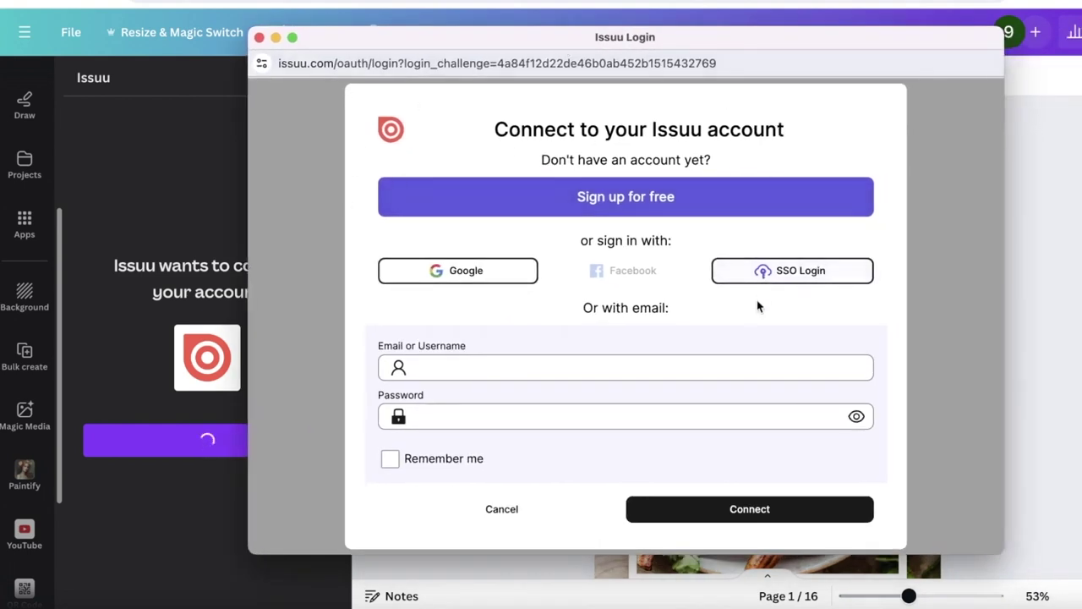
# Step: Sign in to Issuu with Google using the first listed account and allow sharing details
pyautogui.click(436, 274)
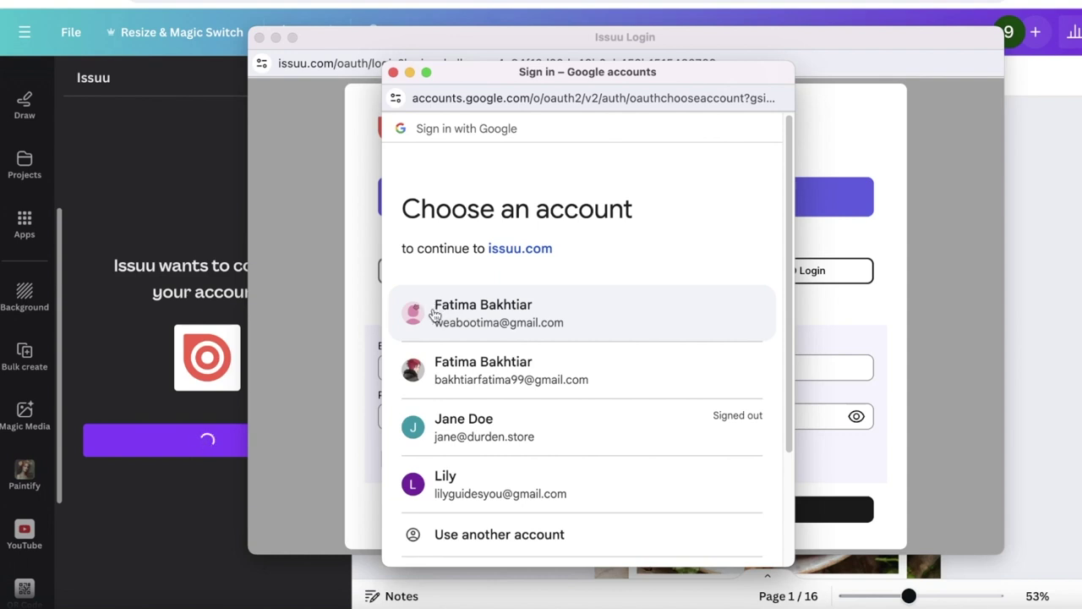
pyautogui.click(433, 314)
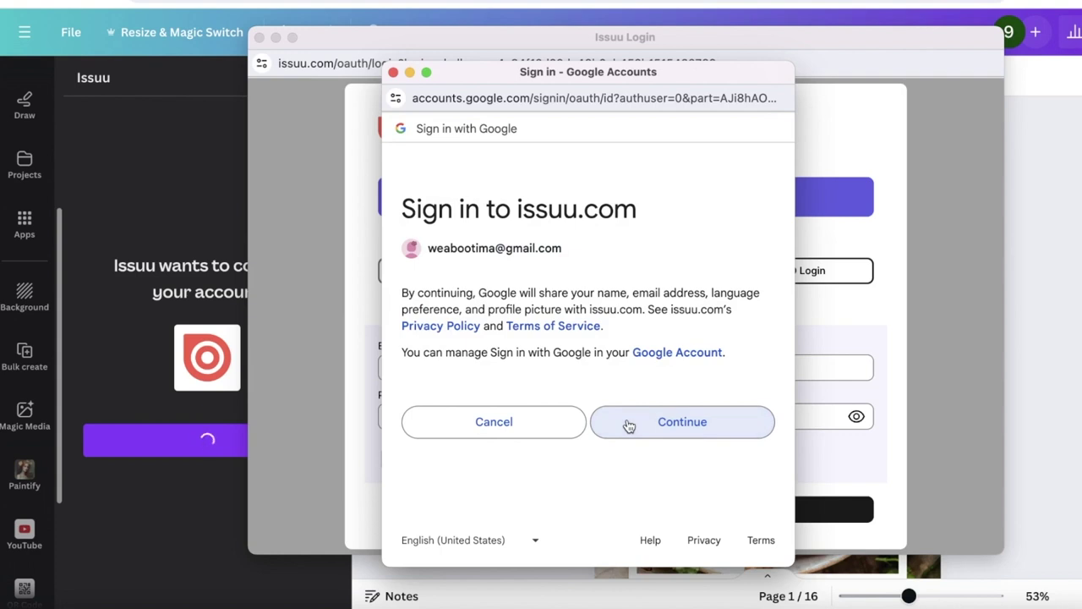
pyautogui.click(708, 422)
pyautogui.click(708, 422)
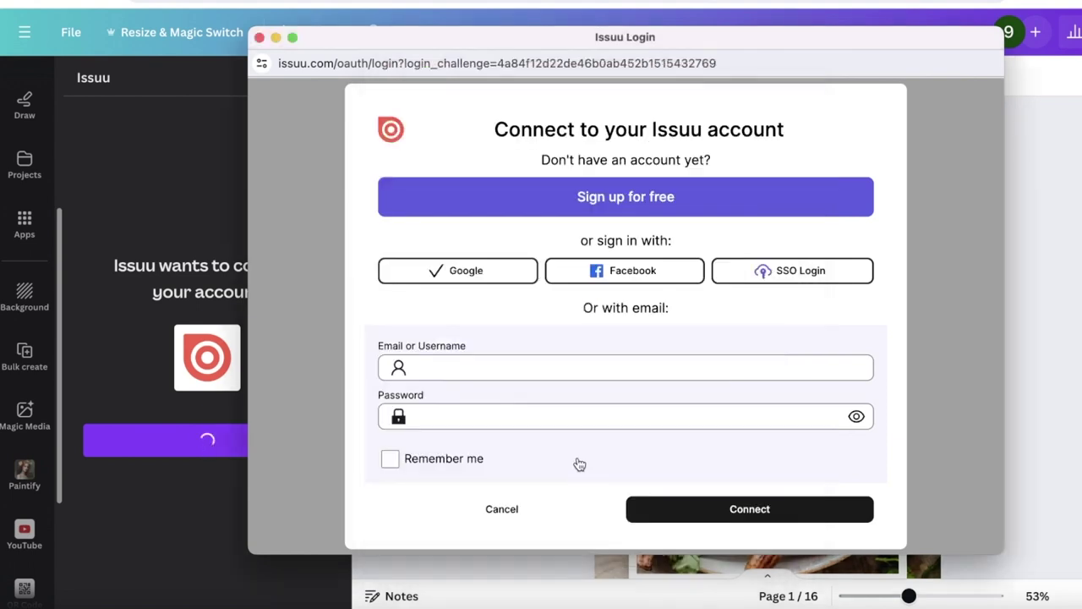
# Step: Dismiss the non-existing user alert and scroll the Issuu site to the PDF-to-flipbook converter
pyautogui.click(765, 160)
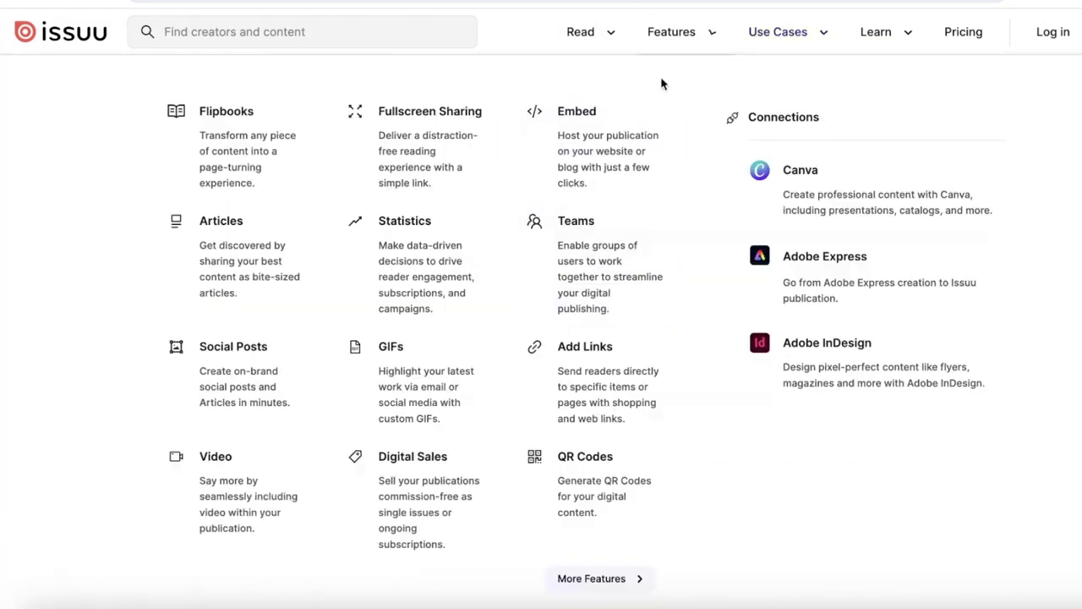
pyautogui.scroll(-1, 515, 306)
pyautogui.scroll(-2, 515, 306)
pyautogui.scroll(2, 527, 235)
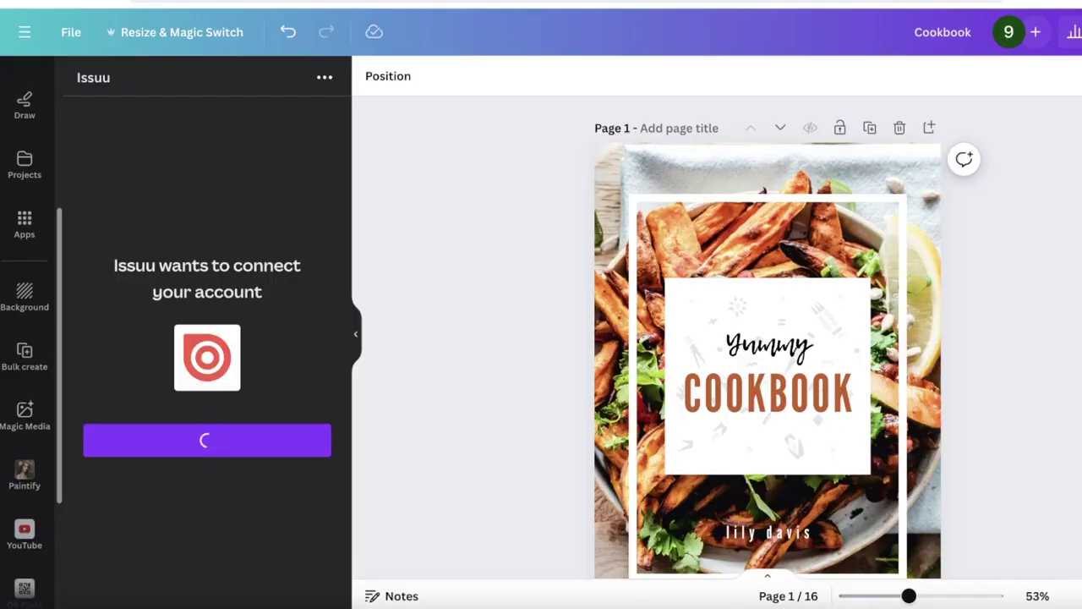
# Step: Bring up the Download settings from the cookbook's Share menu
pyautogui.click(1081, 32)
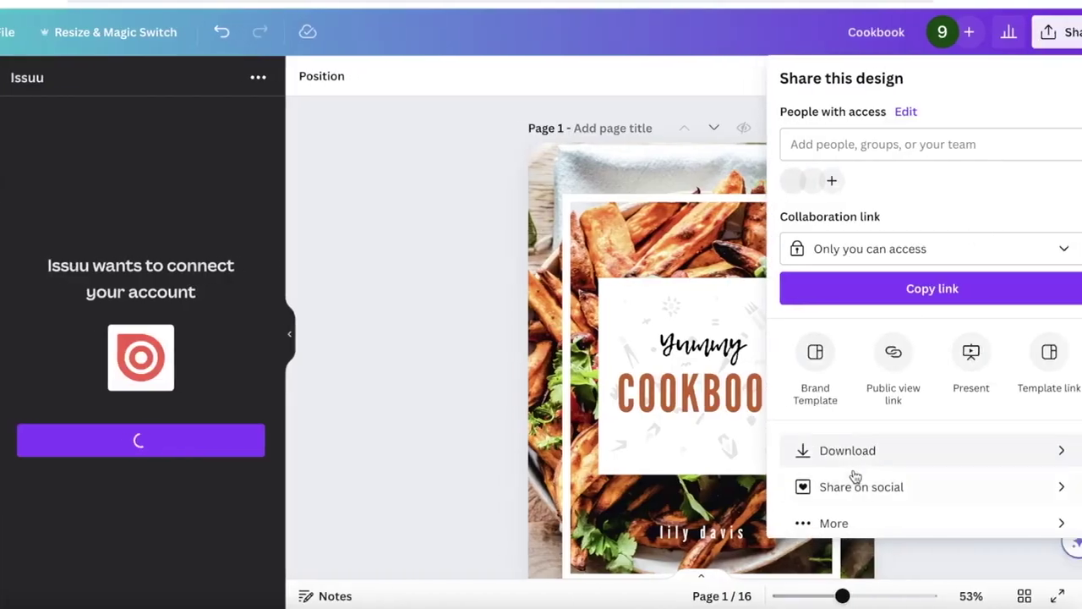
pyautogui.click(905, 490)
pyautogui.click(1081, 34)
pyautogui.click(1058, 32)
pyautogui.click(925, 449)
# Step: Limit the download to pages 1–10 by unchecking pages 11 through 16
pyautogui.click(831, 343)
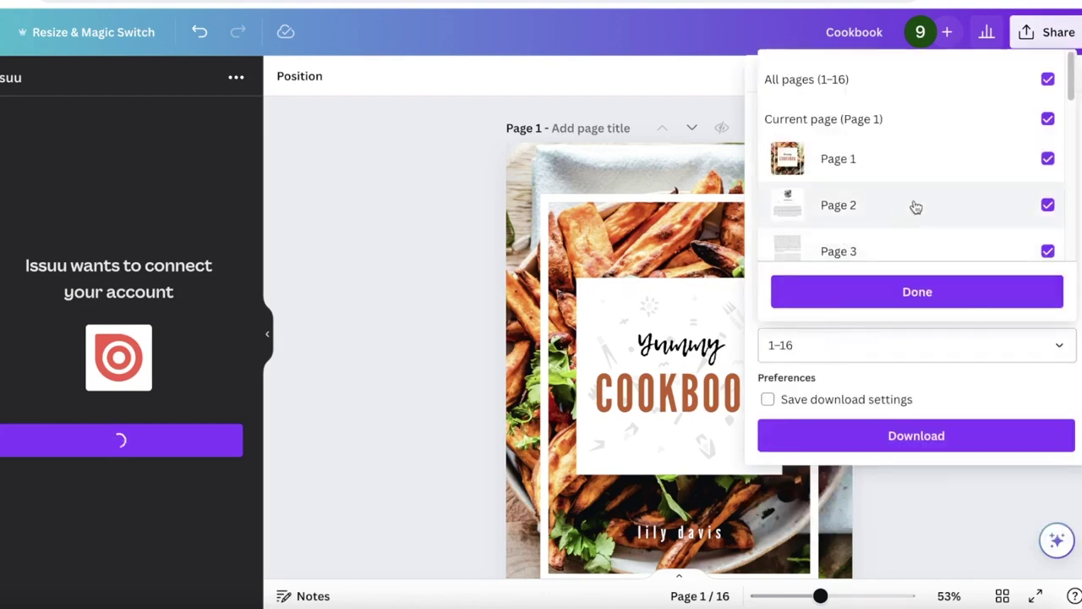
pyautogui.scroll(-6, 947, 213)
pyautogui.click(1050, 230)
pyautogui.click(1050, 185)
pyautogui.click(1050, 141)
pyautogui.click(1049, 94)
pyautogui.scroll(2, 1051, 150)
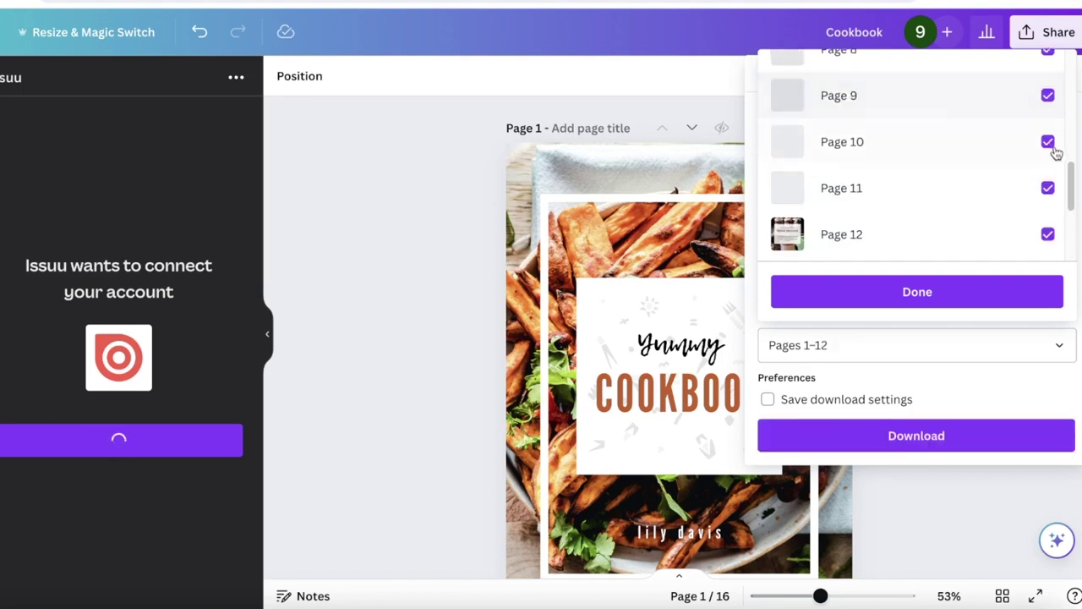
pyautogui.click(1048, 187)
pyautogui.click(922, 290)
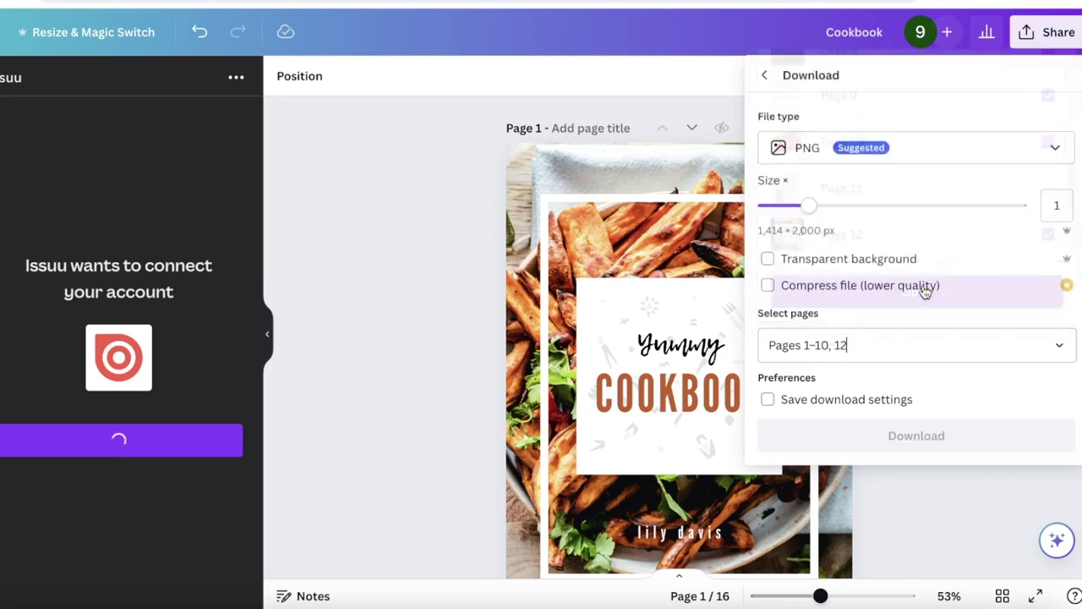
pyautogui.click(884, 348)
pyautogui.scroll(-10, 1070, 229)
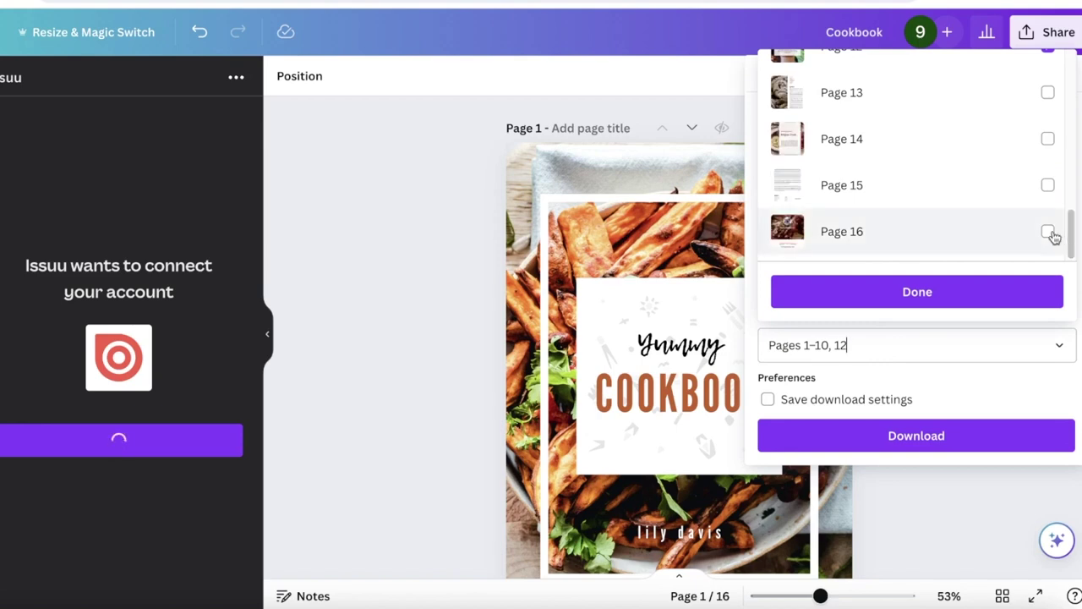
pyautogui.scroll(3, 1052, 212)
pyautogui.click(1049, 247)
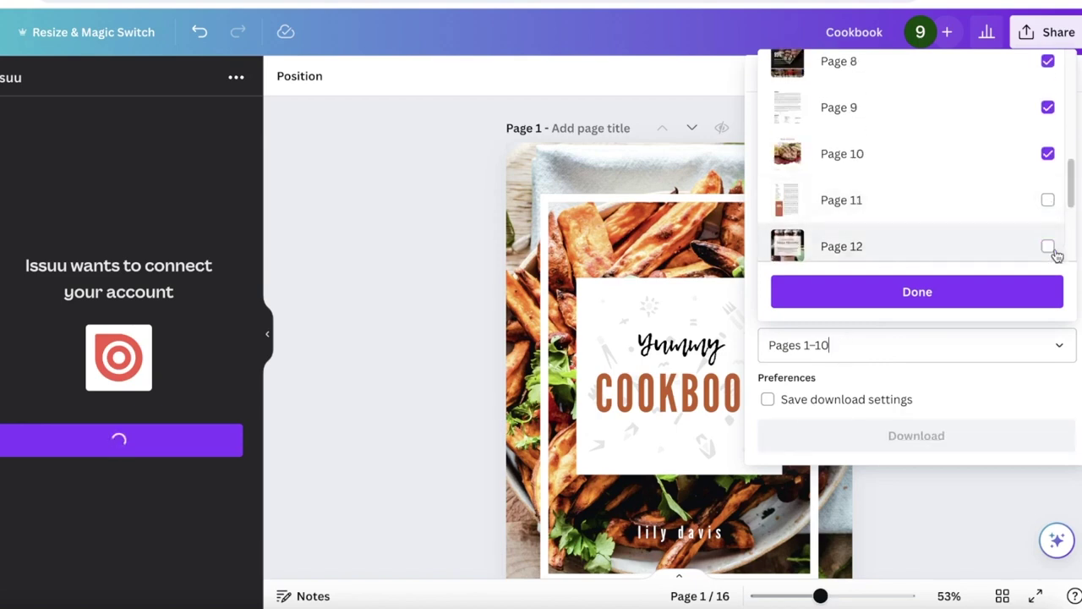
pyautogui.click(954, 295)
# Step: Set the file type to PDF Print and download the cookbook
pyautogui.click(879, 147)
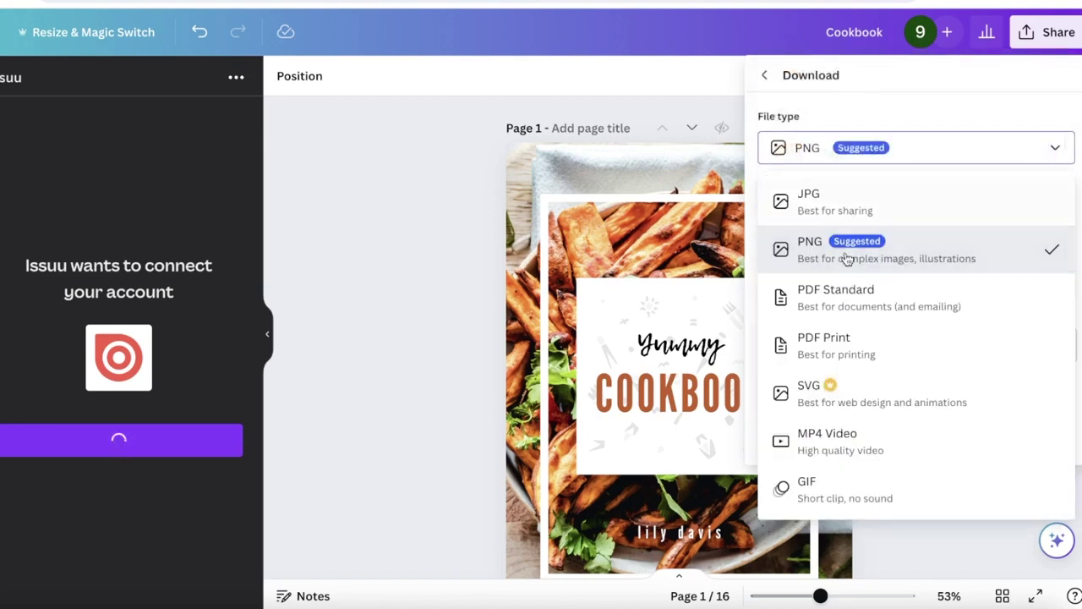
pyautogui.click(812, 349)
pyautogui.click(884, 436)
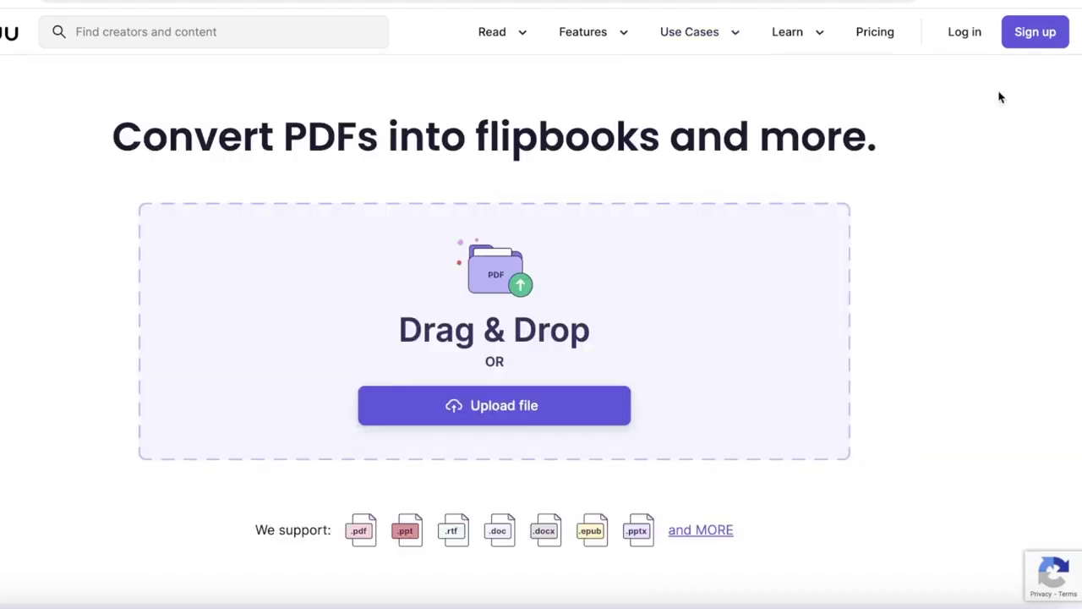
# Step: Drag the downloaded Cookbook.pdf from the downloads list onto Issuu's Drag & Drop zone, twice
pyautogui.moveTo(820, 36)
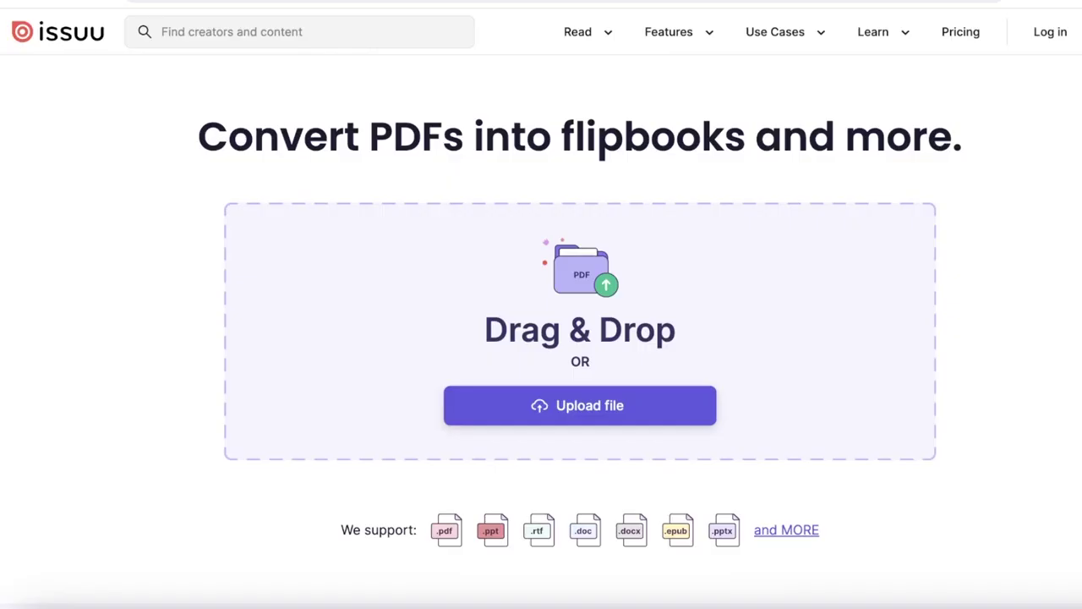
pyautogui.moveTo(776, 31)
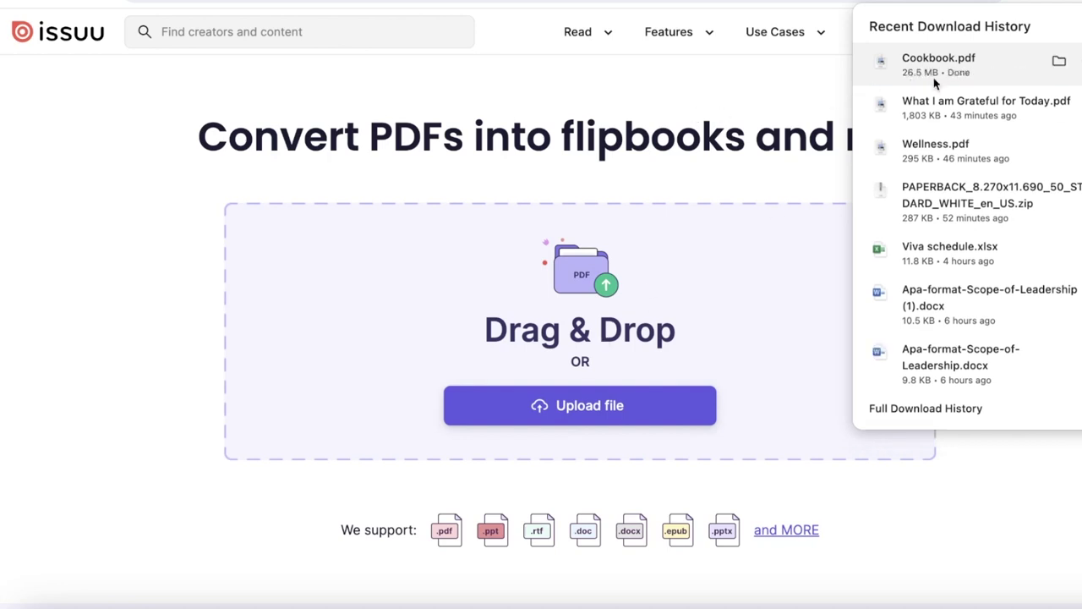
pyautogui.moveTo(942, 46); pyautogui.dragTo(568, 325)
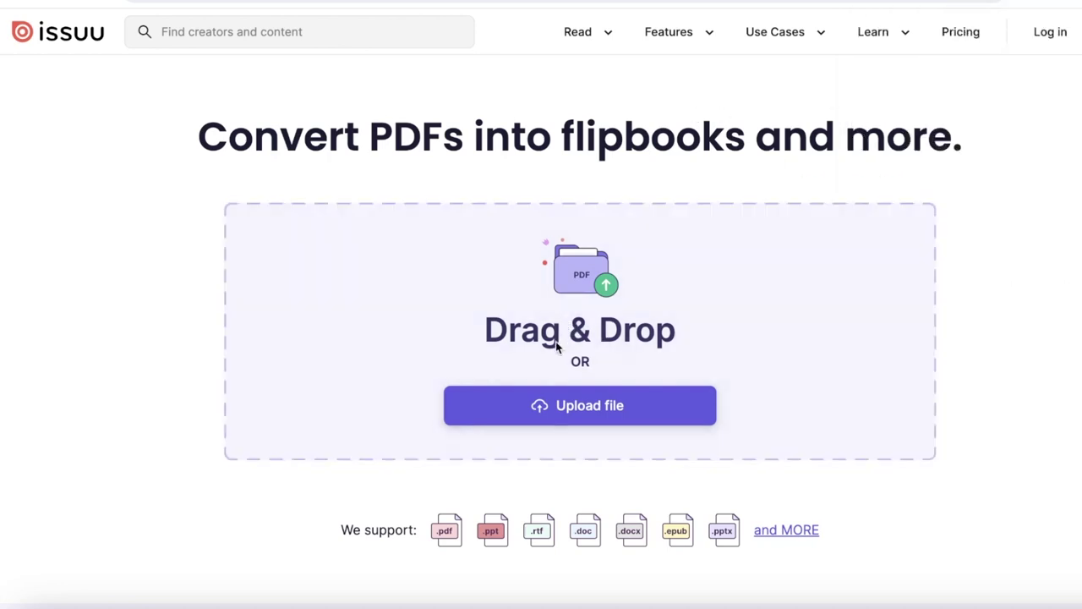
pyautogui.hotkey('ctrl', 'j')
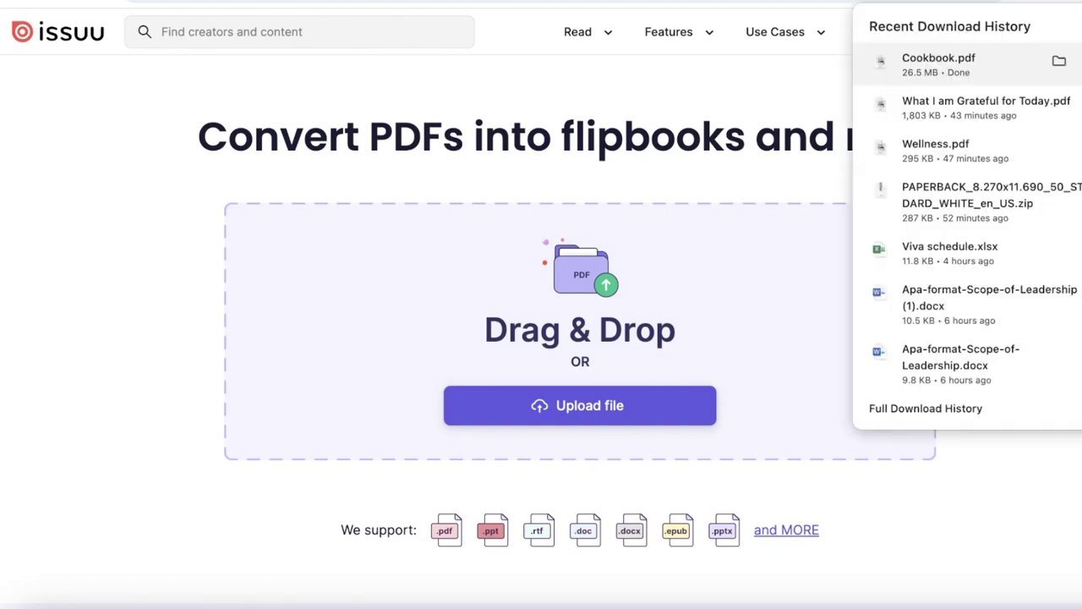
pyautogui.moveTo(945, 63); pyautogui.dragTo(622, 330)
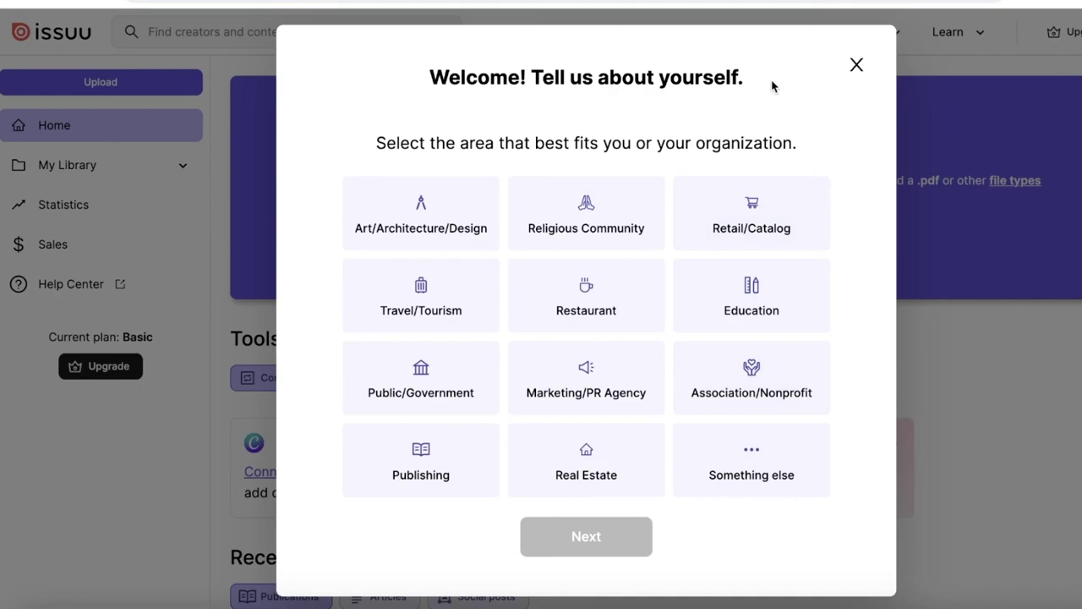
# Step: Close the Welcome questionnaire and drop Cookbook.pdf onto the dashboard's Drag & Drop area
pyautogui.click(856, 65)
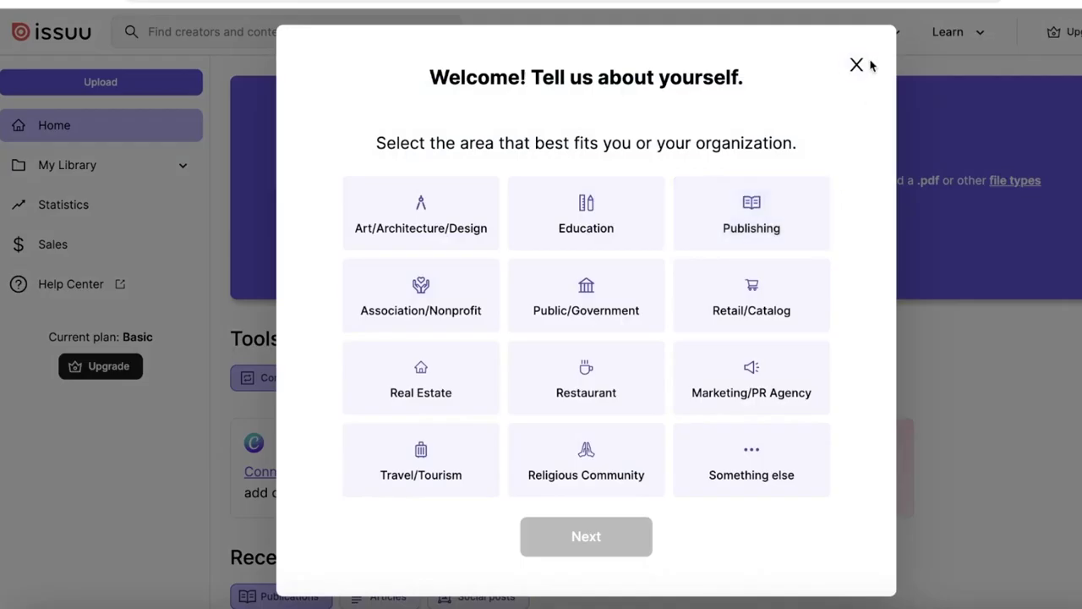
pyautogui.click(863, 65)
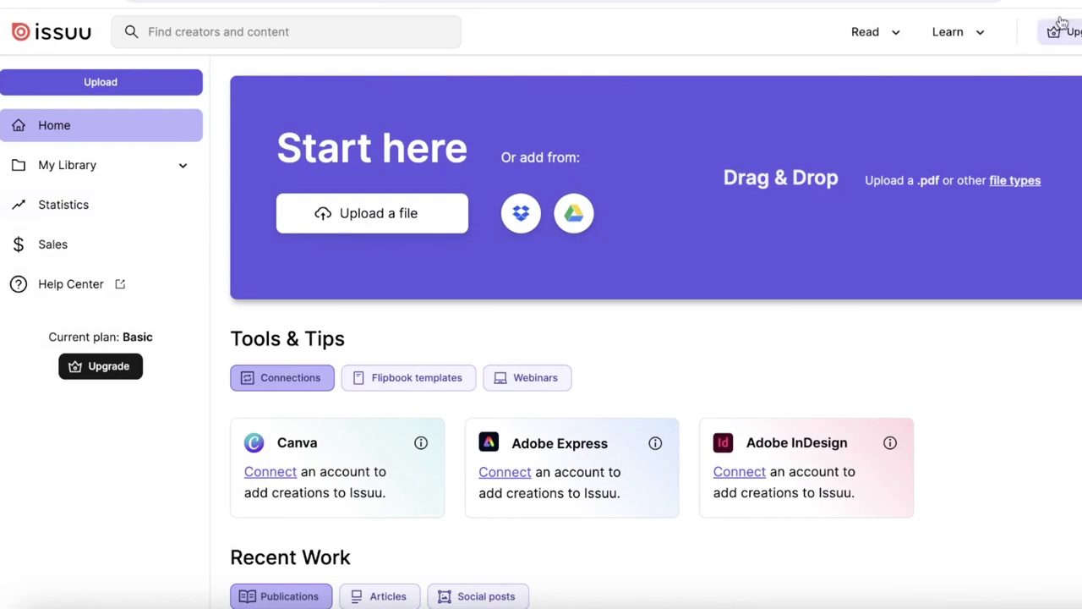
pyautogui.click(1057, 7)
pyautogui.moveTo(976, 59); pyautogui.dragTo(732, 208)
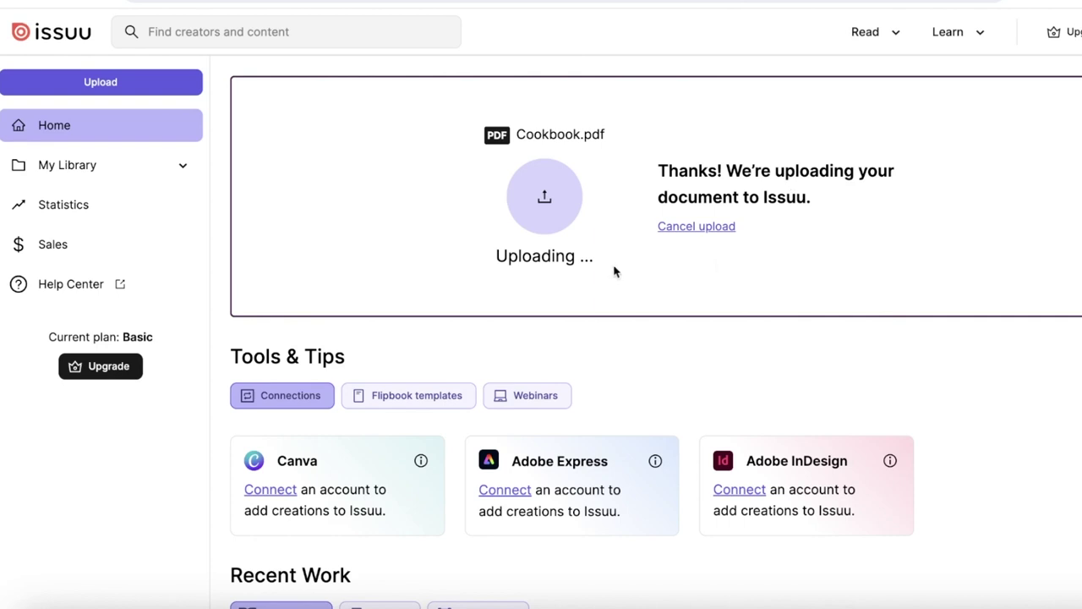
pyautogui.scroll(-2, 462, 255)
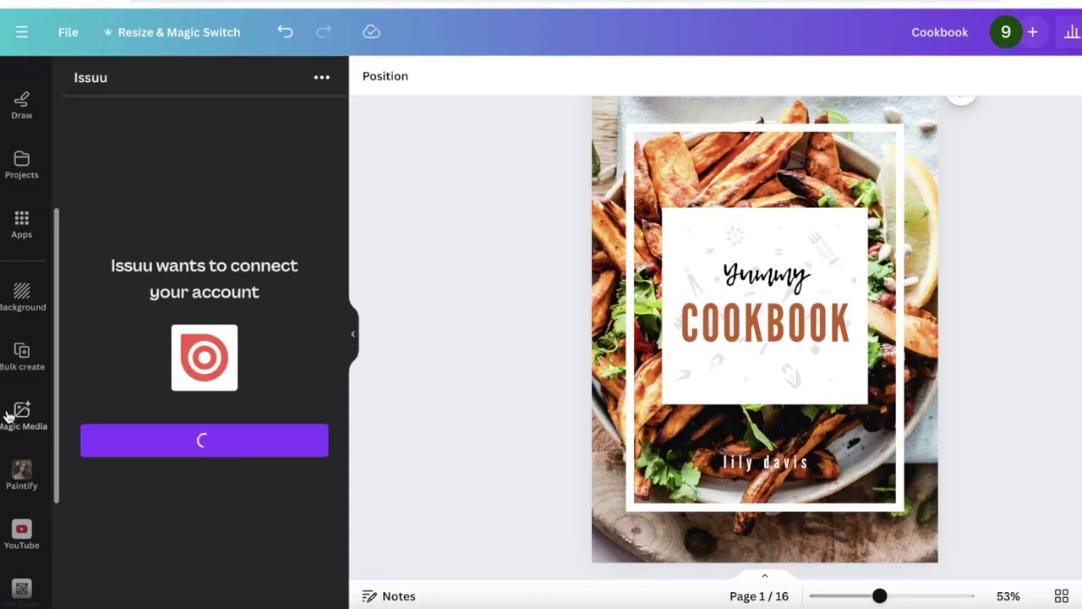
# Step: Reload the Issuu panel by visiting the Sketchify app and returning to Issuu
pyautogui.scroll(-3, 21, 431)
pyautogui.click(21, 512)
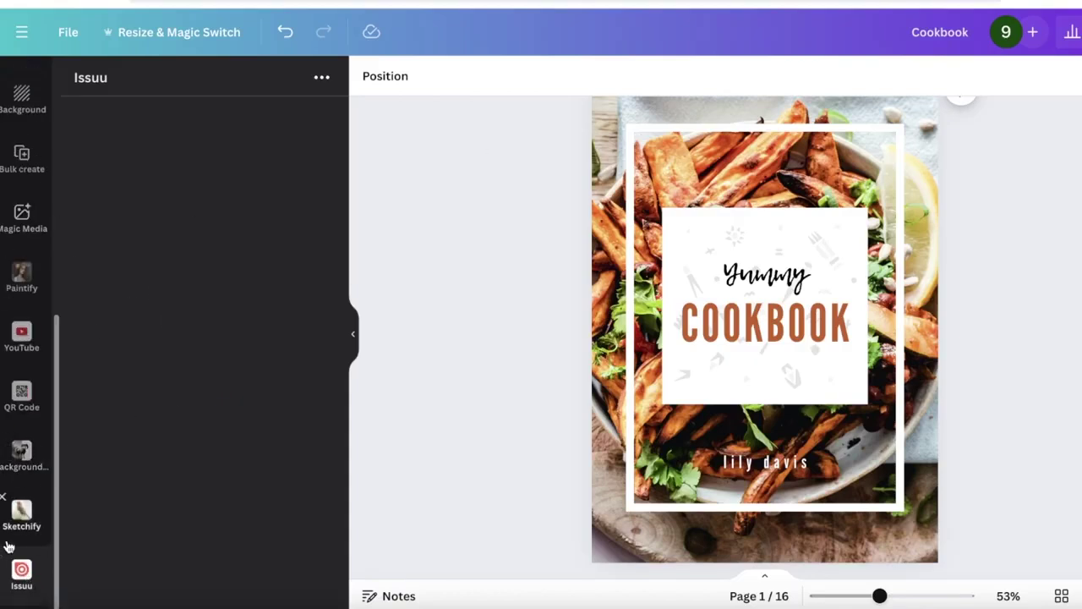
pyautogui.click(21, 571)
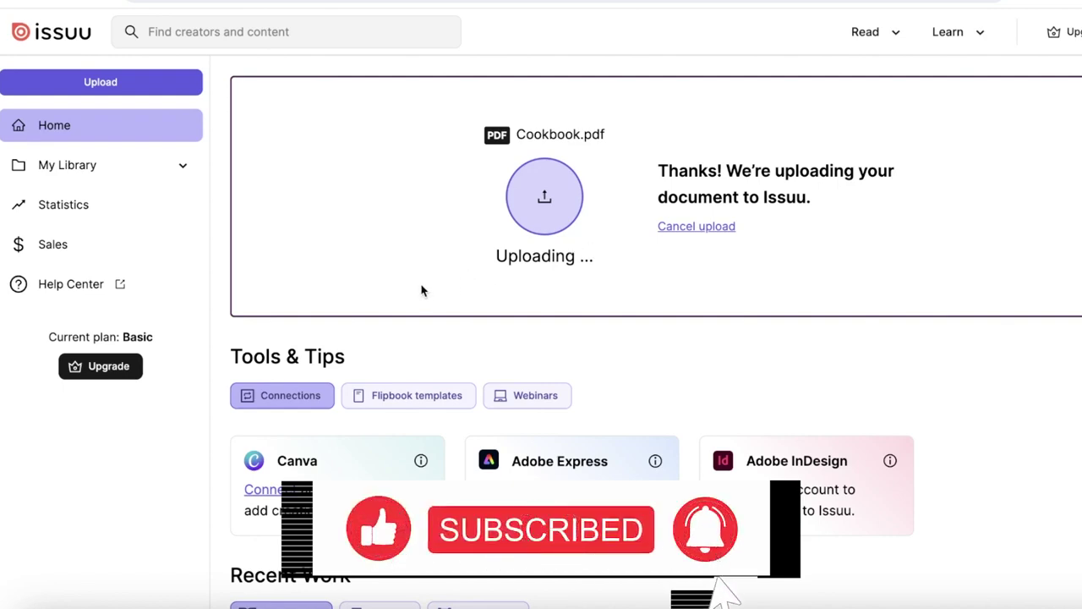
# Step: Wait for Cookbook.pdf to finish uploading, then return to the top of its draft flipbook page
pyautogui.scroll(-2, 427, 294)
pyautogui.scroll(2, 427, 294)
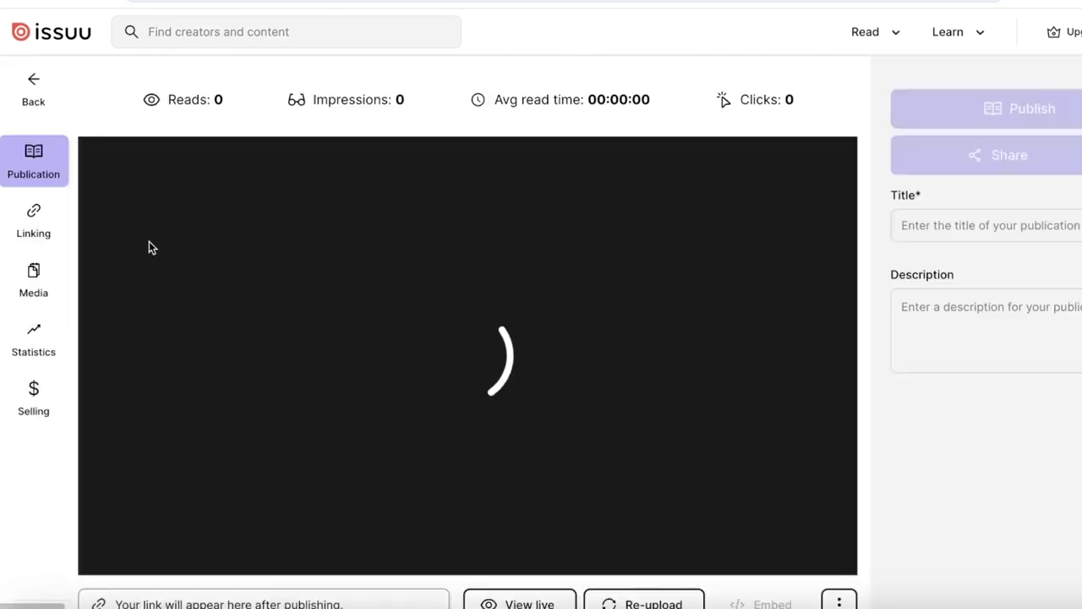
pyautogui.scroll(-3, 148, 246)
pyautogui.scroll(-1, 155, 283)
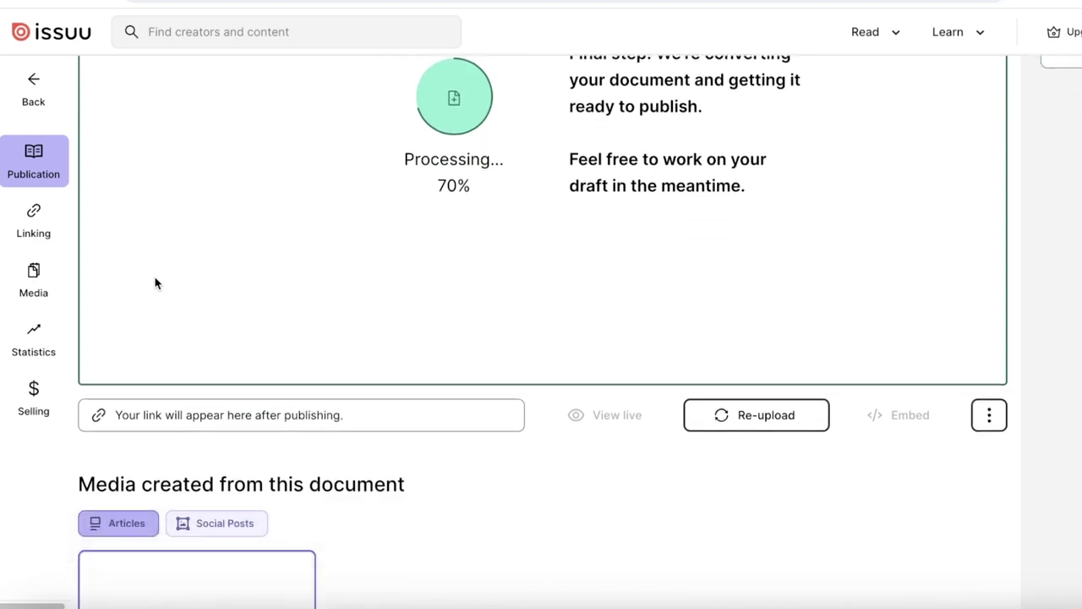
pyautogui.scroll(3, 154, 285)
pyautogui.scroll(-5, 358, 298)
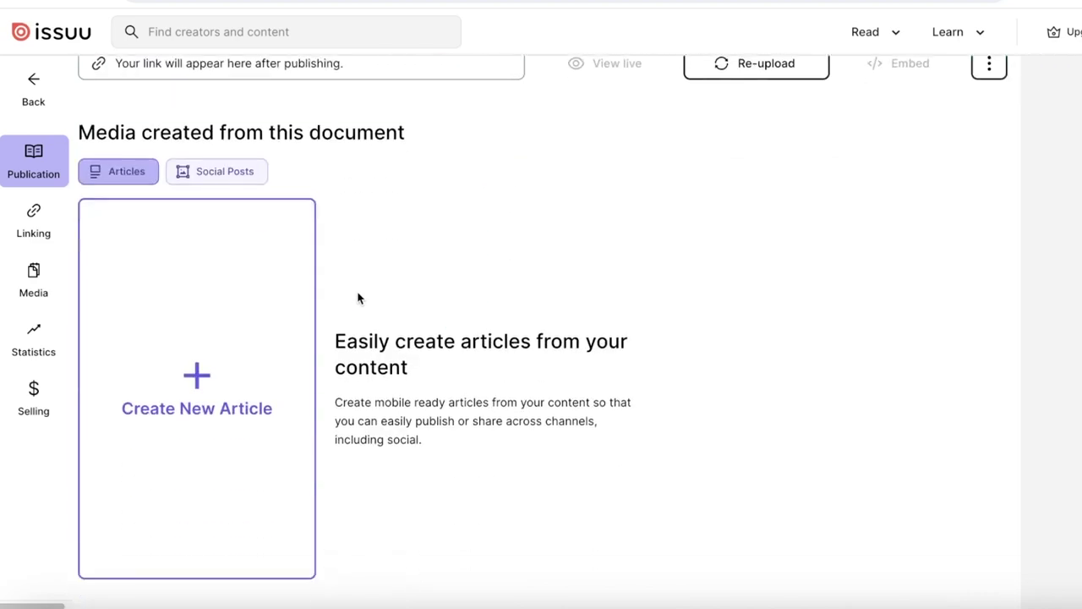
pyautogui.scroll(-5, 356, 298)
pyautogui.scroll(3, 357, 299)
pyautogui.scroll(2, 357, 296)
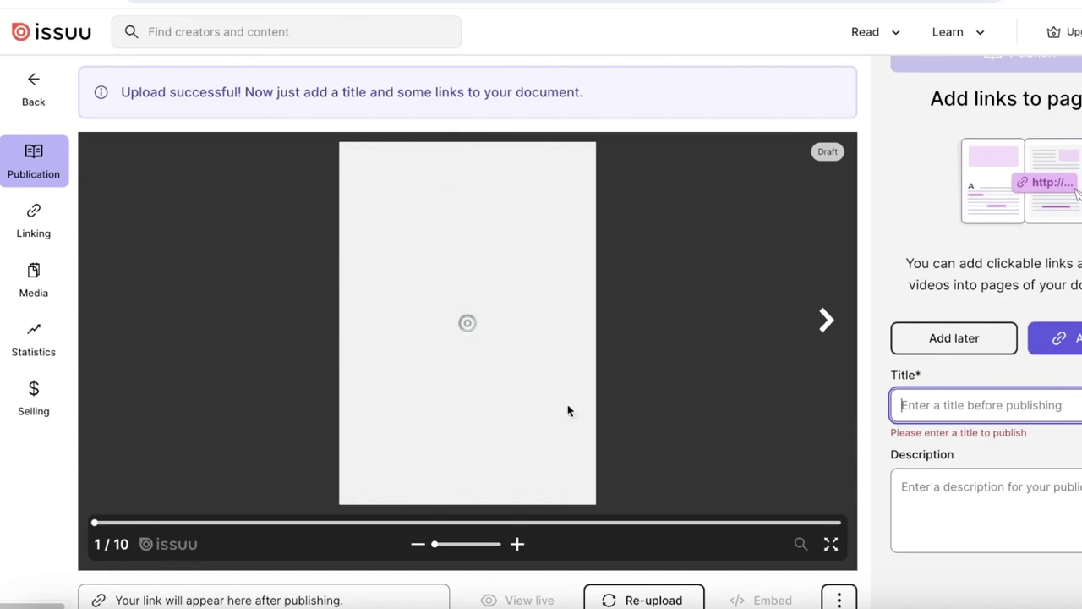
# Step: Flip forward to pages 6-7 of the flipbook, then back to the cover
pyautogui.scroll(-1, 496, 416)
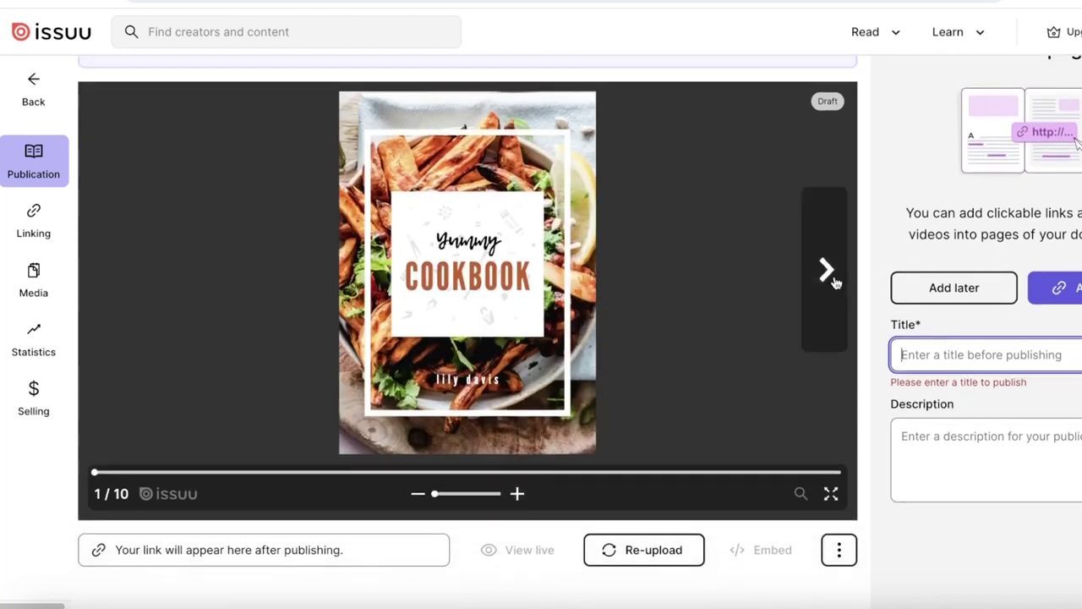
pyautogui.click(836, 274)
pyautogui.click(835, 275)
pyautogui.click(836, 275)
pyautogui.click(109, 271)
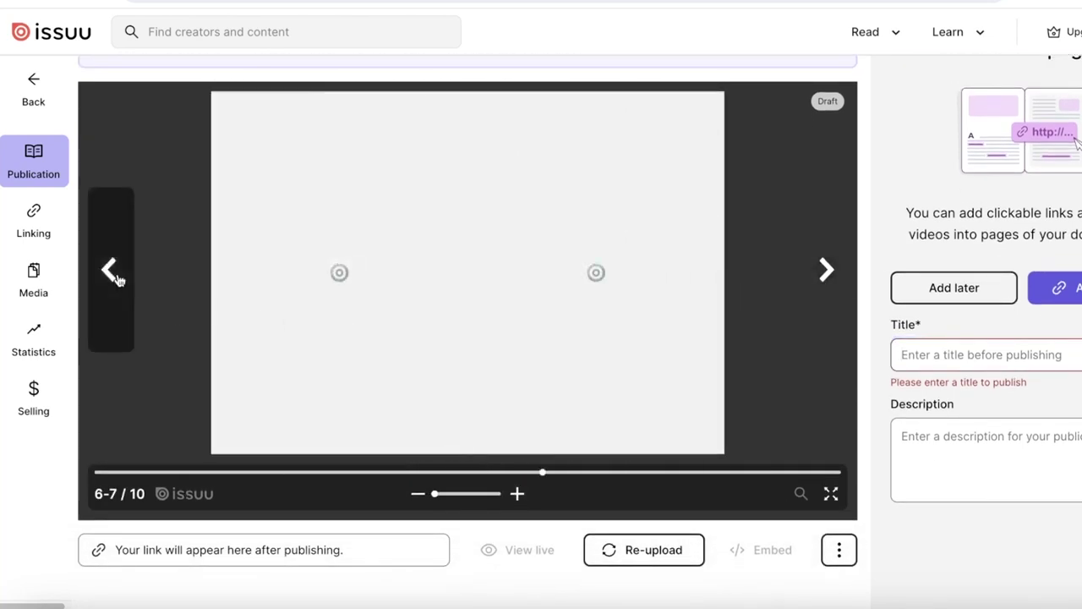
pyautogui.click(109, 271)
pyautogui.click(109, 271)
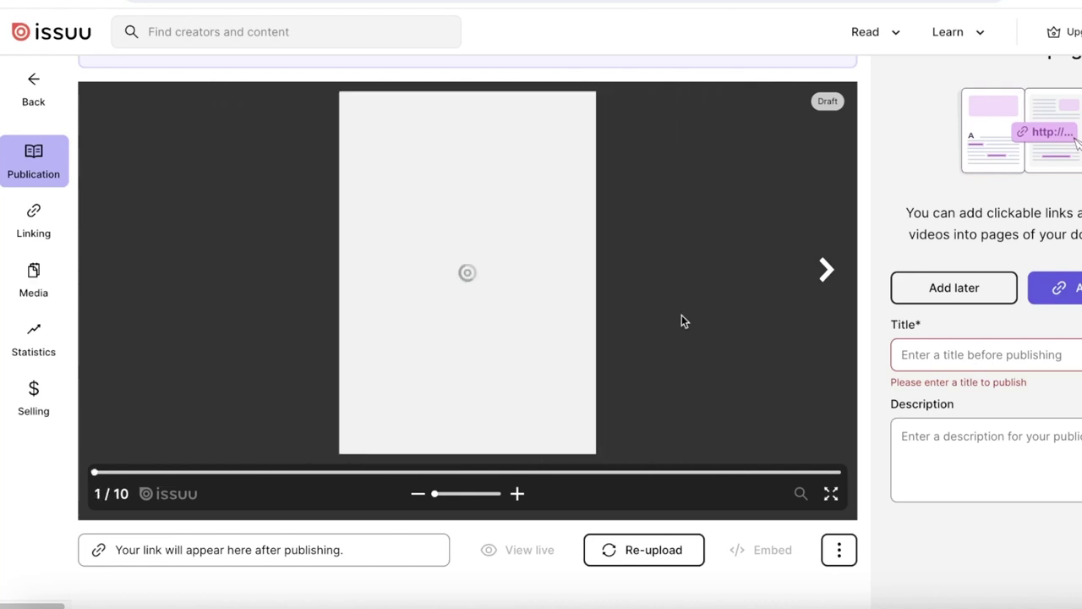
# Step: Page through the Table of Content and recipe spreads to the last page, 10/10
pyautogui.click(835, 258)
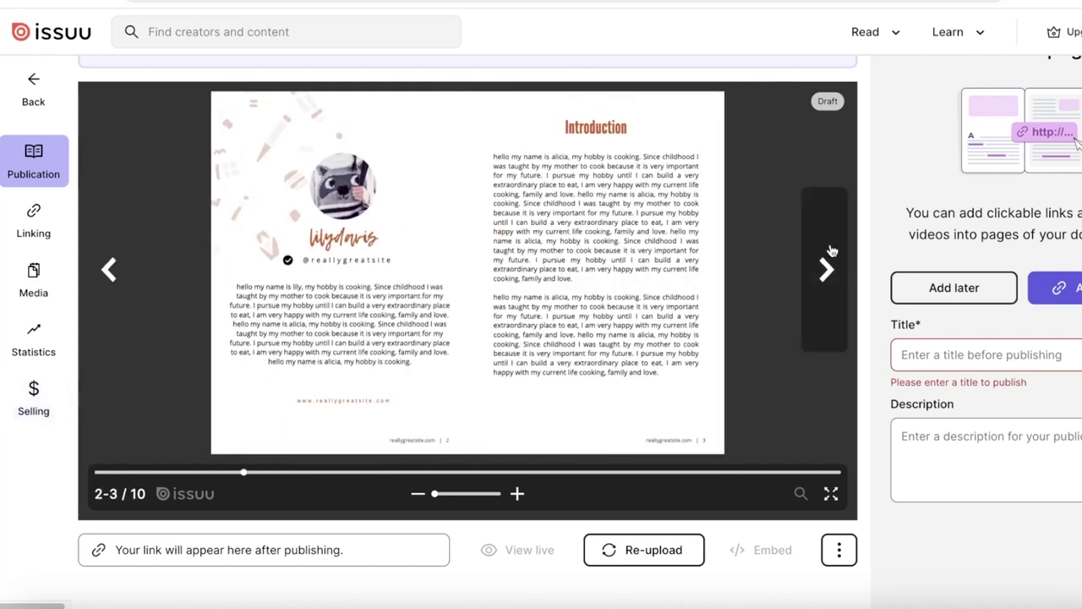
pyautogui.click(831, 251)
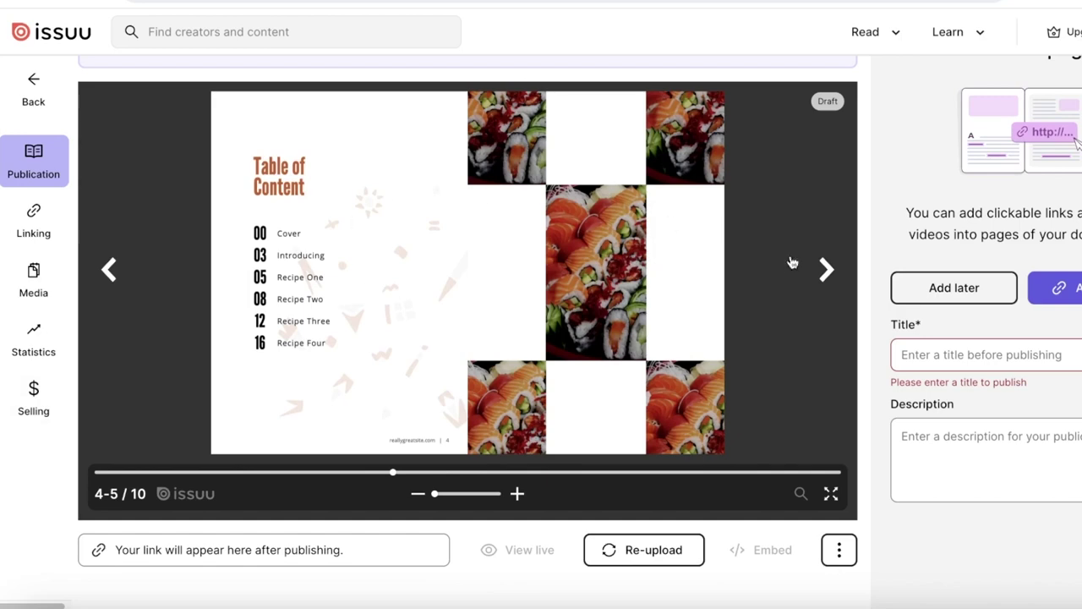
pyautogui.click(816, 279)
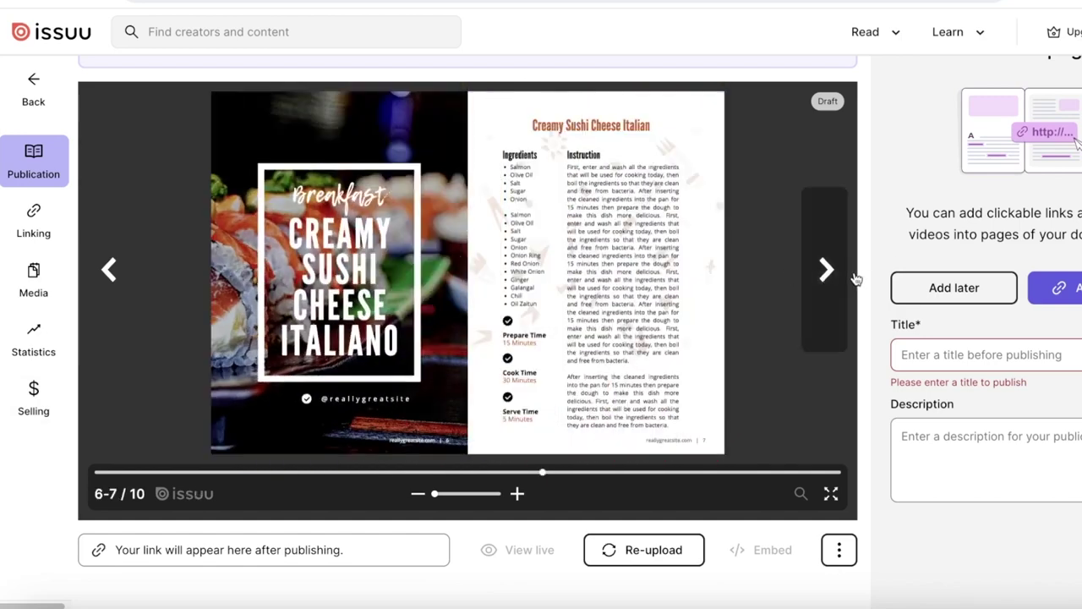
pyautogui.click(831, 256)
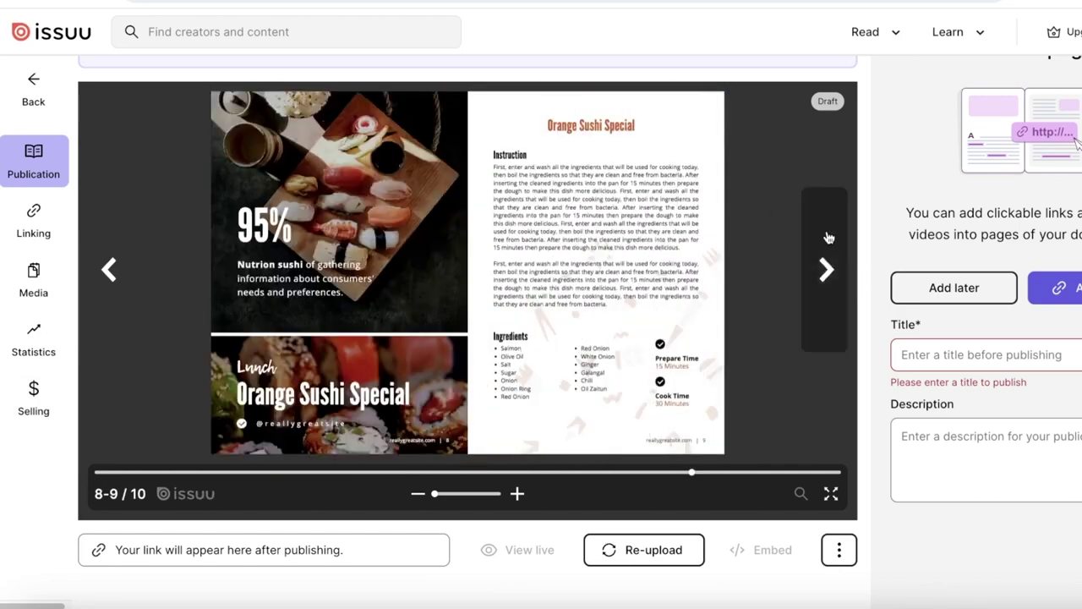
pyautogui.click(828, 269)
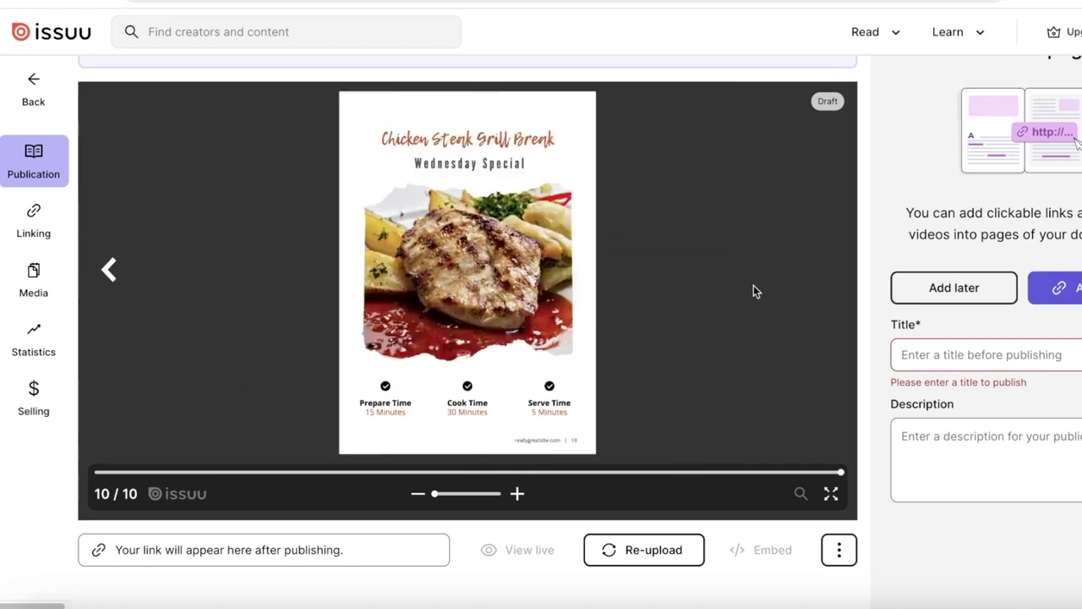
# Step: Flip back through the recipes to the cover page, 1/10
pyautogui.click(120, 273)
pyautogui.click(121, 273)
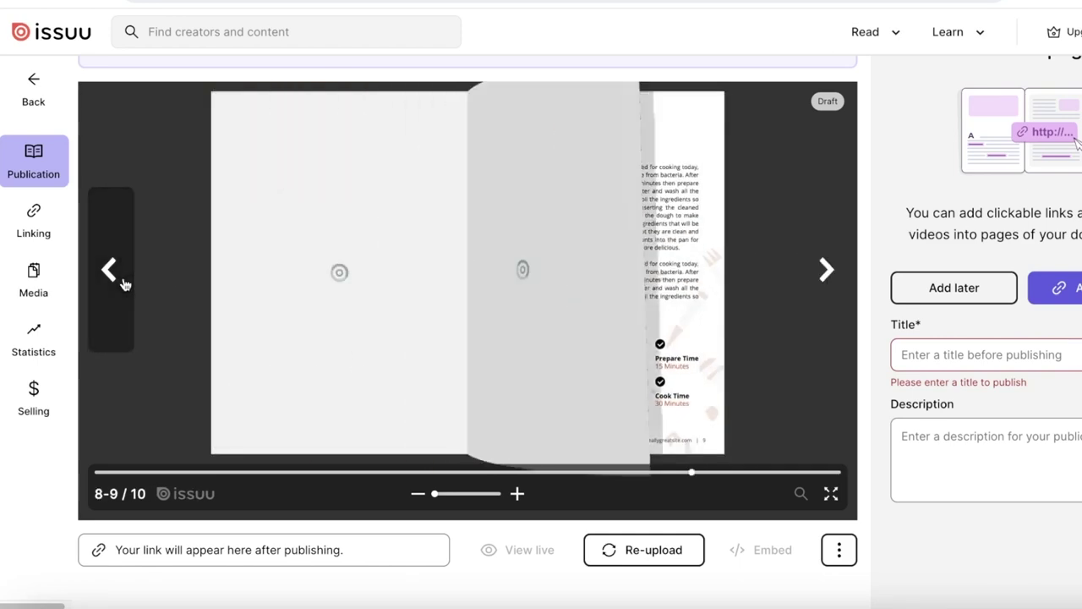
pyautogui.click(121, 273)
pyautogui.click(121, 274)
pyautogui.click(122, 279)
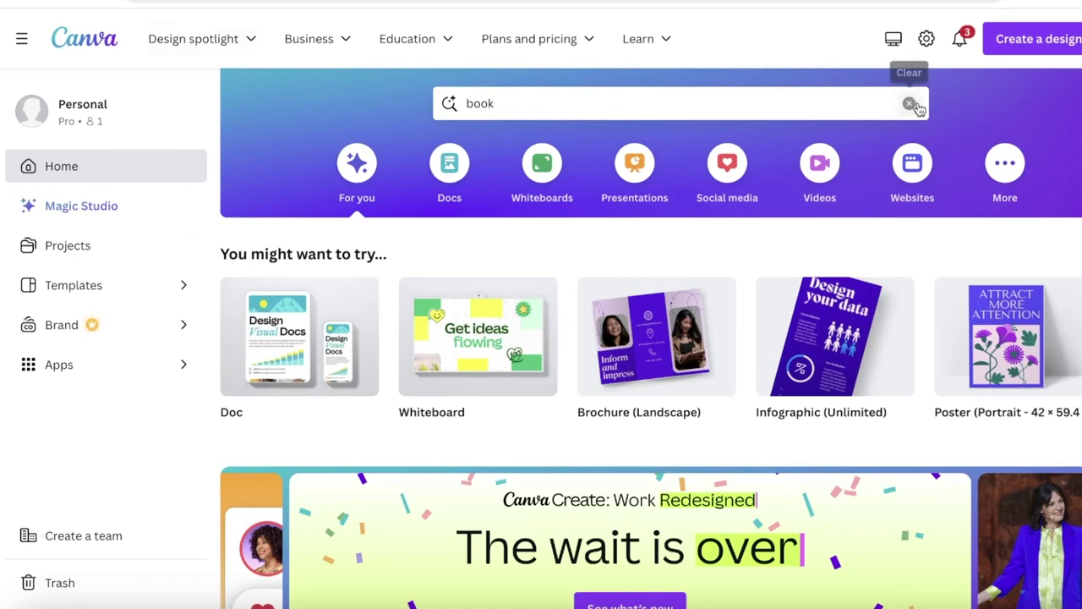
# Step: Clear the book search and create a new custom-size 6 × 9 in design
pyautogui.click(909, 103)
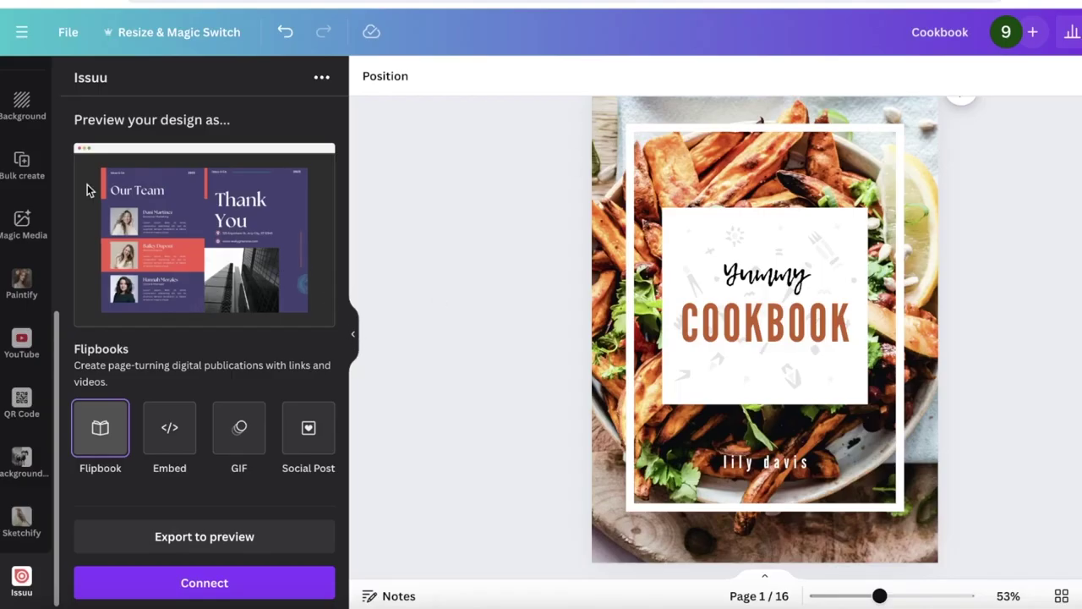
pyautogui.scroll(5, 17, 195)
pyautogui.click(21, 138)
pyautogui.click(21, 84)
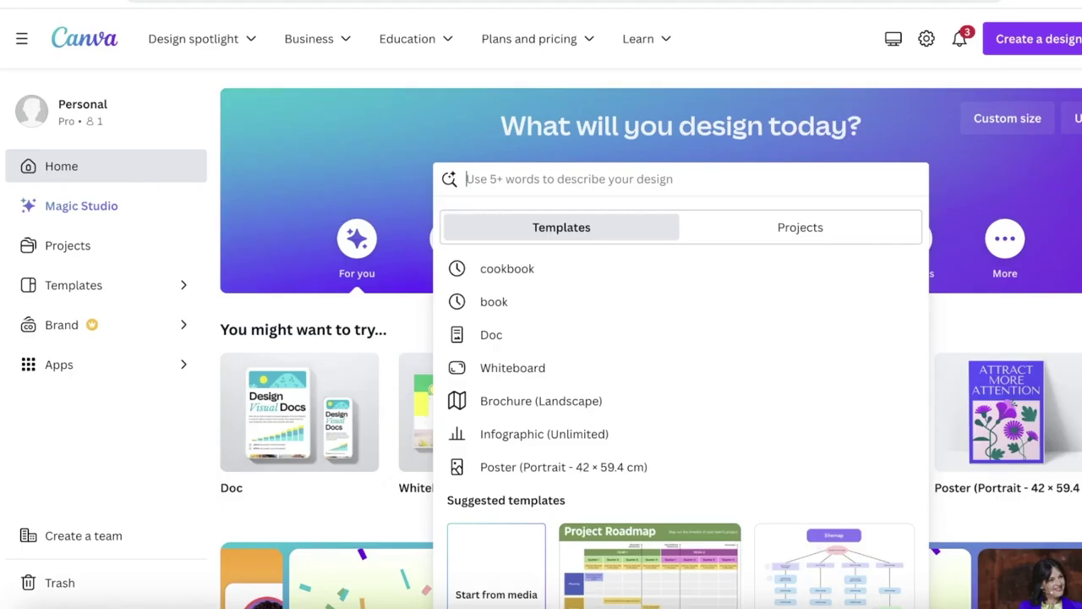
pyautogui.click(742, 236)
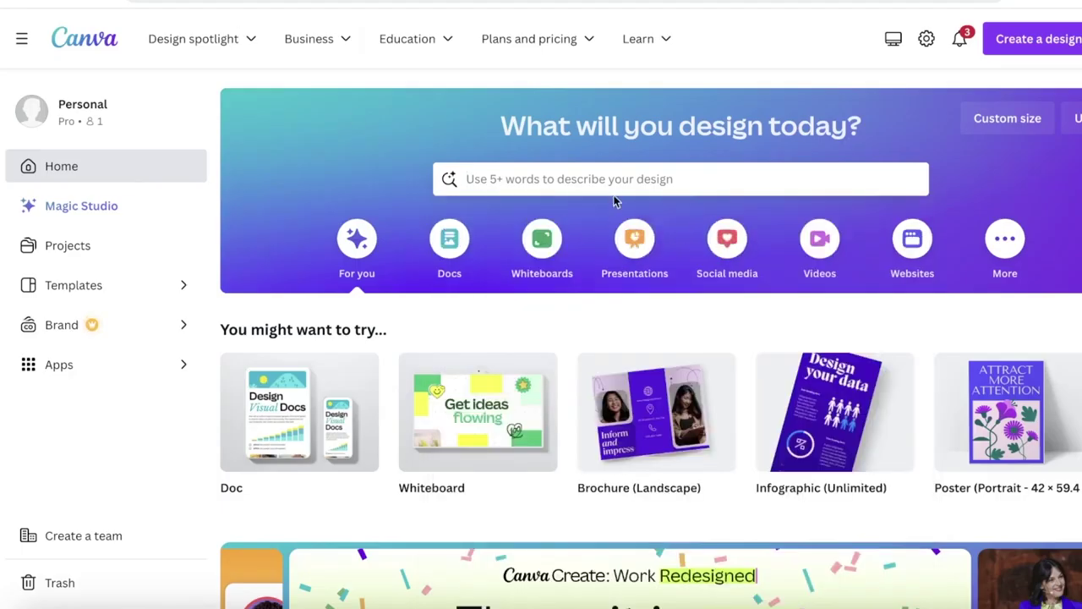
pyautogui.click(993, 119)
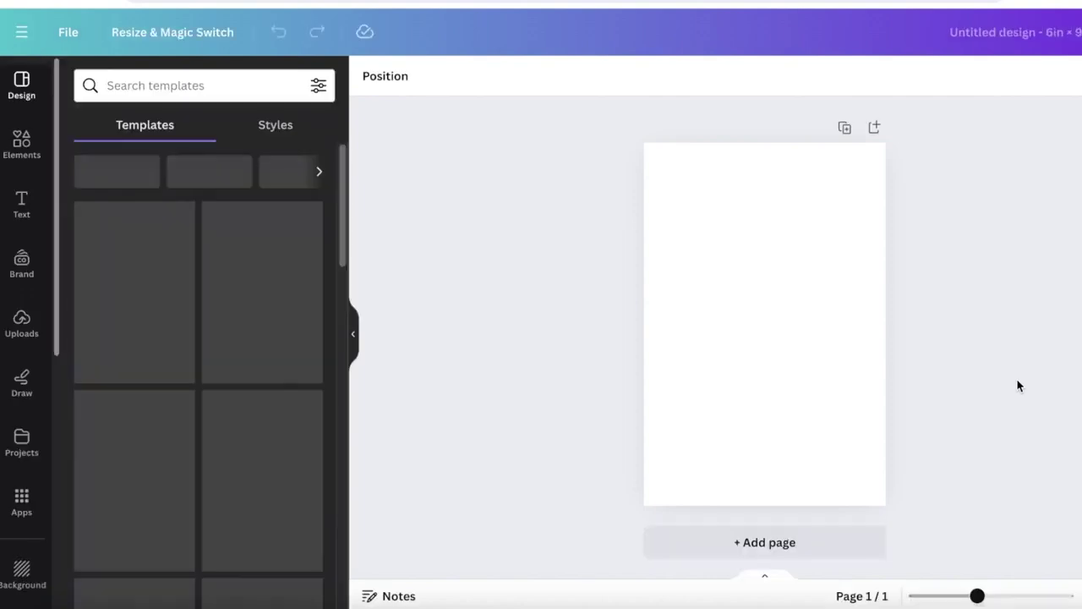
# Step: Search the Elements library for 'food' and filter to photos
pyautogui.click(22, 145)
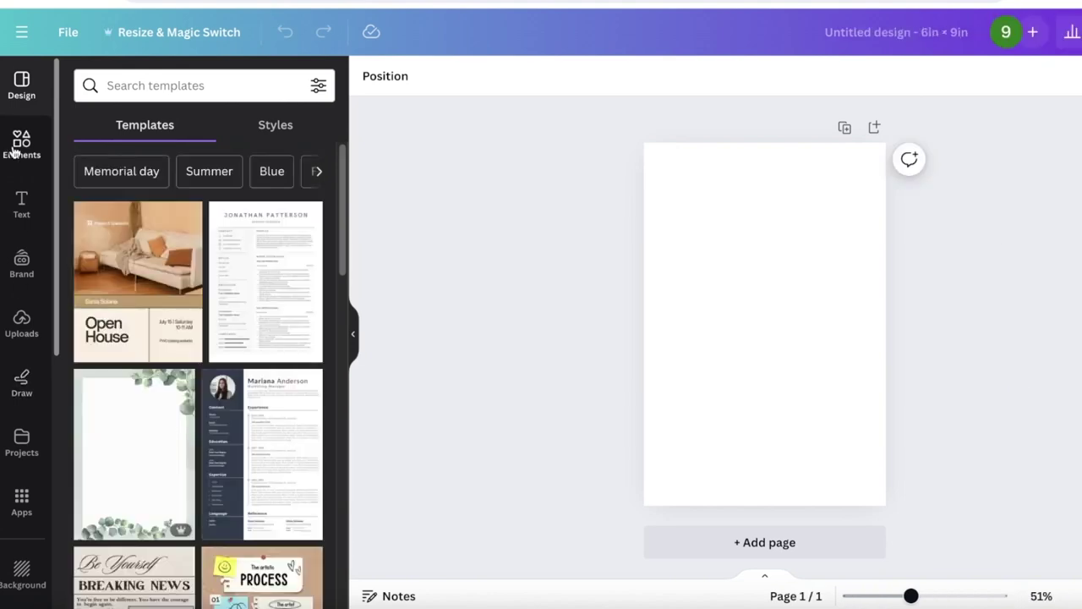
pyautogui.click(109, 85)
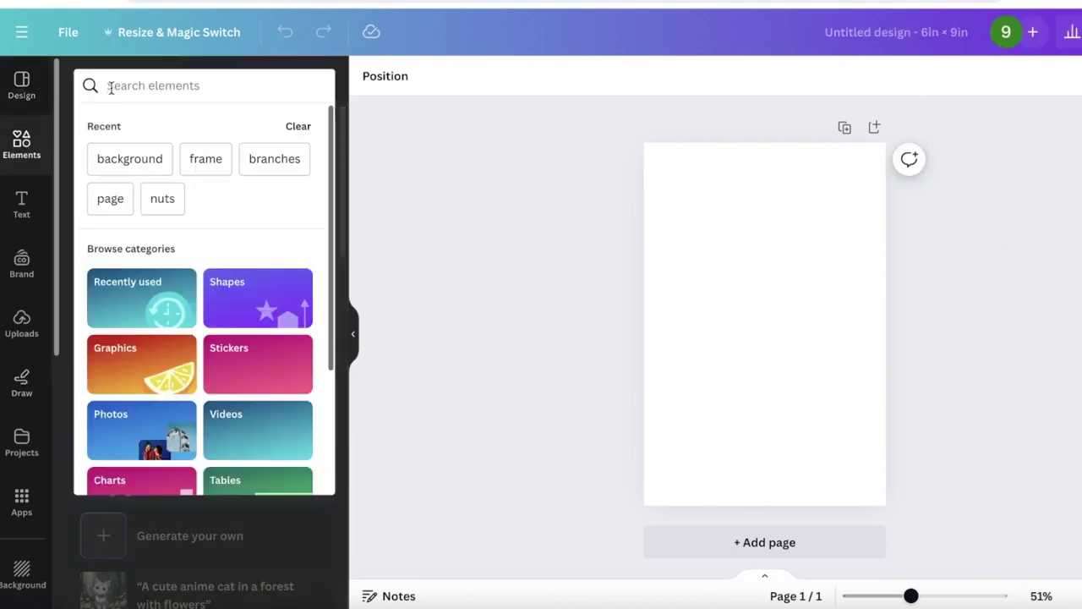
pyautogui.write('good')
pyautogui.press('Return')
pyautogui.doubleClick(120, 86)
pyautogui.write('food')
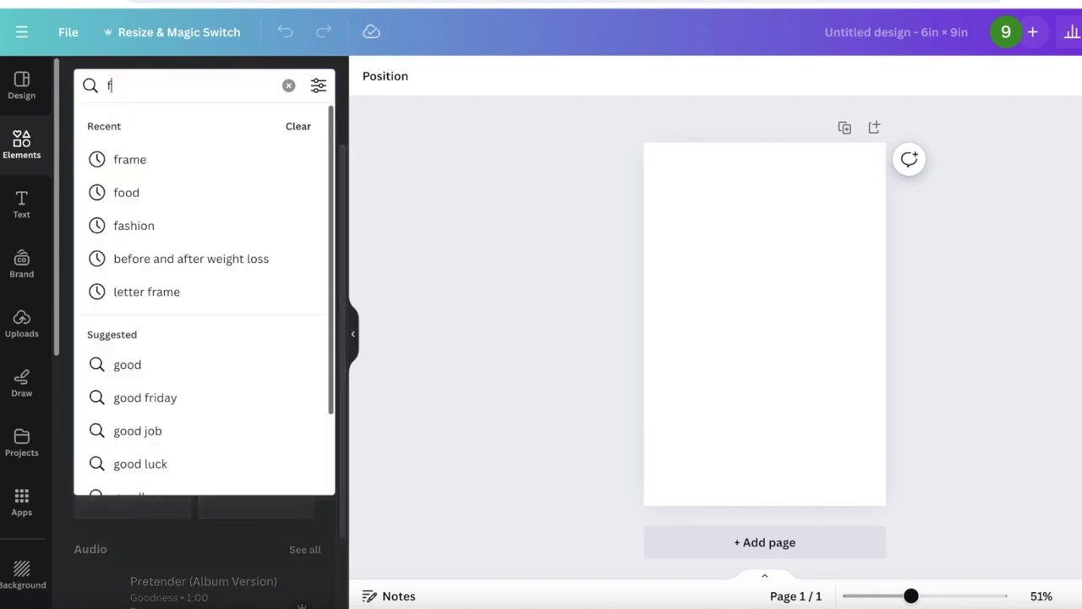
pyautogui.press('Return')
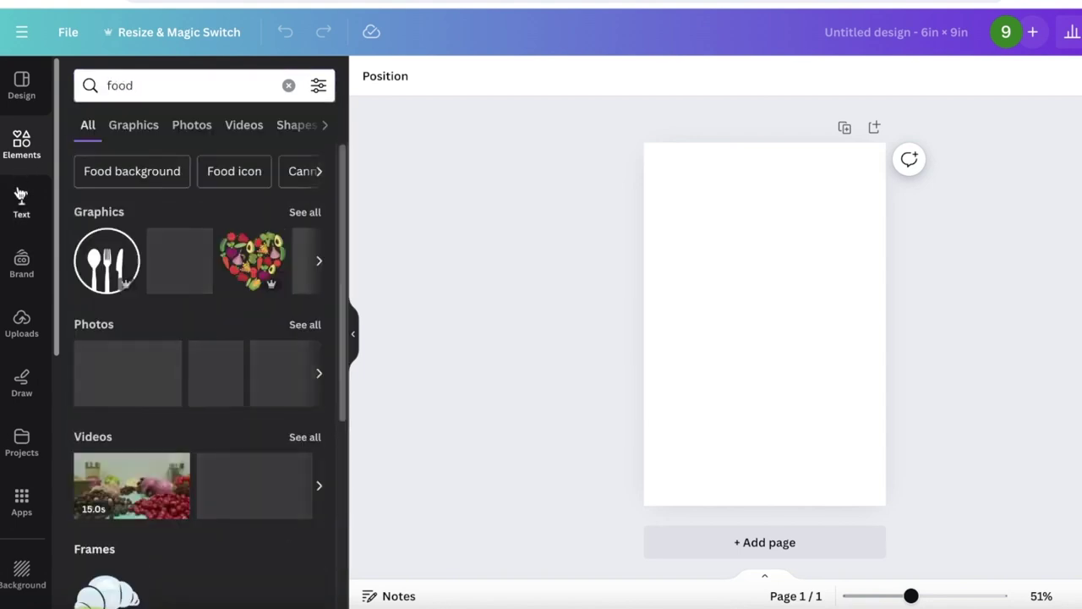
pyautogui.click(304, 325)
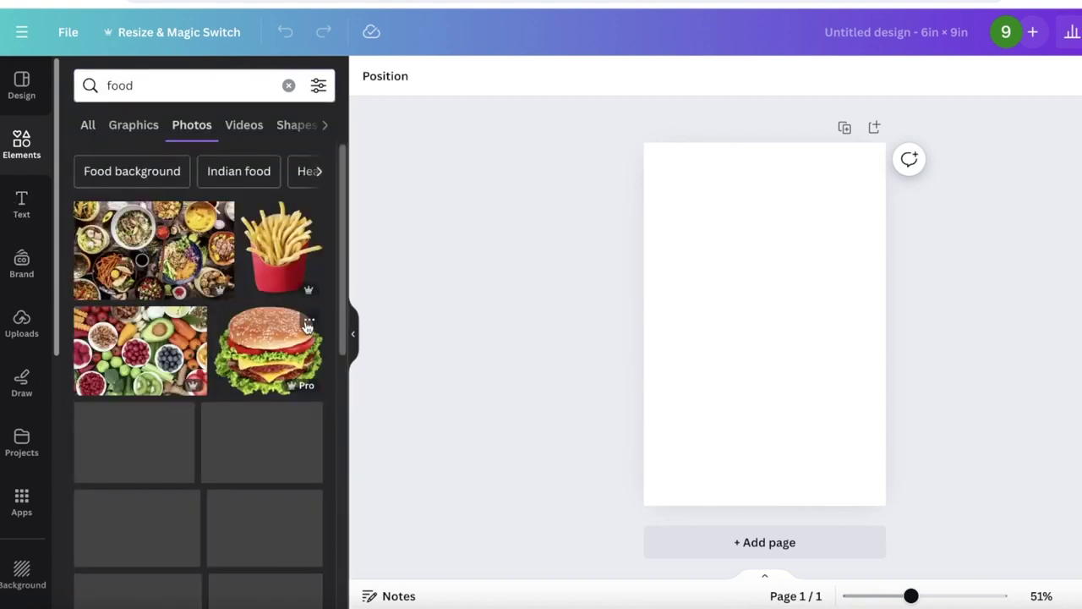
# Step: Try the steak bowl photo on the page, then delete it
pyautogui.scroll(-3, 250, 336)
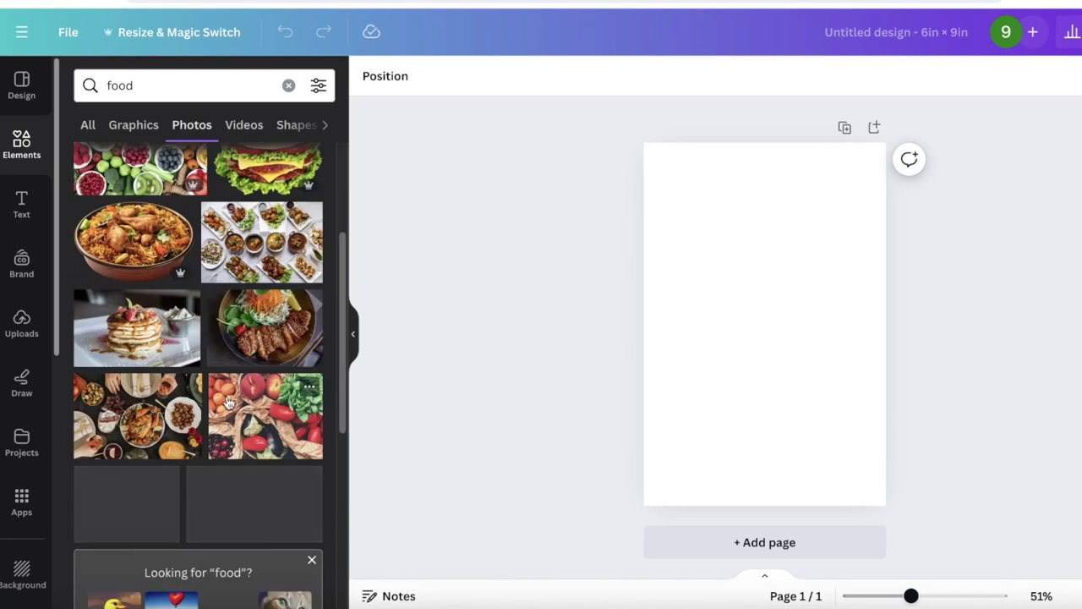
pyautogui.click(250, 336)
pyautogui.moveTo(763, 324); pyautogui.dragTo(740, 209)
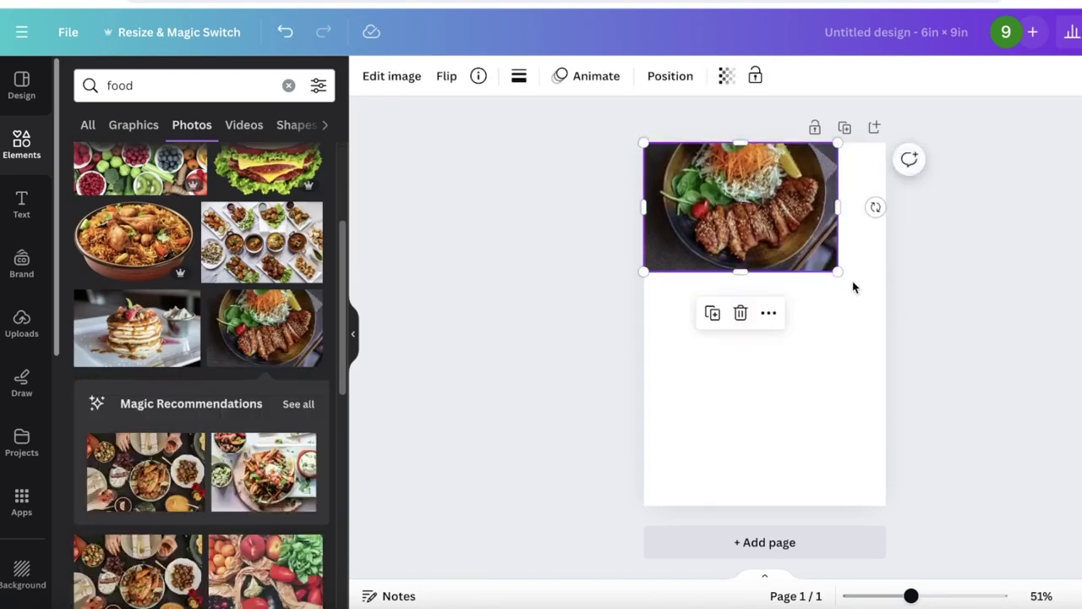
pyautogui.moveTo(838, 272); pyautogui.dragTo(1075, 464)
pyautogui.moveTo(904, 358); pyautogui.dragTo(732, 368)
pyautogui.moveTo(1010, 162); pyautogui.dragTo(1081, 81)
pyautogui.moveTo(1081, 519); pyautogui.dragTo(908, 442)
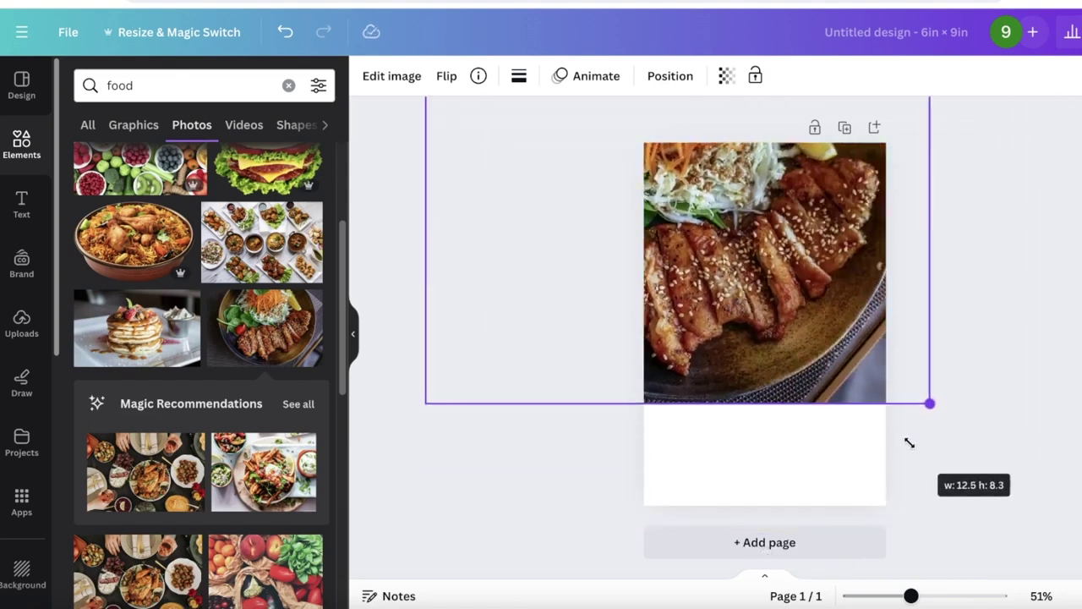
pyautogui.moveTo(748, 328); pyautogui.dragTo(808, 431)
pyautogui.press('Delete')
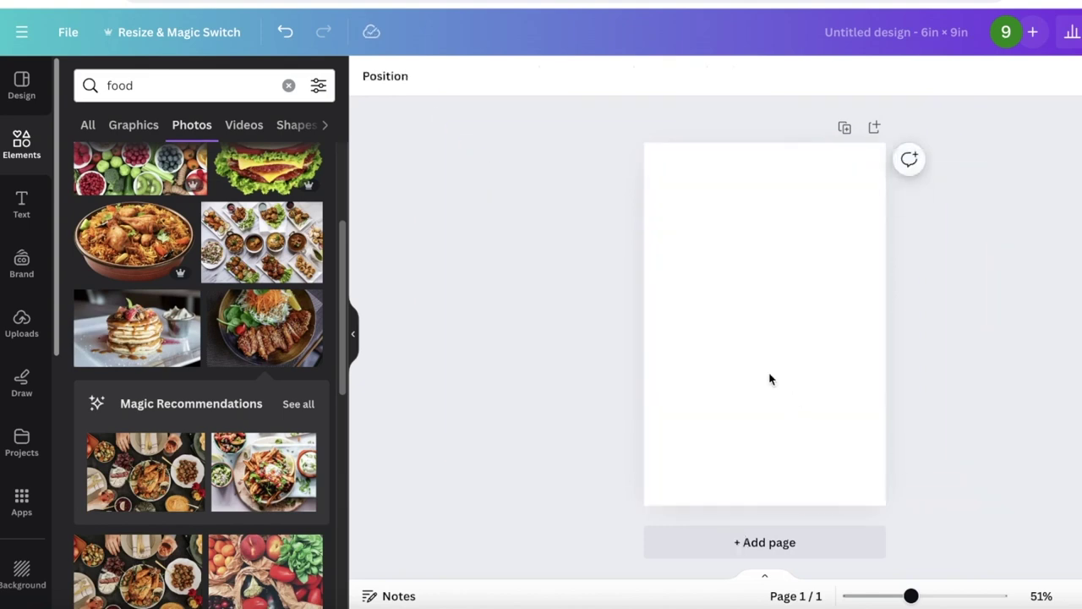
# Step: Add the spices-in-spoons photo and stretch it to cover the page
pyautogui.scroll(-7, 199, 425)
pyautogui.scroll(-5, 197, 425)
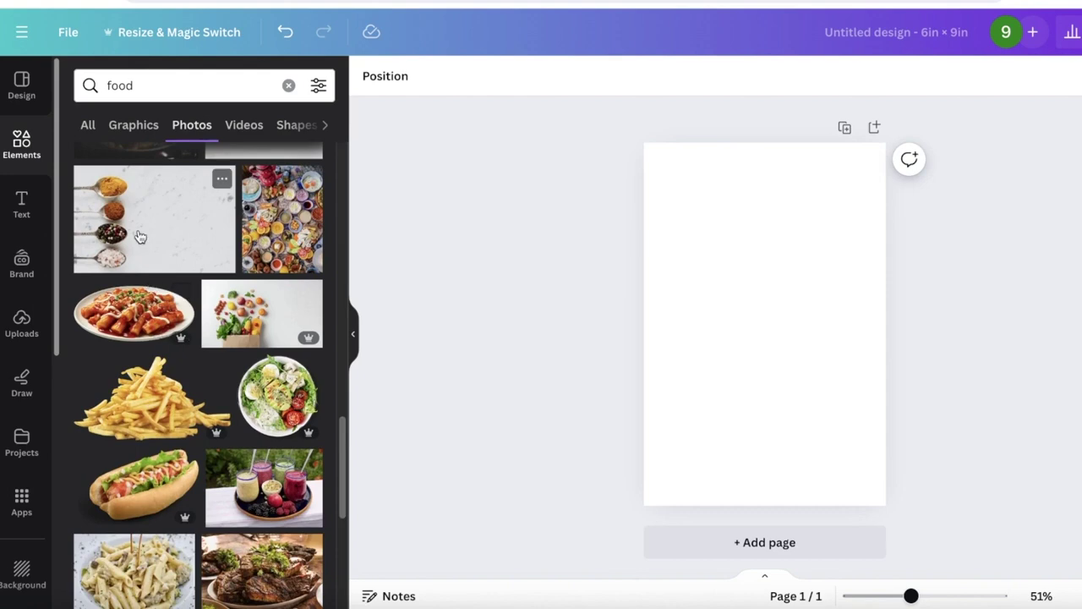
pyautogui.click(206, 248)
pyautogui.moveTo(820, 346); pyautogui.dragTo(796, 228)
pyautogui.moveTo(837, 272); pyautogui.dragTo(1020, 526)
pyautogui.moveTo(752, 406)
pyautogui.mouseDown()
pyautogui.moveTo(740, 389)
pyautogui.moveTo(737, 404)
pyautogui.mouseUp()
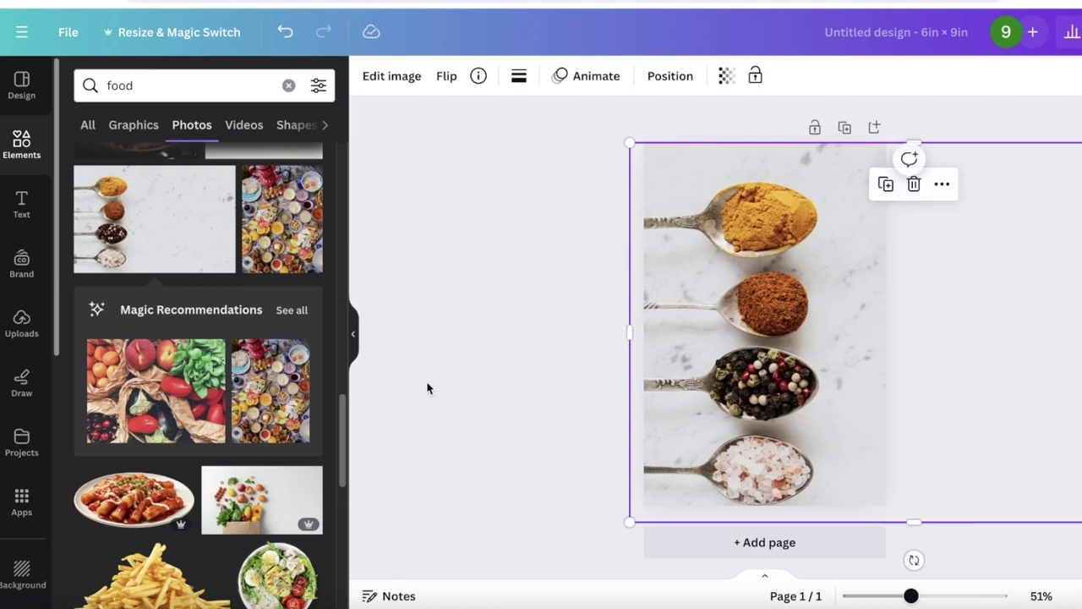
# Step: Add a heading reading 'LILYS' / 'SPICE AND RICE A' and move it over the top spoons
pyautogui.click(471, 377)
pyautogui.click(22, 205)
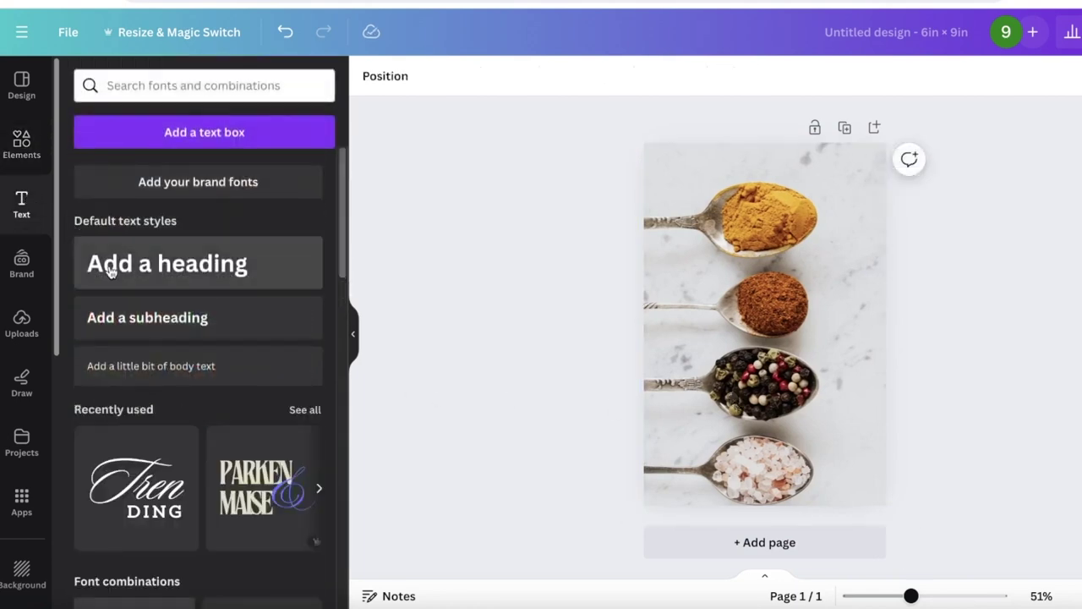
pyautogui.click(108, 270)
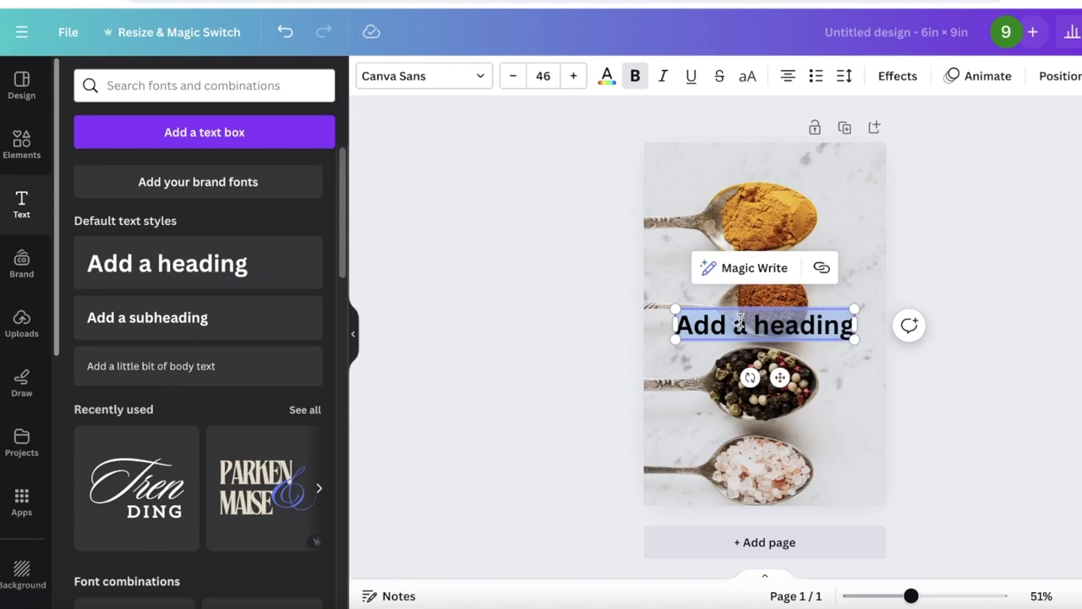
pyautogui.press('BackSpace')
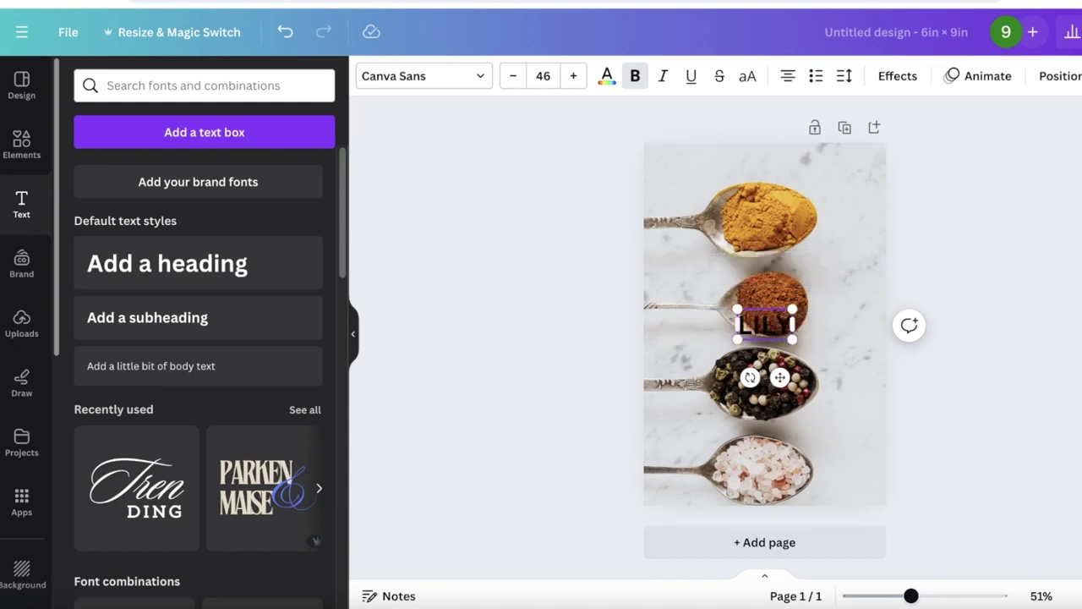
pyautogui.write('LILYS')
pyautogui.press('Return')
pyautogui.write('SPICE AND')
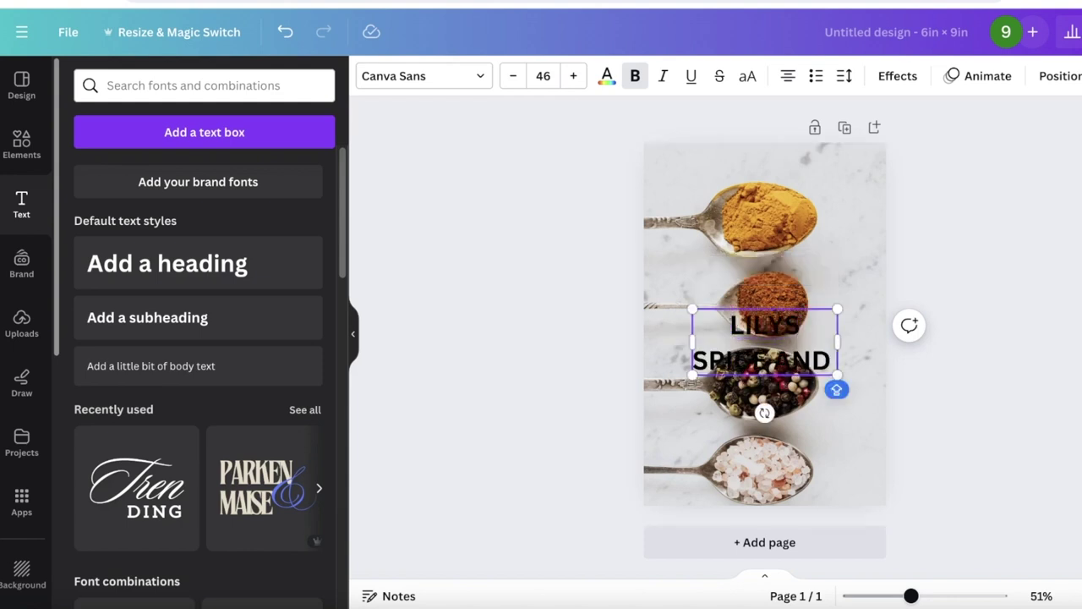
pyautogui.write(' RICE A COOKBOOK')
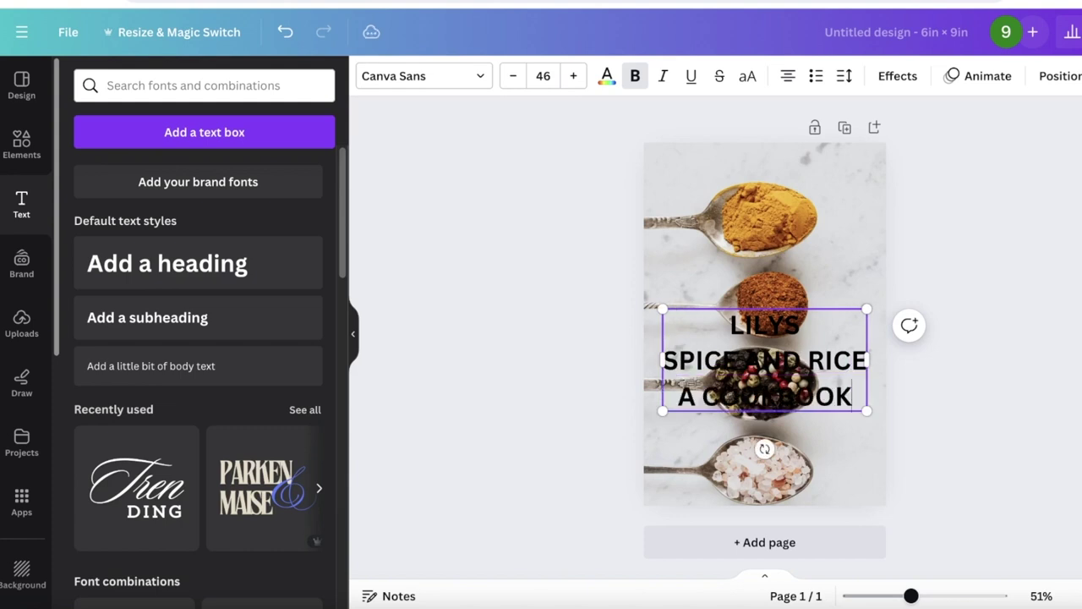
pyautogui.moveTo(803, 358); pyautogui.dragTo(806, 258)
# Step: Set the title font to Lulu Font TH and narrow its box so the text wraps
pyautogui.click(423, 76)
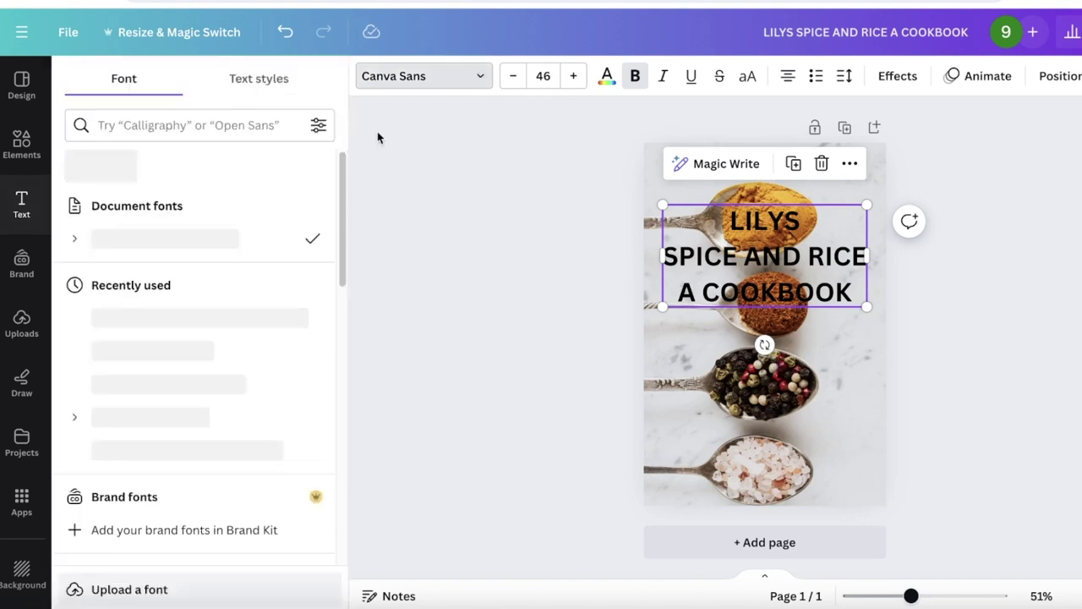
pyautogui.click(162, 368)
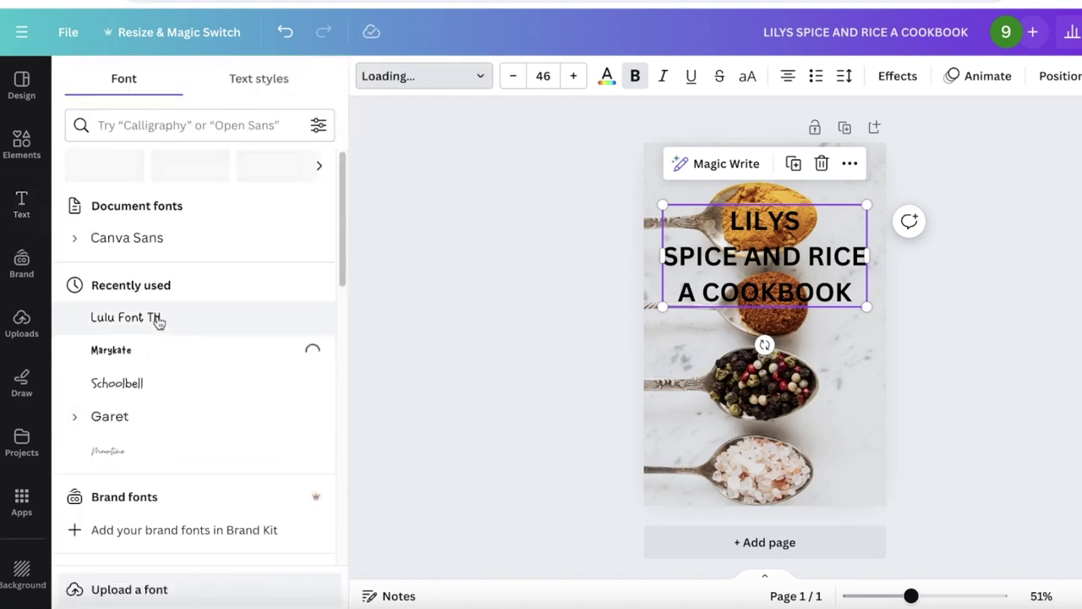
pyautogui.click(158, 319)
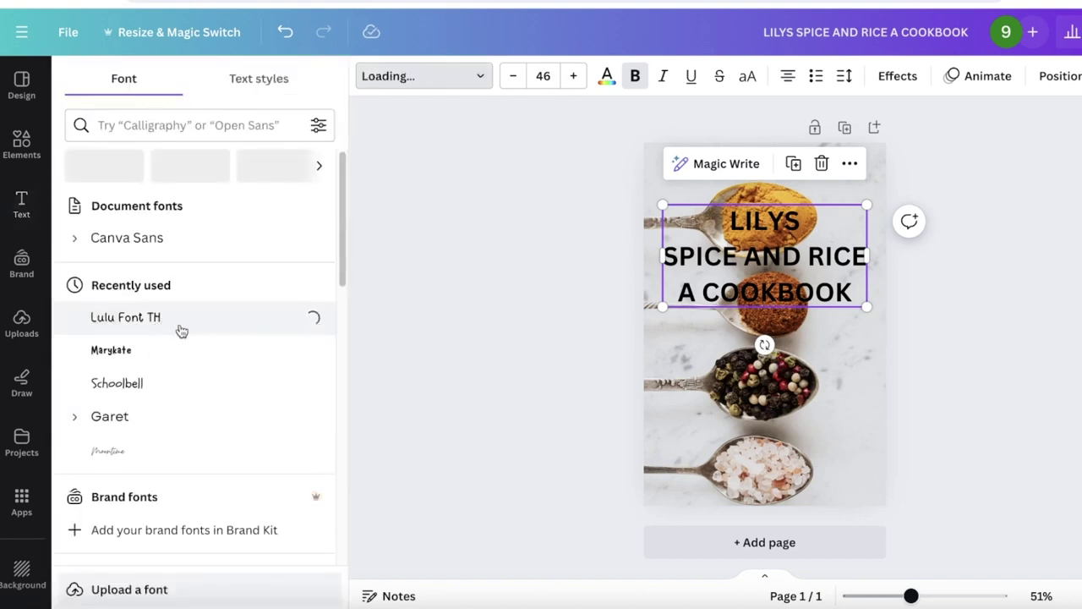
pyautogui.moveTo(869, 254); pyautogui.dragTo(776, 317)
pyautogui.click(727, 298)
# Step: Clear the food search and add a square from the Shapes collection
pyautogui.click(18, 145)
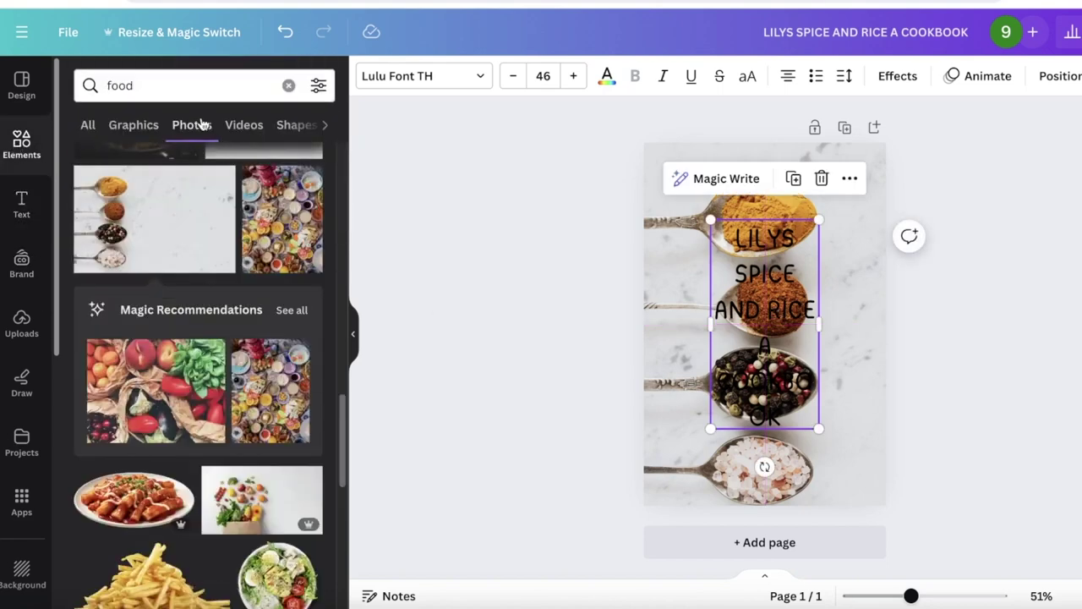
pyautogui.click(133, 127)
pyautogui.click(179, 92)
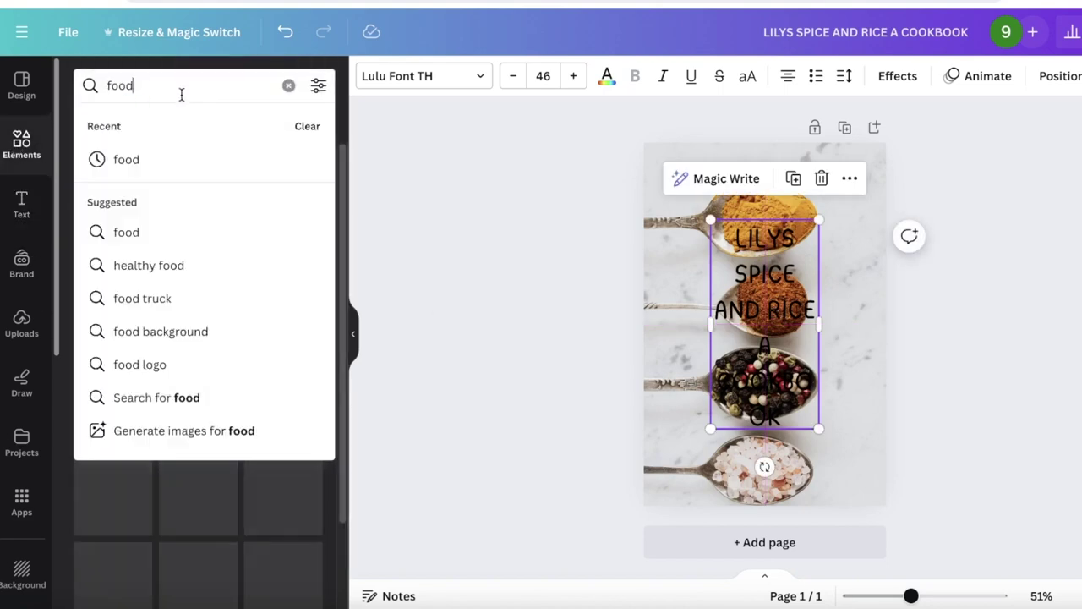
pyautogui.click(289, 88)
pyautogui.click(94, 284)
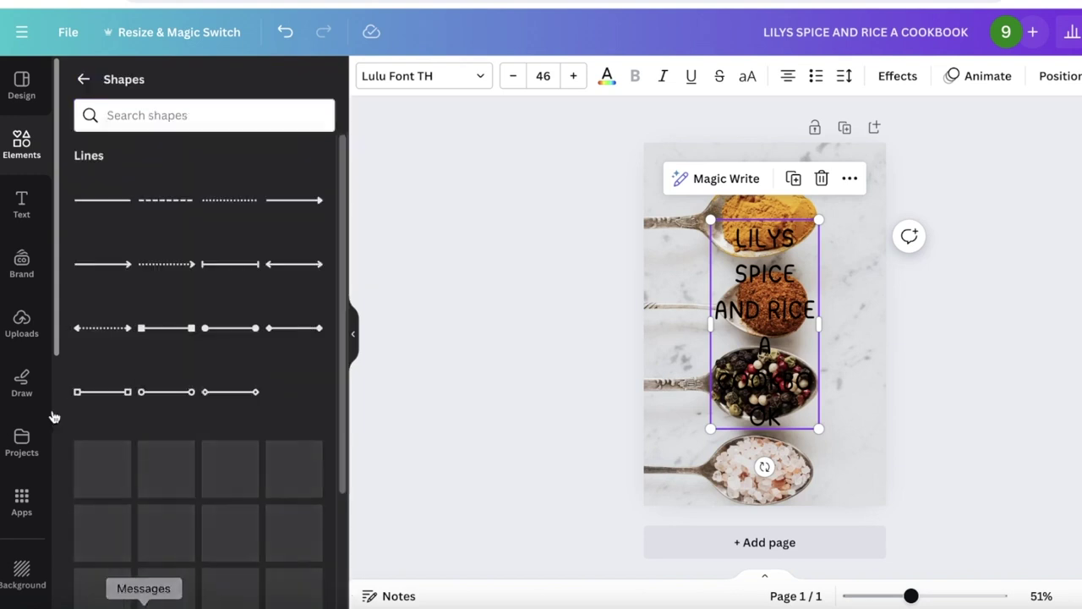
pyautogui.click(110, 508)
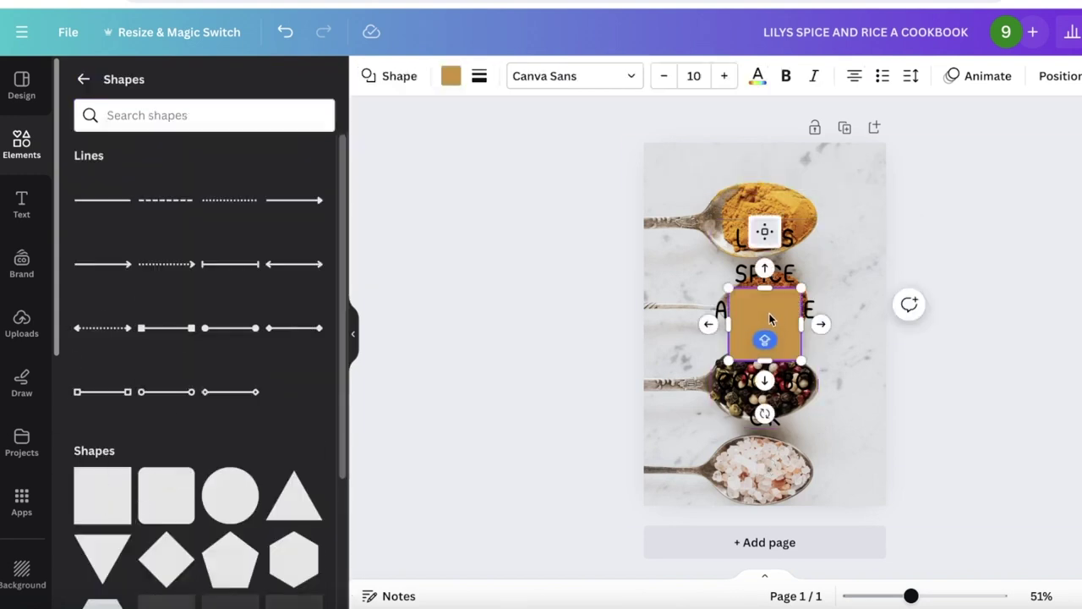
# Step: Resize and position the rectangle so it covers the cover title
pyautogui.moveTo(767, 309); pyautogui.dragTo(752, 231)
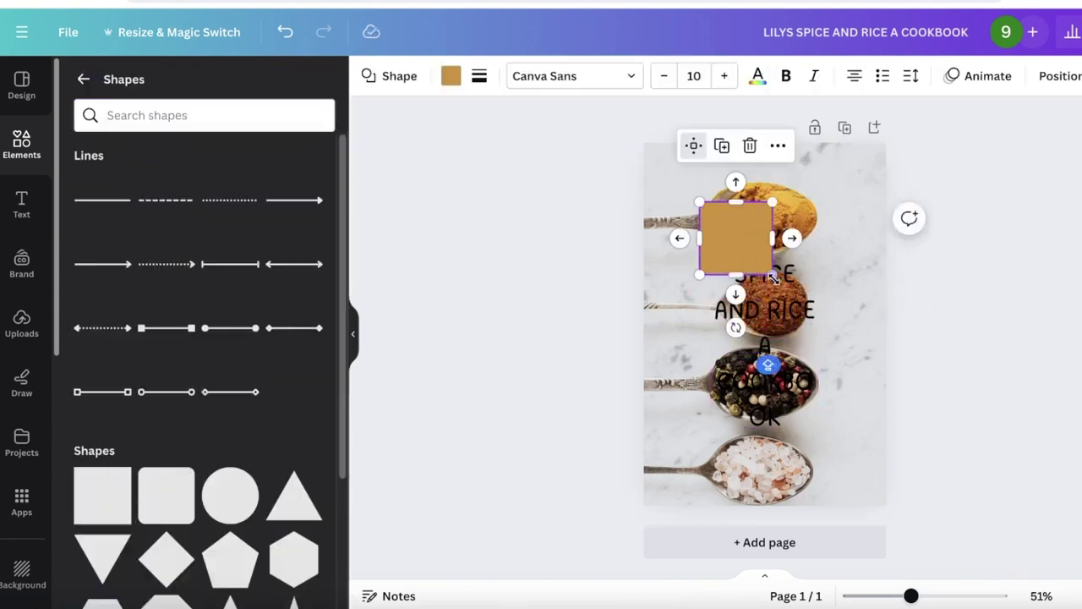
pyautogui.moveTo(773, 270)
pyautogui.mouseDown()
pyautogui.moveTo(817, 340)
pyautogui.moveTo(817, 367)
pyautogui.moveTo(759, 279)
pyautogui.mouseUp()
pyautogui.moveTo(822, 302); pyautogui.dragTo(818, 302)
pyautogui.moveTo(710, 301)
pyautogui.mouseDown()
pyautogui.moveTo(742, 305)
pyautogui.moveTo(710, 307)
pyautogui.mouseUp()
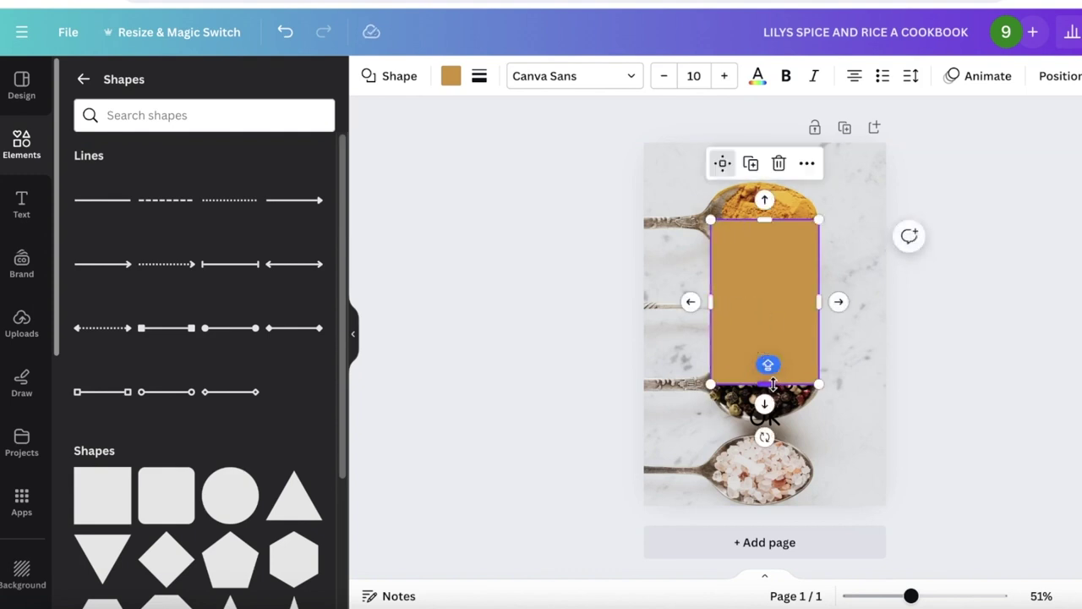
pyautogui.moveTo(773, 385); pyautogui.dragTo(765, 437)
pyautogui.moveTo(764, 219); pyautogui.dragTo(763, 211)
# Step: Send the rectangle behind the title text and set its transparency to 33
pyautogui.rightClick(775, 285)
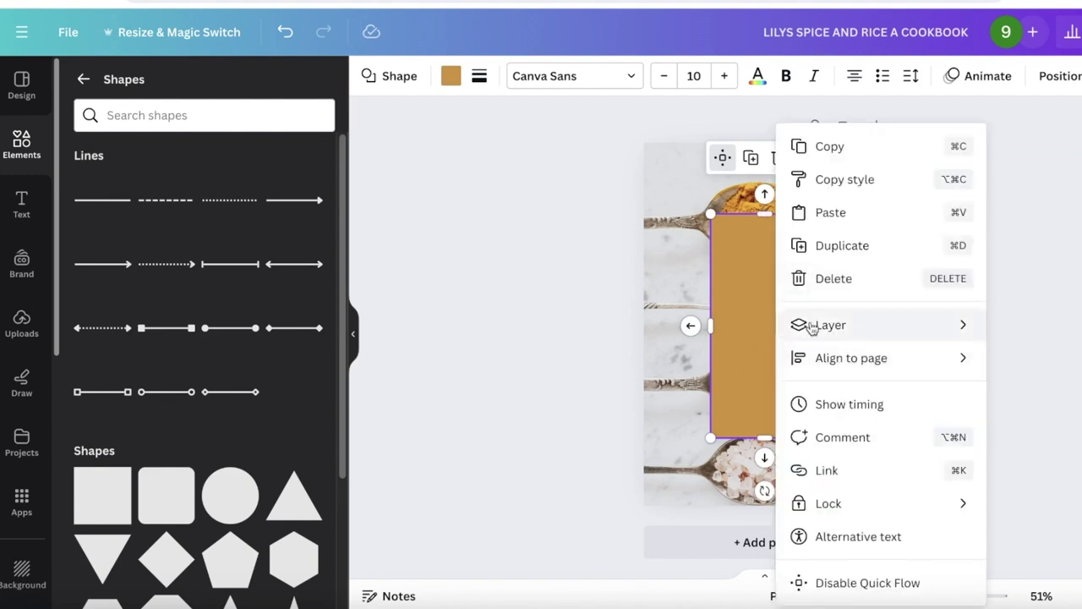
pyautogui.moveTo(805, 325)
pyautogui.click(1009, 393)
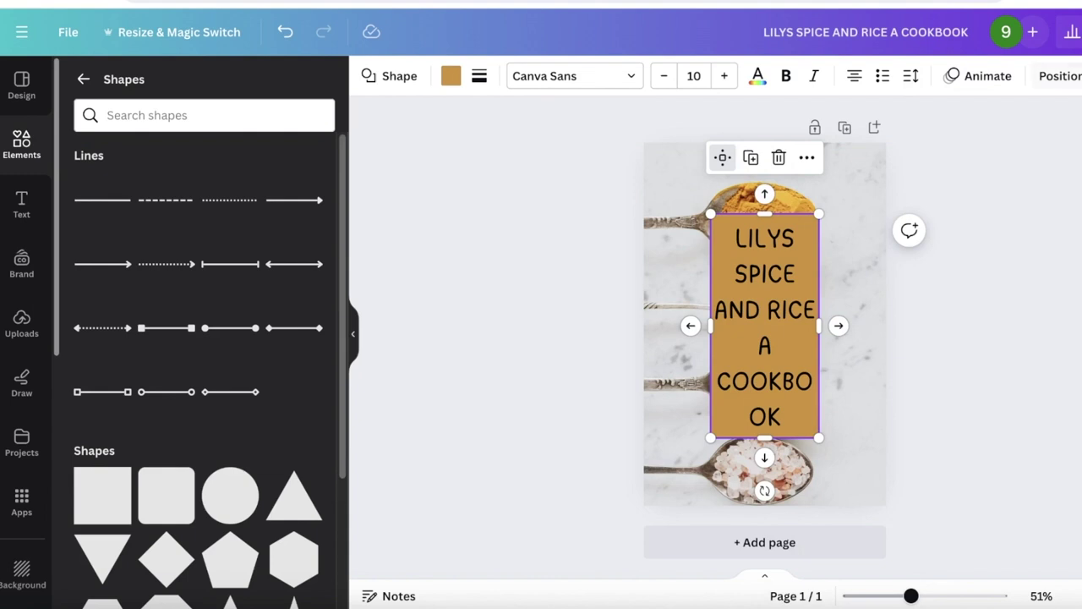
pyautogui.click(1019, 75)
pyautogui.moveTo(973, 143); pyautogui.dragTo(915, 149)
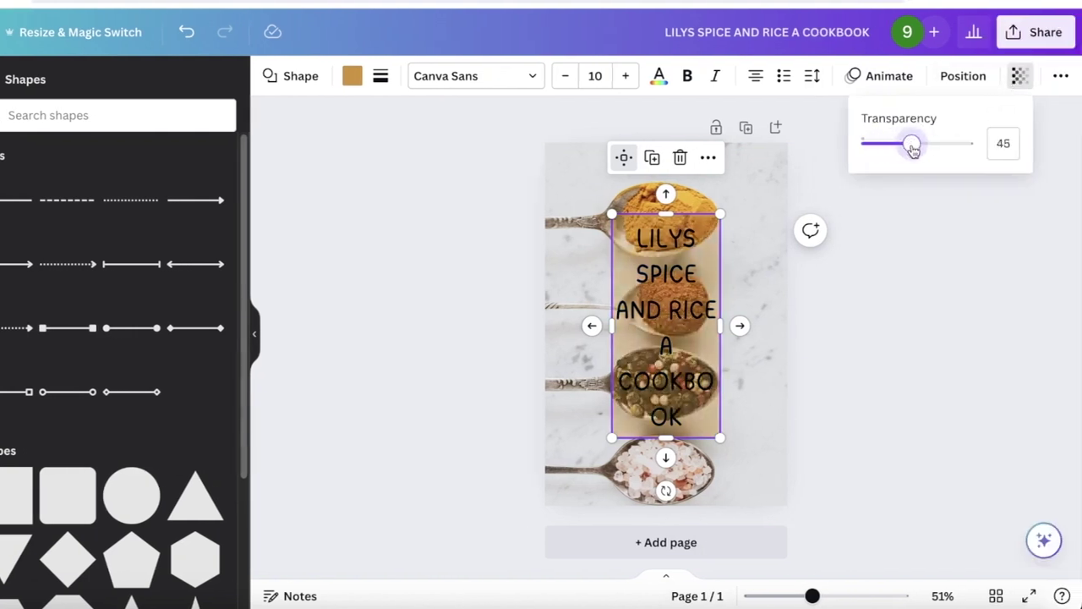
pyautogui.click(874, 309)
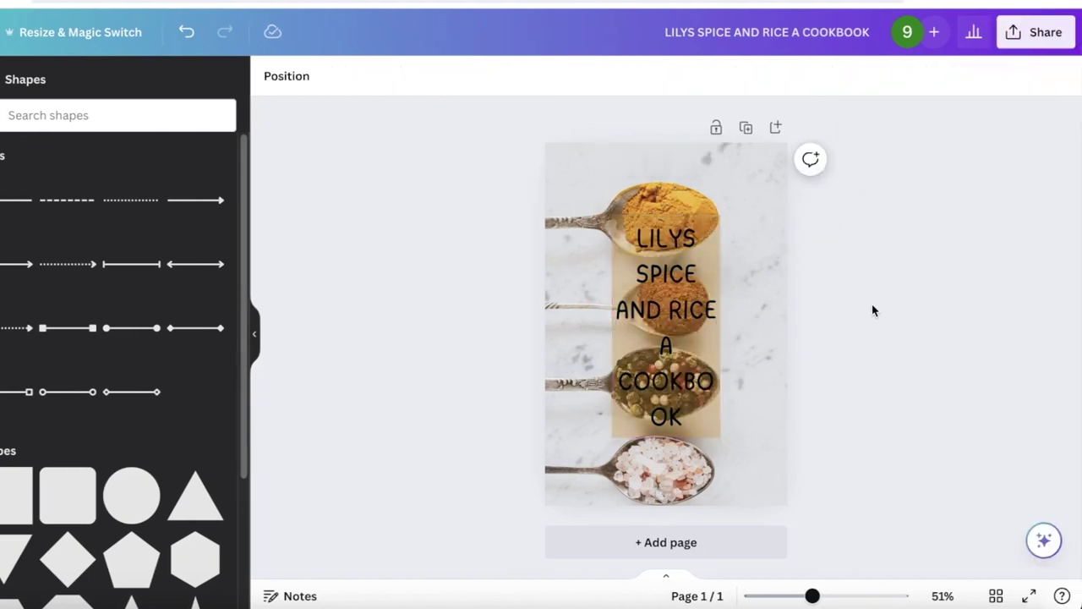
# Step: Widen the title box and backing rectangle and realign the title over the box
pyautogui.click(709, 404)
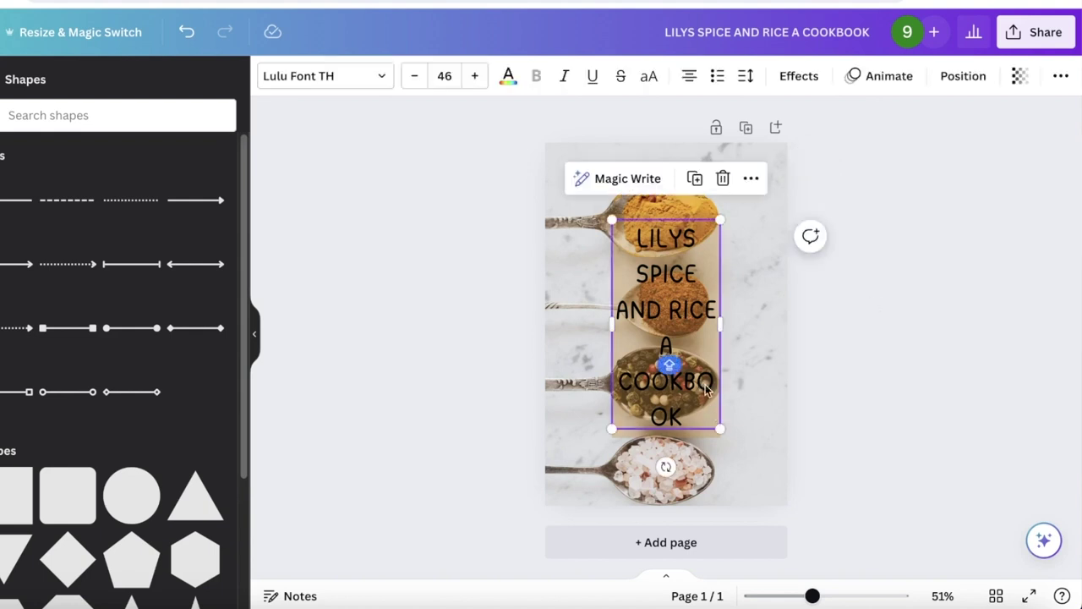
pyautogui.moveTo(720, 313); pyautogui.dragTo(673, 312)
pyautogui.moveTo(706, 254); pyautogui.dragTo(711, 263)
pyautogui.moveTo(726, 301); pyautogui.dragTo(691, 414)
pyautogui.click(720, 326)
pyautogui.moveTo(721, 325); pyautogui.dragTo(800, 321)
pyautogui.moveTo(745, 285); pyautogui.dragTo(705, 284)
pyautogui.moveTo(663, 406); pyautogui.dragTo(665, 345)
pyautogui.moveTo(701, 311); pyautogui.dragTo(701, 303)
pyautogui.click(995, 336)
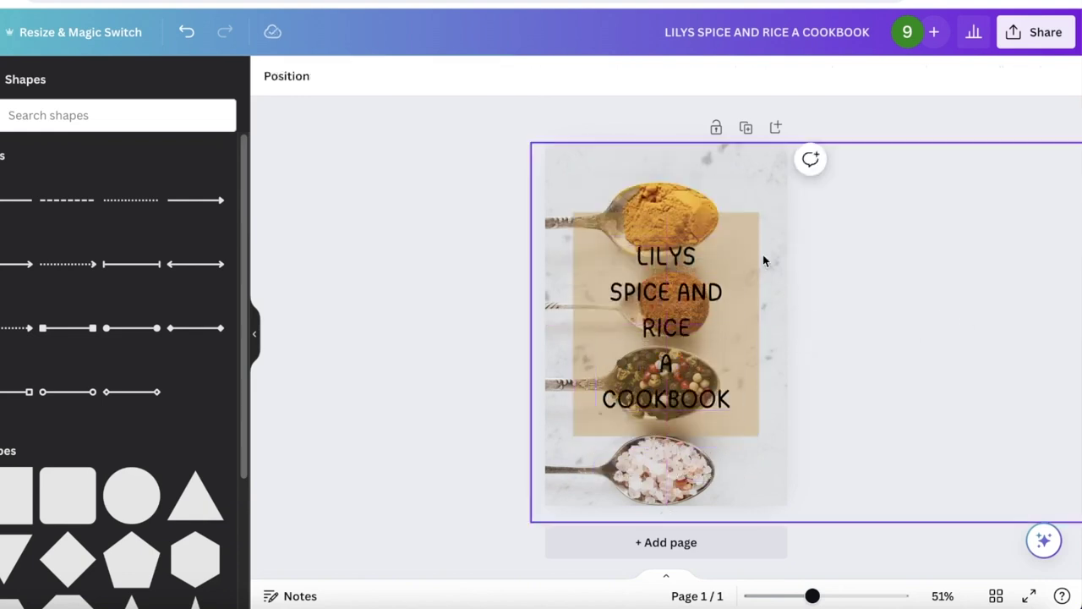
# Step: Change the box behind the title from tan to black
pyautogui.click(669, 362)
pyautogui.click(755, 222)
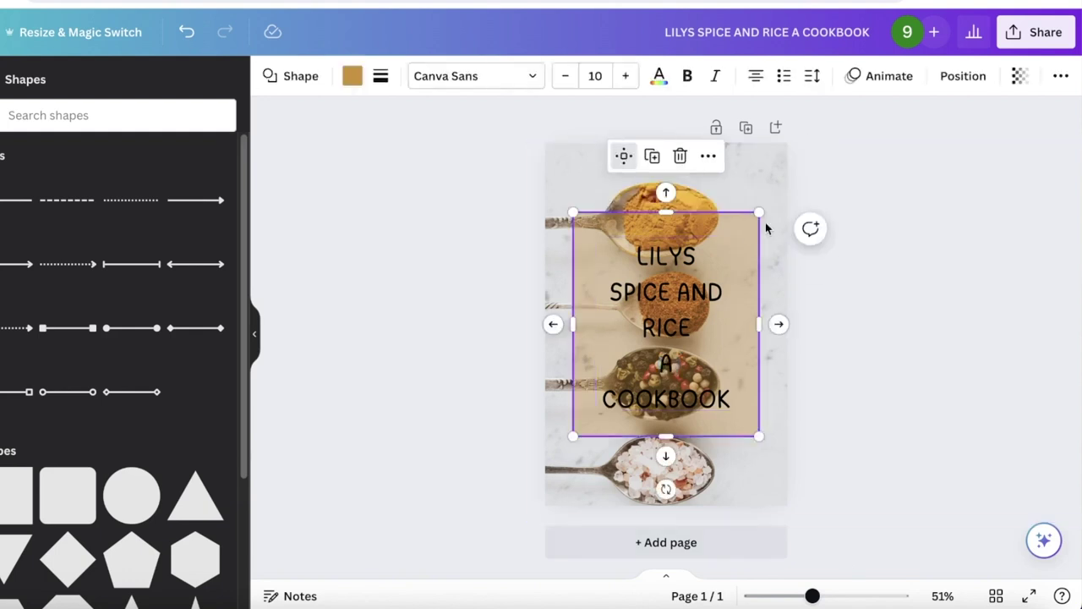
pyautogui.click(350, 77)
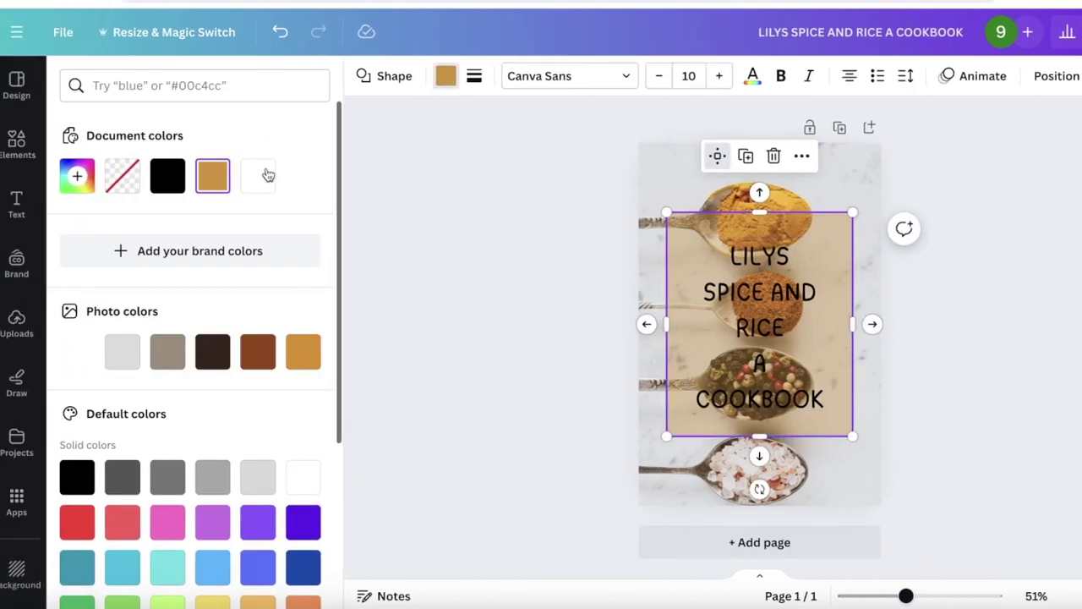
pyautogui.click(258, 176)
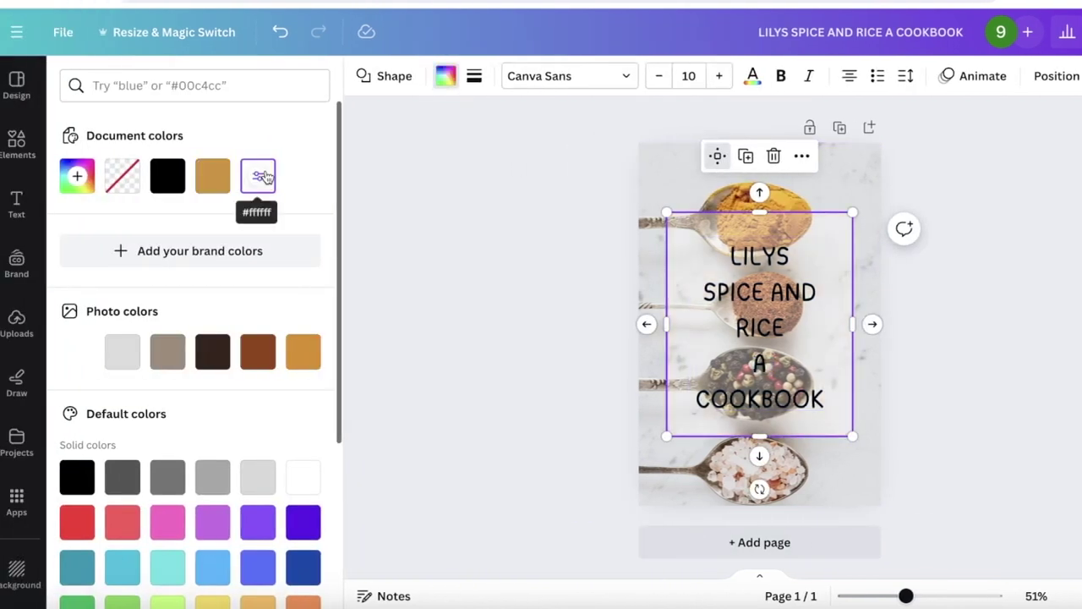
pyautogui.click(74, 479)
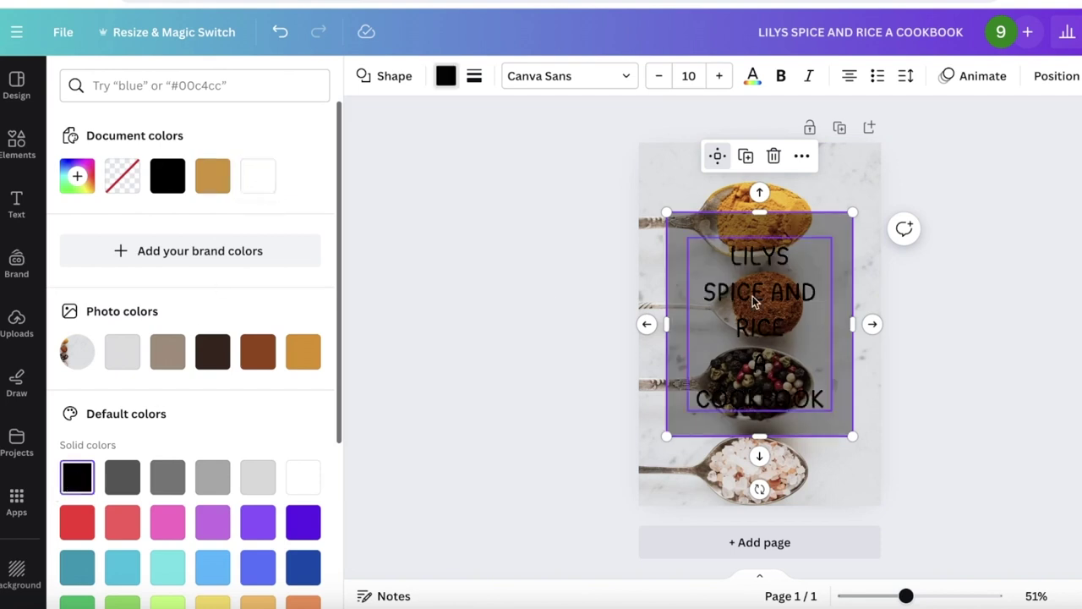
# Step: Turn the title text white
pyautogui.click(264, 182)
pyautogui.click(761, 355)
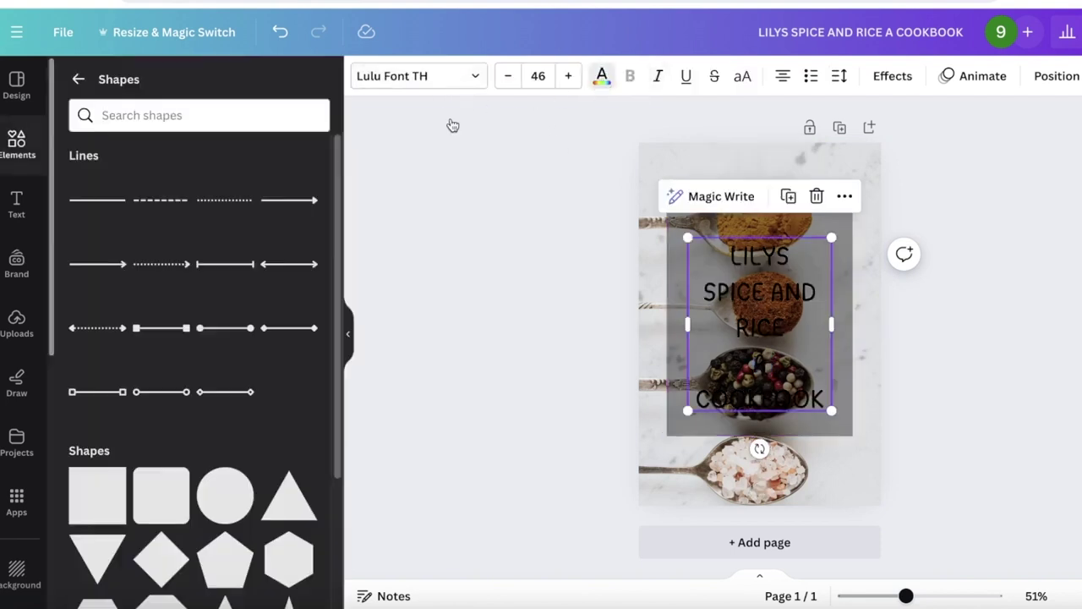
pyautogui.click(169, 177)
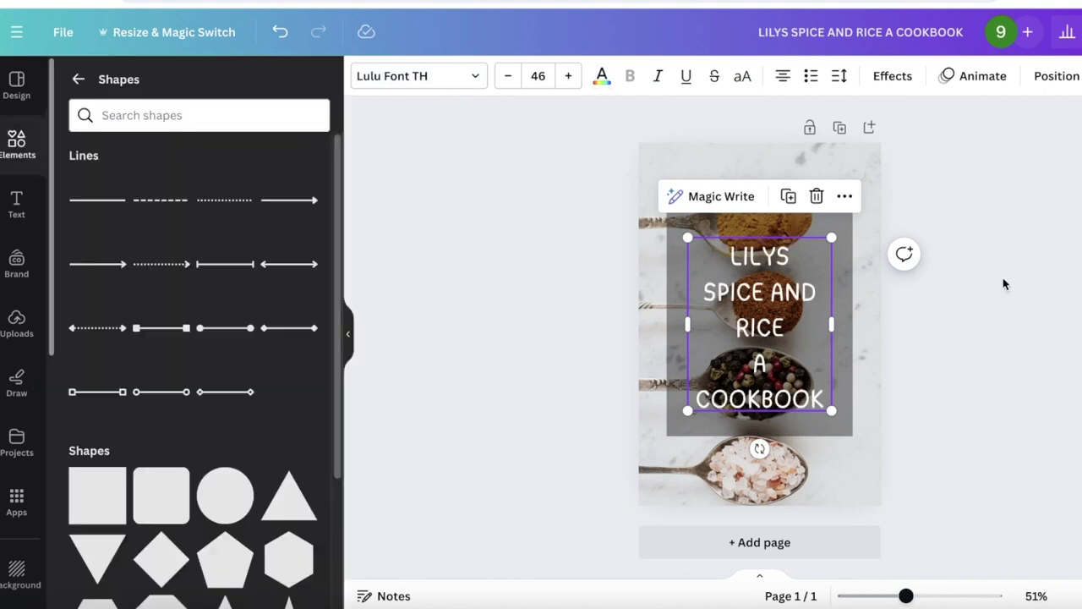
pyautogui.click(1003, 284)
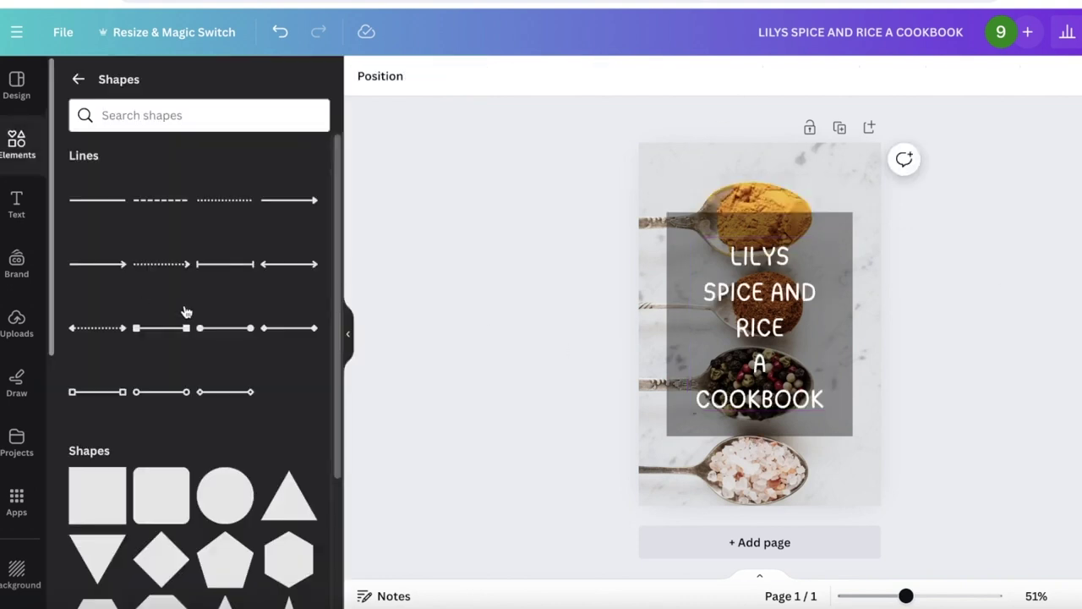
# Step: Add blank pages 2 and 3 below the spice cover
pyautogui.click(817, 528)
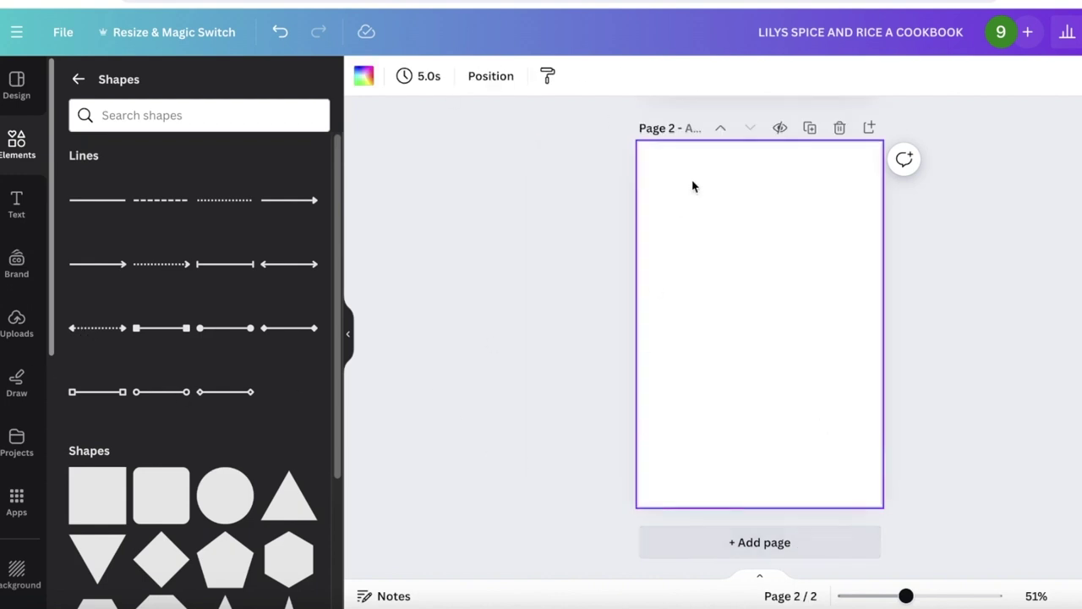
pyautogui.click(719, 543)
pyautogui.scroll(5, 640, 248)
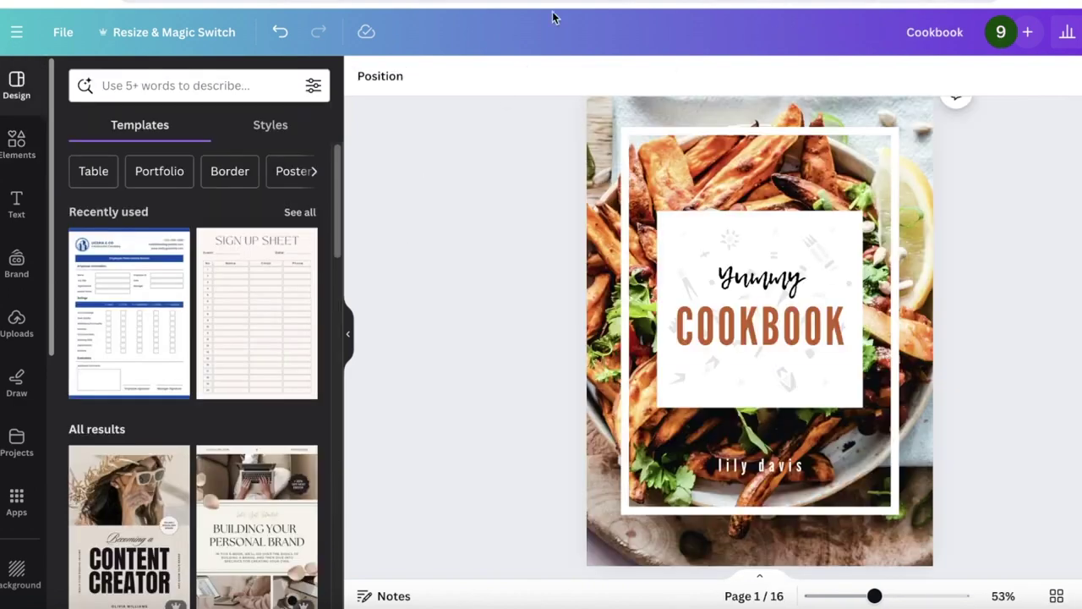
pyautogui.scroll(-10, 572, 312)
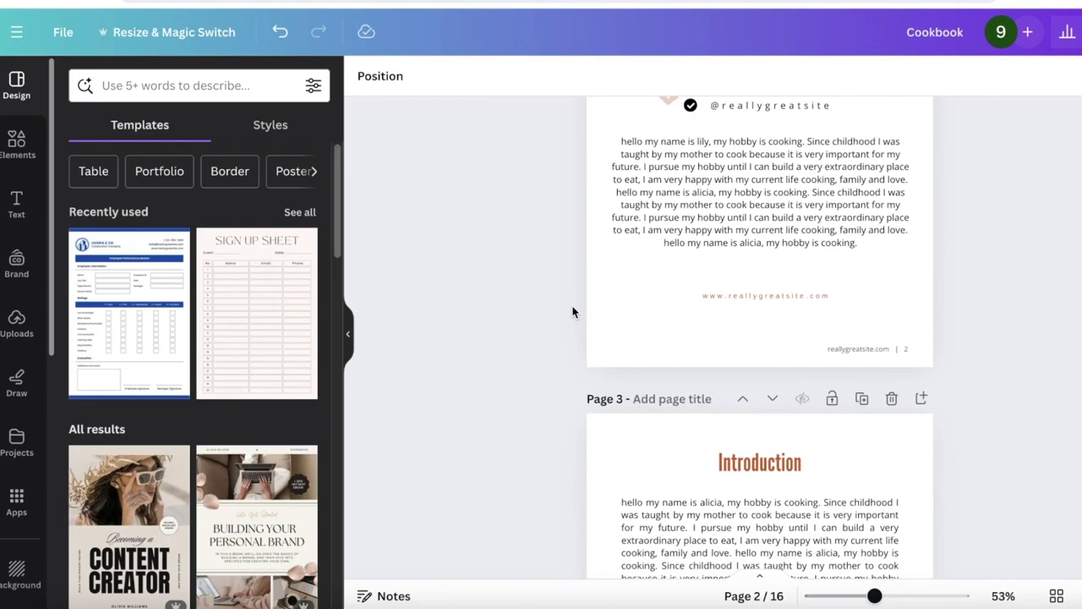
pyautogui.scroll(5, 573, 312)
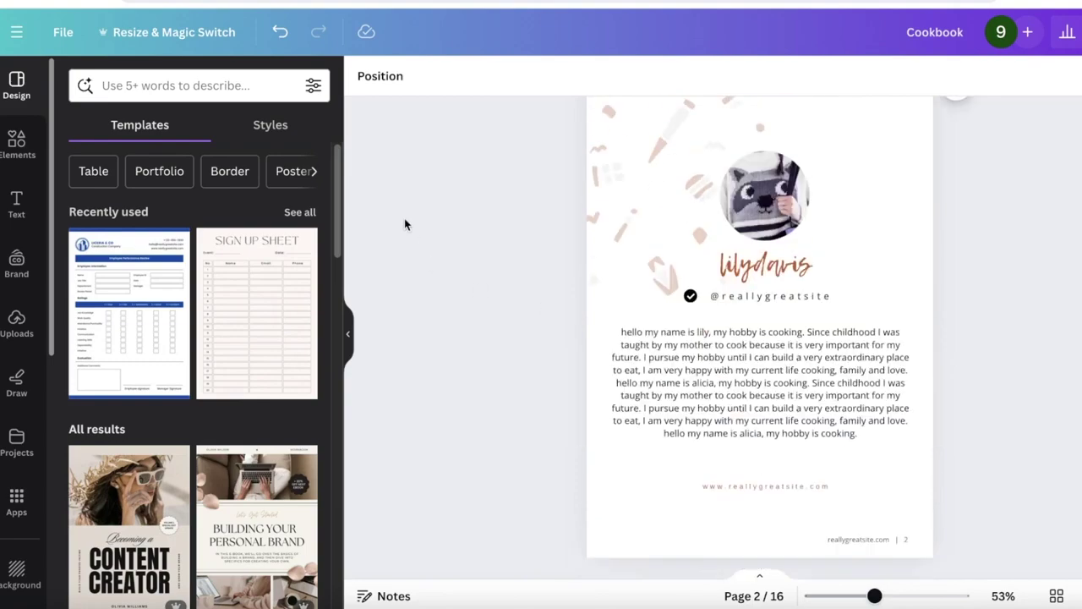
# Step: Look over the reference Cookbook design's about-me and Introduction pages
pyautogui.click(799, 410)
pyautogui.scroll(-7, 837, 192)
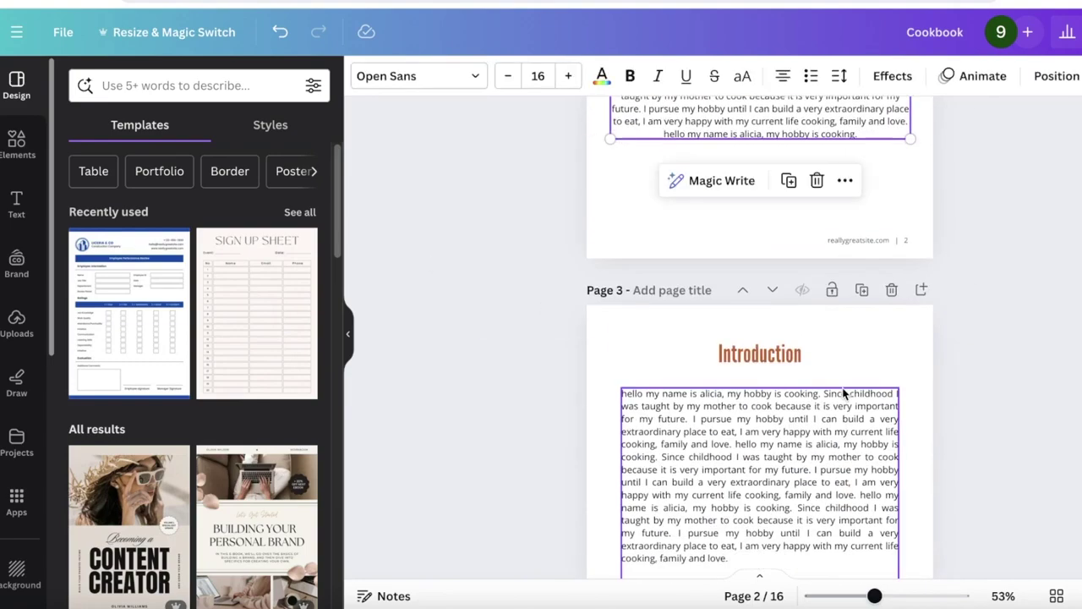
pyautogui.scroll(7, 920, 158)
pyautogui.scroll(-2, 622, 251)
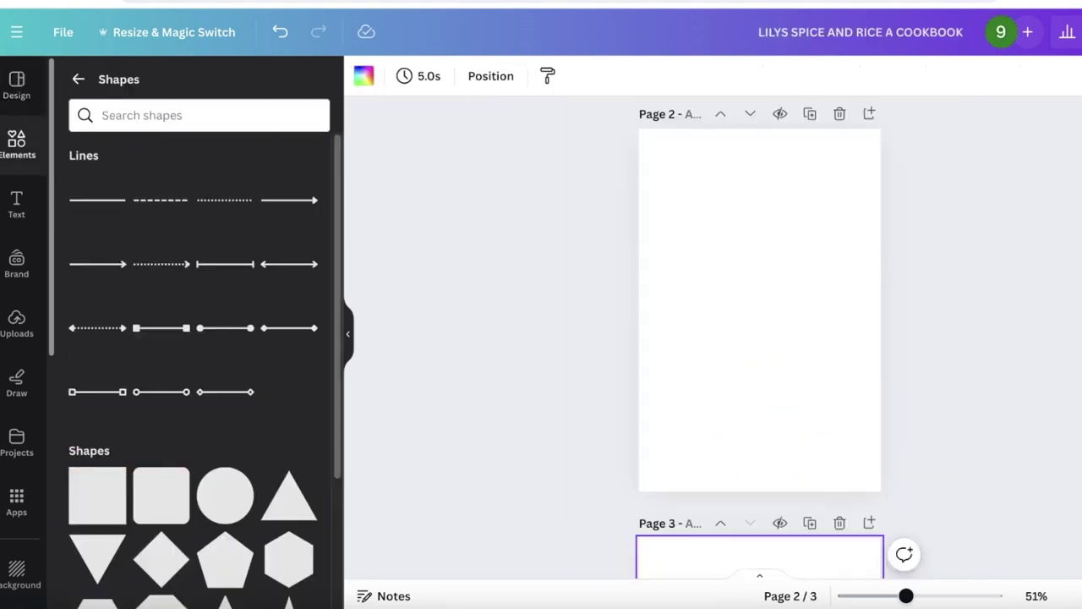
# Step: Make the new page 2 active and return to the Elements library
pyautogui.click(723, 194)
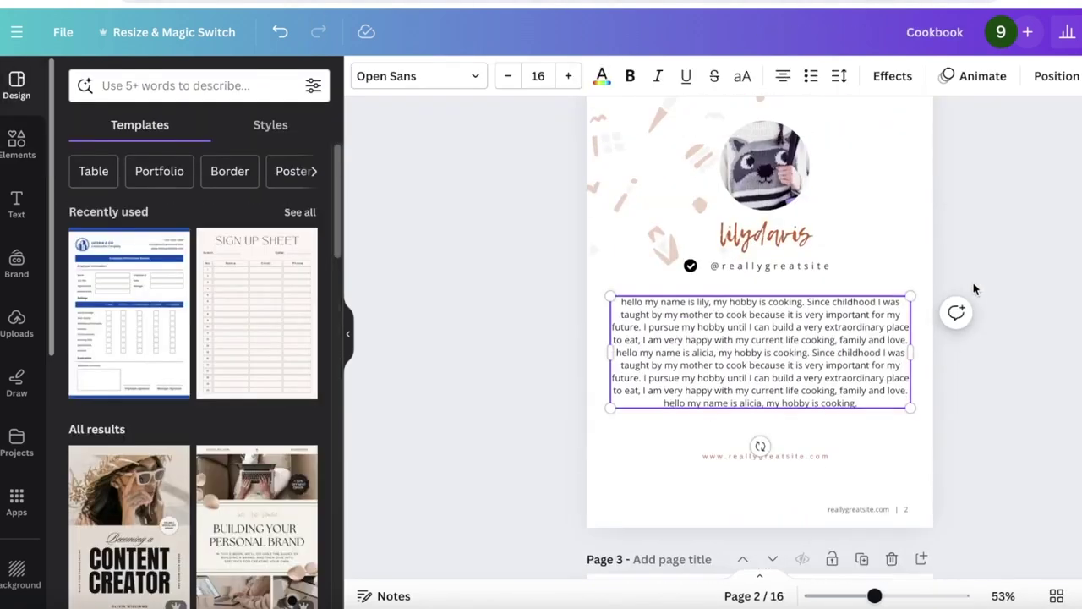
pyautogui.click(975, 283)
pyautogui.scroll(2, 975, 287)
pyautogui.scroll(-3, 935, 302)
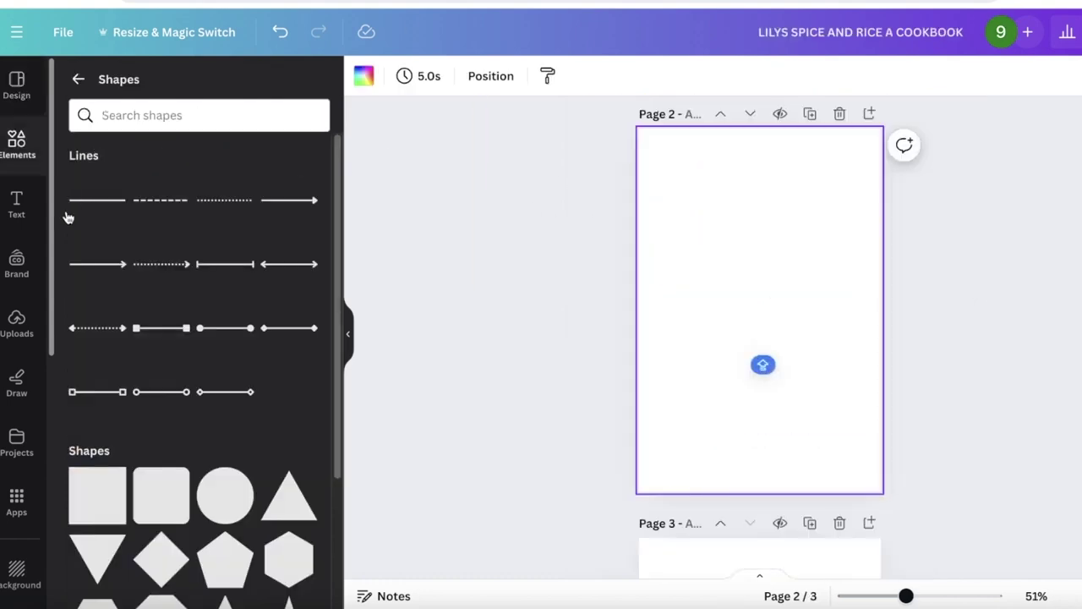
pyautogui.click(17, 137)
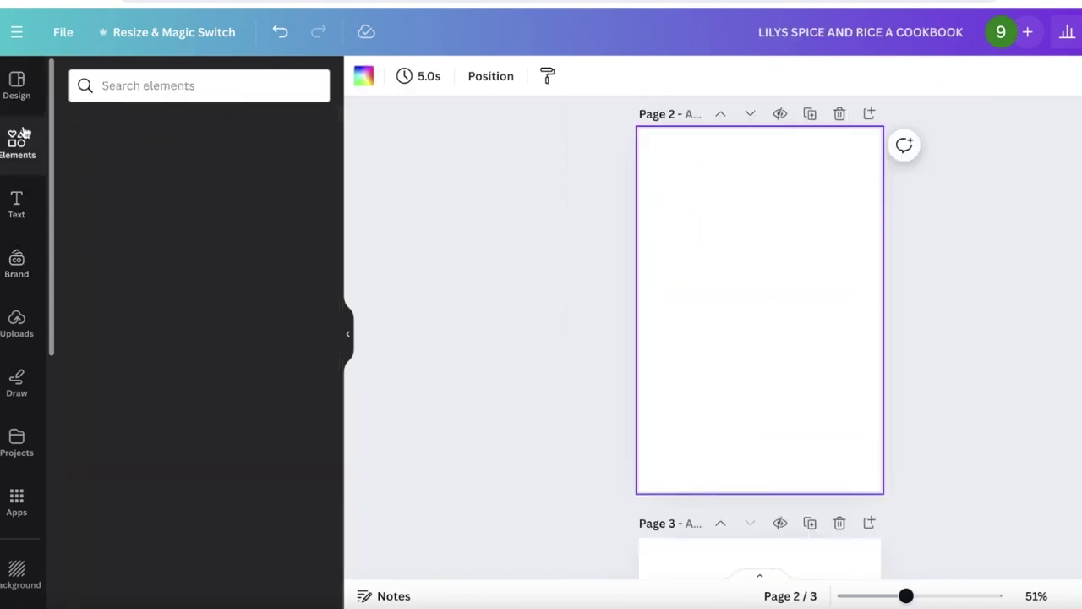
# Step: Search 'FRAMES', add a circle frame, and place it smaller at the top centre of page 2
pyautogui.click(168, 86)
pyautogui.write('FRAMW')
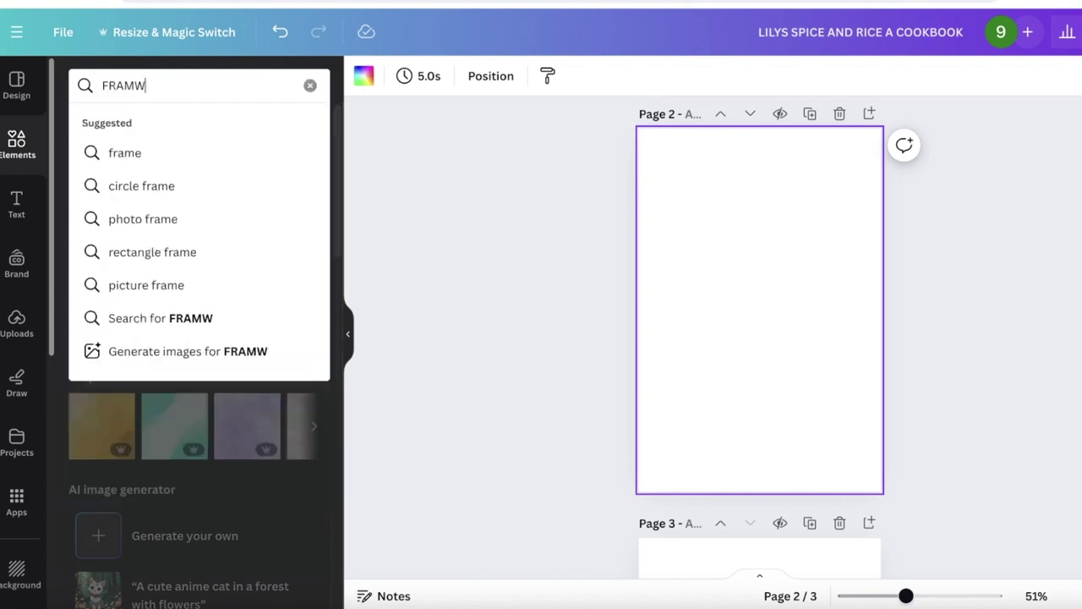
pyautogui.press('BackSpace')
pyautogui.write('ES')
pyautogui.press('Return')
pyautogui.click(247, 373)
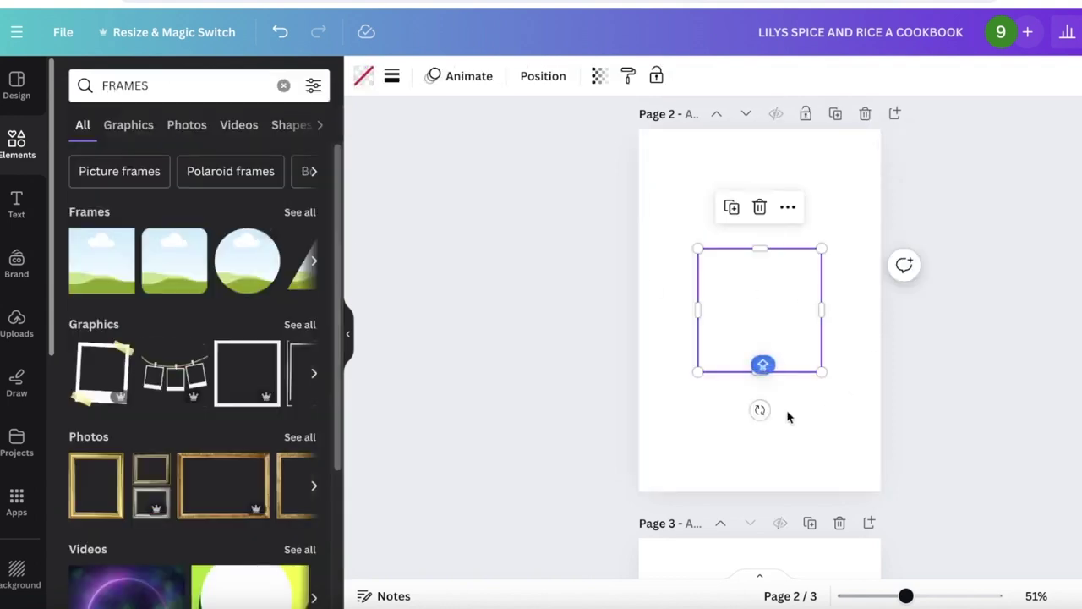
pyautogui.moveTo(824, 373); pyautogui.dragTo(773, 326)
pyautogui.moveTo(722, 285); pyautogui.dragTo(751, 256)
# Step: Search graphics for 'KICTHEN' and add spoon-and-fork and spatula graphics to page 2
pyautogui.click(283, 85)
pyautogui.click(181, 82)
pyautogui.write('K')
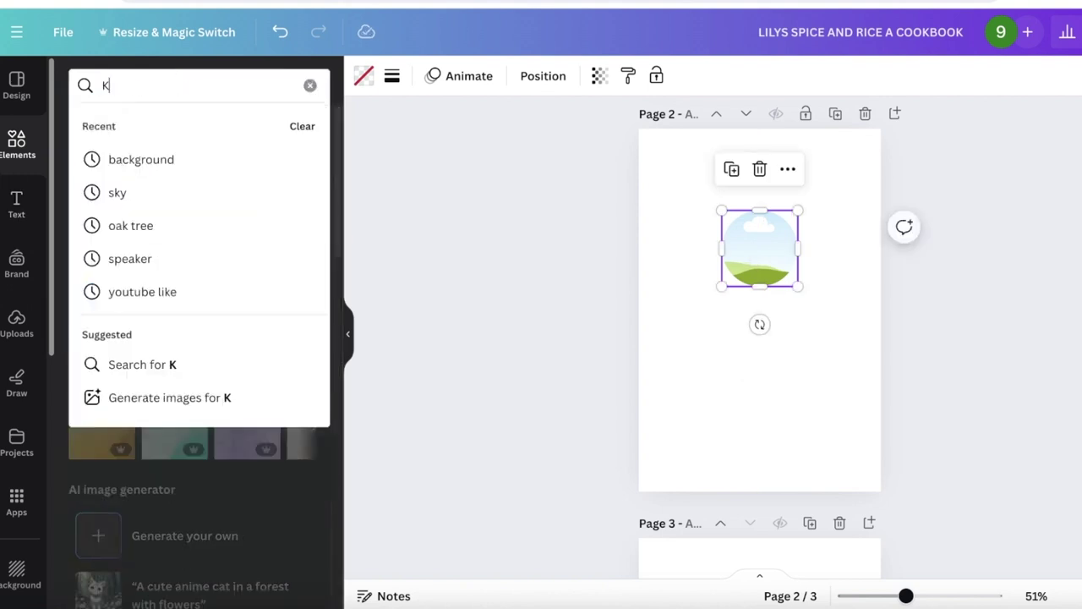
pyautogui.write('ICTHEN')
pyautogui.press('Return')
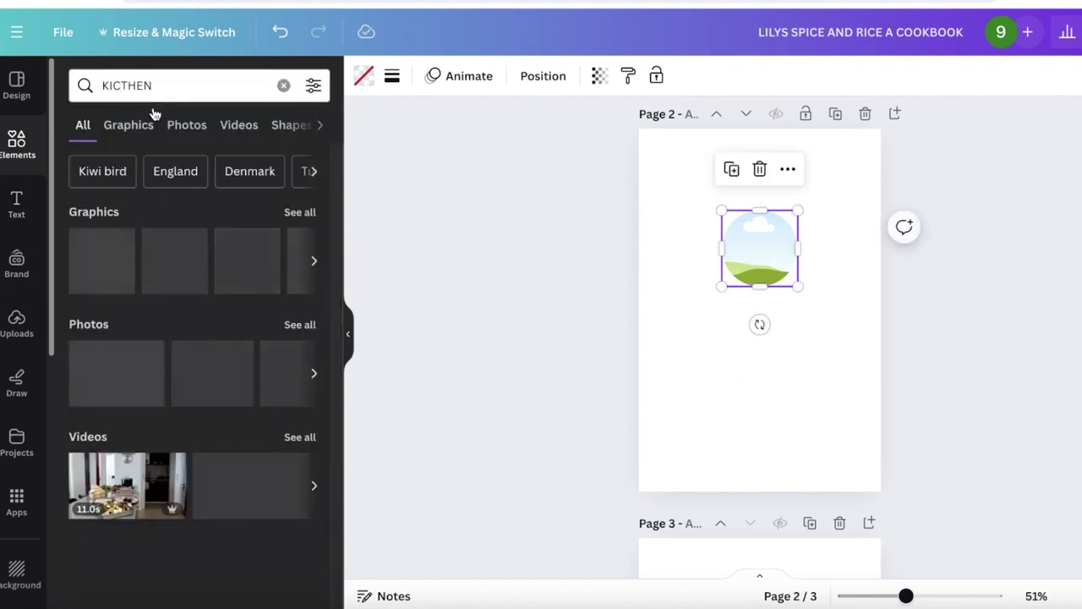
pyautogui.click(143, 127)
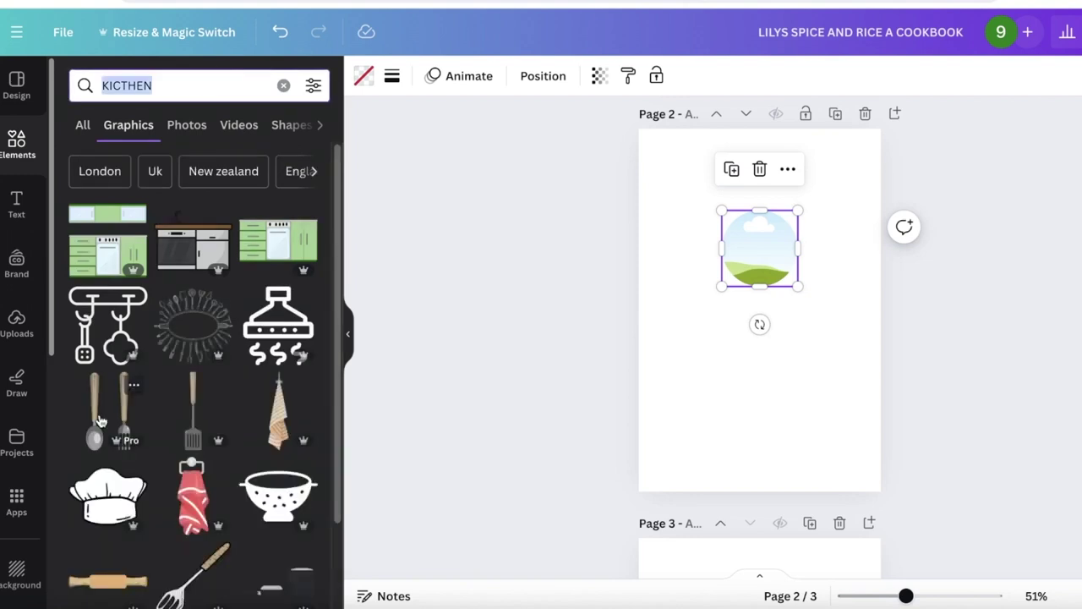
pyautogui.scroll(-2, 203, 418)
pyautogui.moveTo(95, 318); pyautogui.dragTo(668, 178)
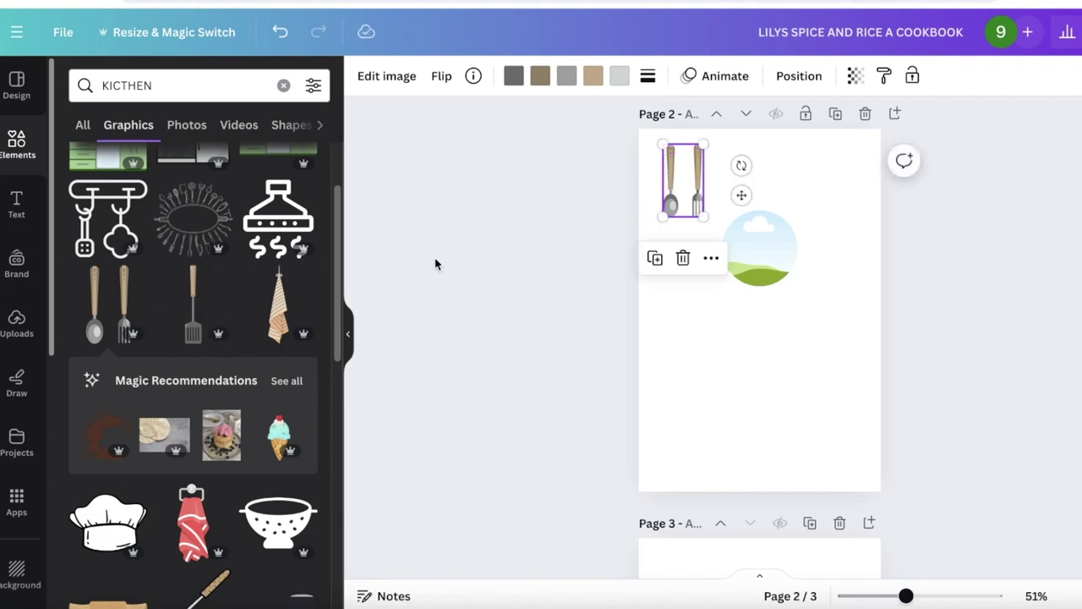
pyautogui.click(219, 306)
pyautogui.moveTo(775, 385); pyautogui.dragTo(671, 280)
pyautogui.click(16, 203)
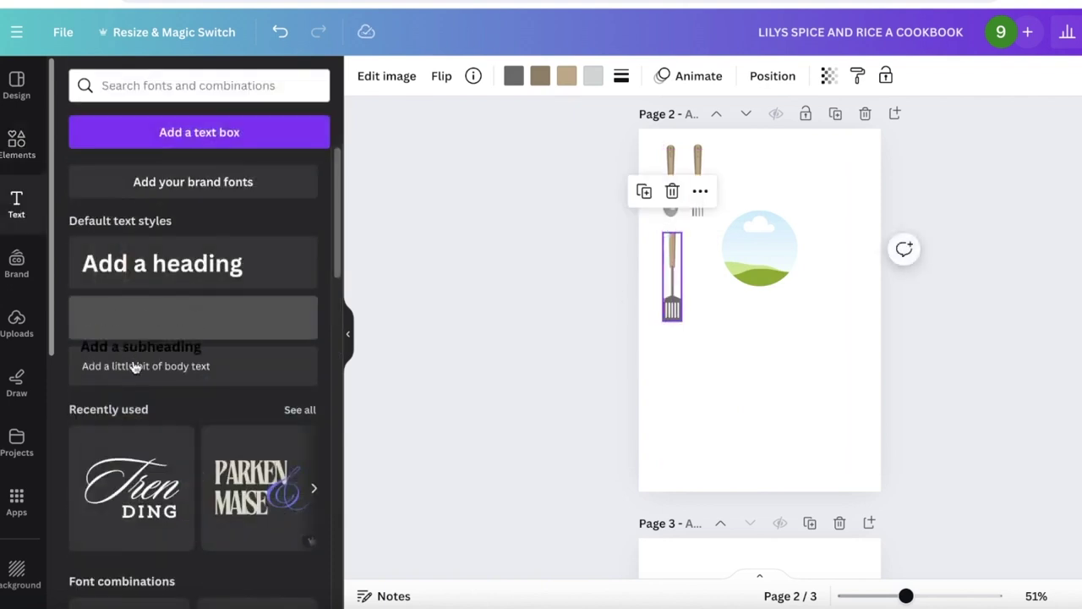
# Step: Add an 'Add a little bit of body text' box on one line, centred below the circle frame
pyautogui.click(137, 369)
pyautogui.moveTo(682, 390); pyautogui.dragTo(826, 360)
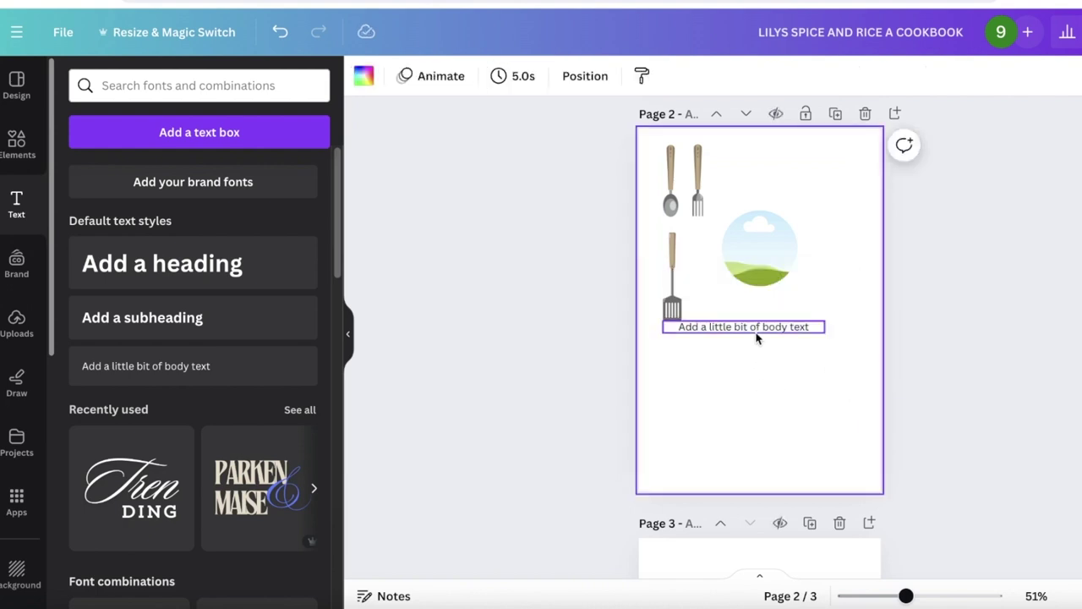
pyautogui.moveTo(759, 366); pyautogui.dragTo(775, 393)
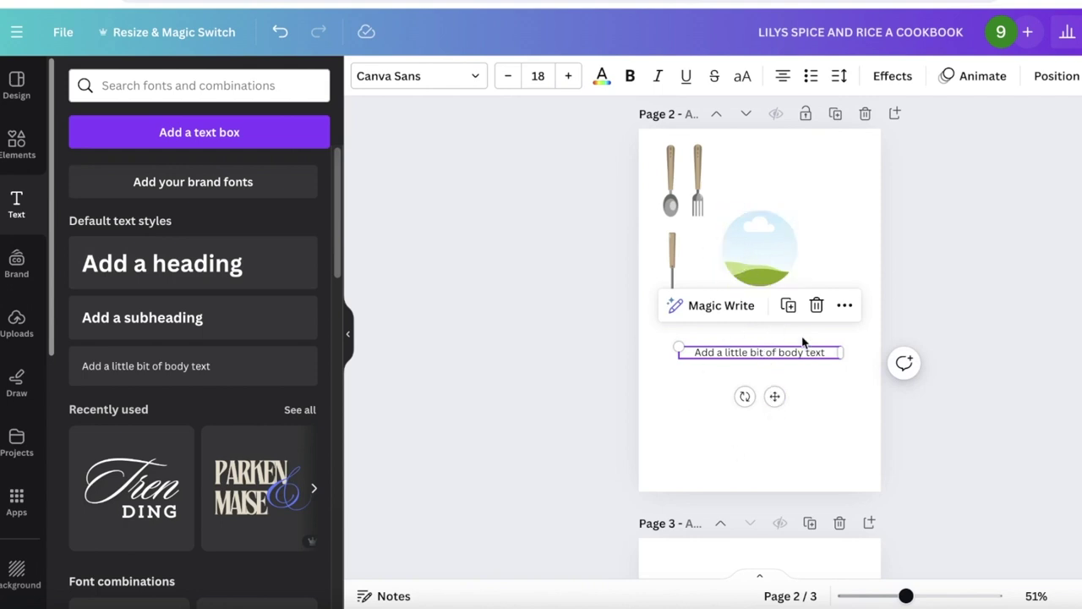
pyautogui.scroll(-5, 761, 401)
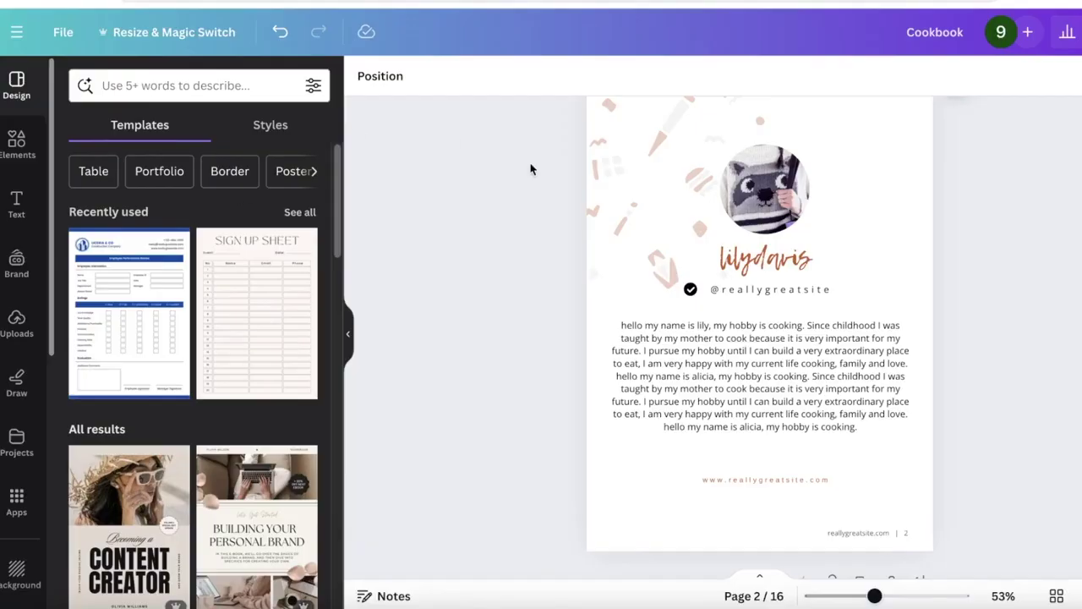
pyautogui.scroll(-5, 592, 224)
pyautogui.scroll(-3, 602, 242)
pyautogui.scroll(3, 529, 306)
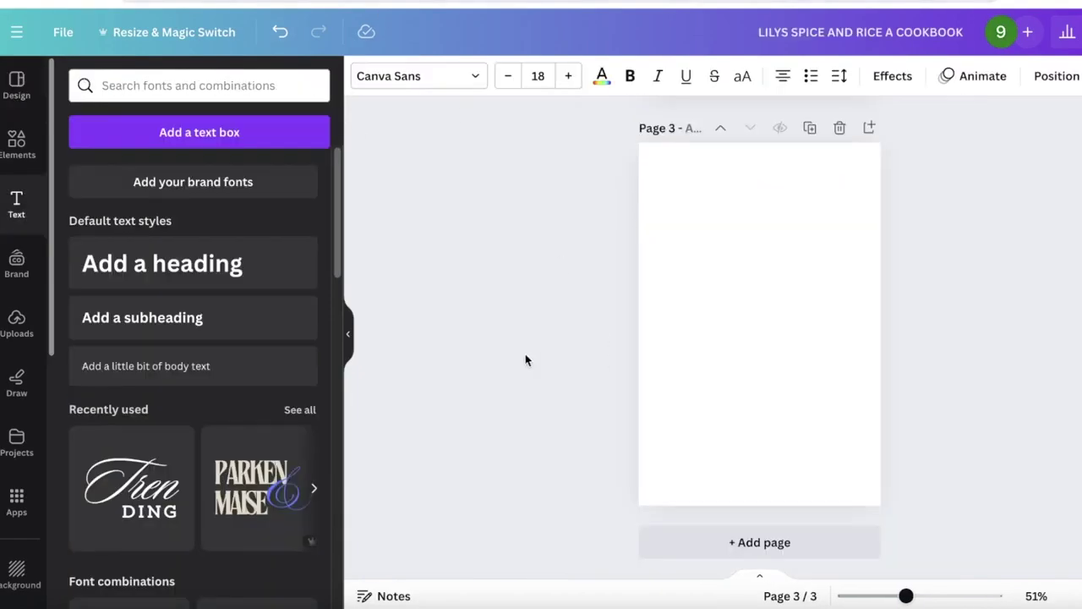
pyautogui.scroll(10, 630, 325)
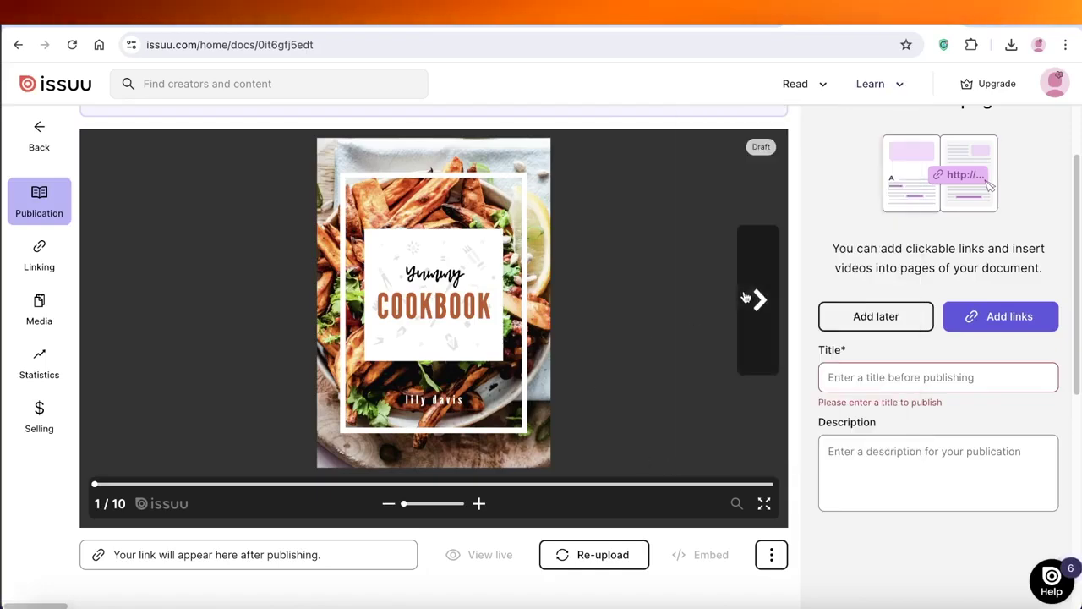
# Step: Page through the flipbook to pages 4-5 and back, ending on the profile and Introduction spread
pyautogui.click(748, 299)
pyautogui.click(746, 298)
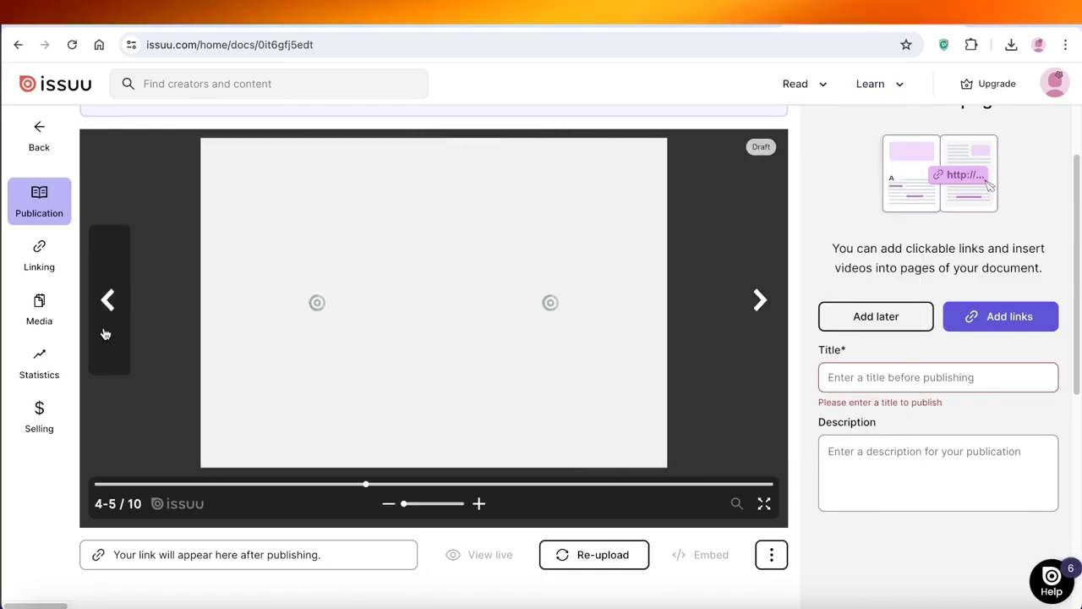
pyautogui.click(88, 304)
pyautogui.click(94, 301)
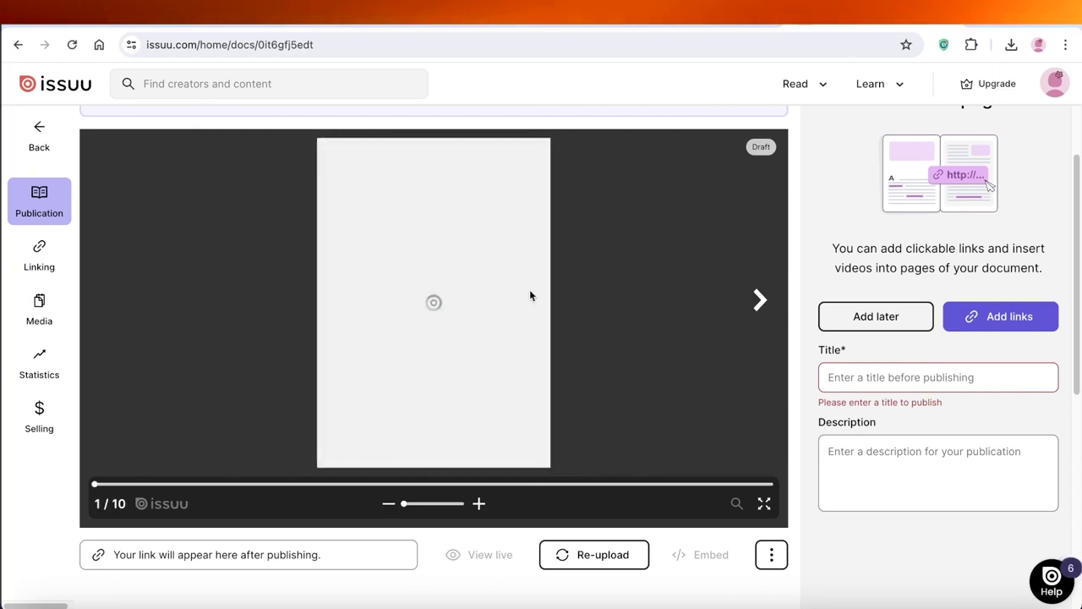
pyautogui.click(756, 306)
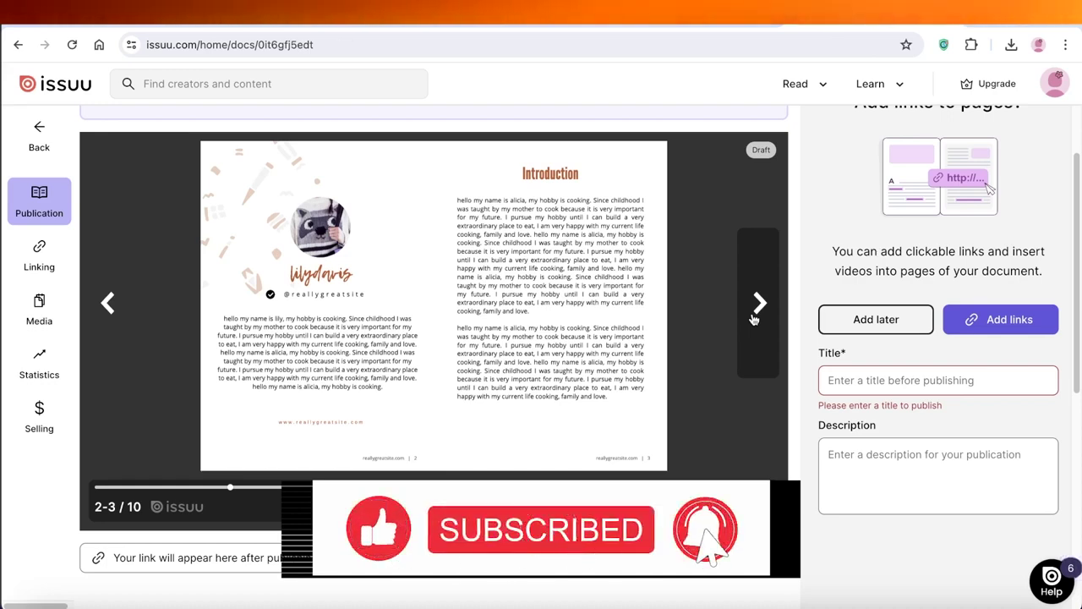
pyautogui.scroll(2, 747, 342)
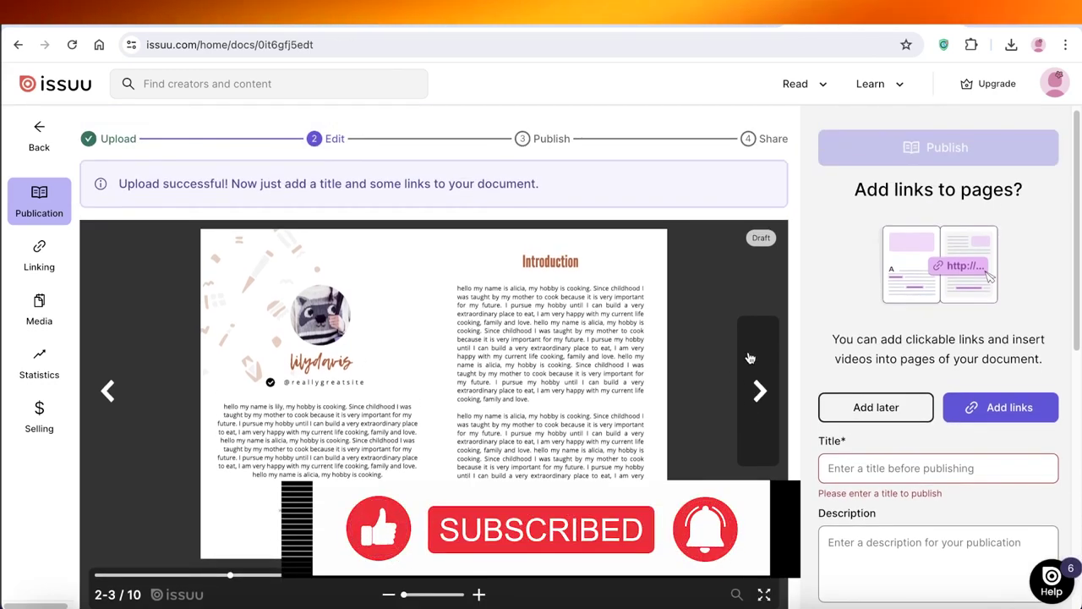